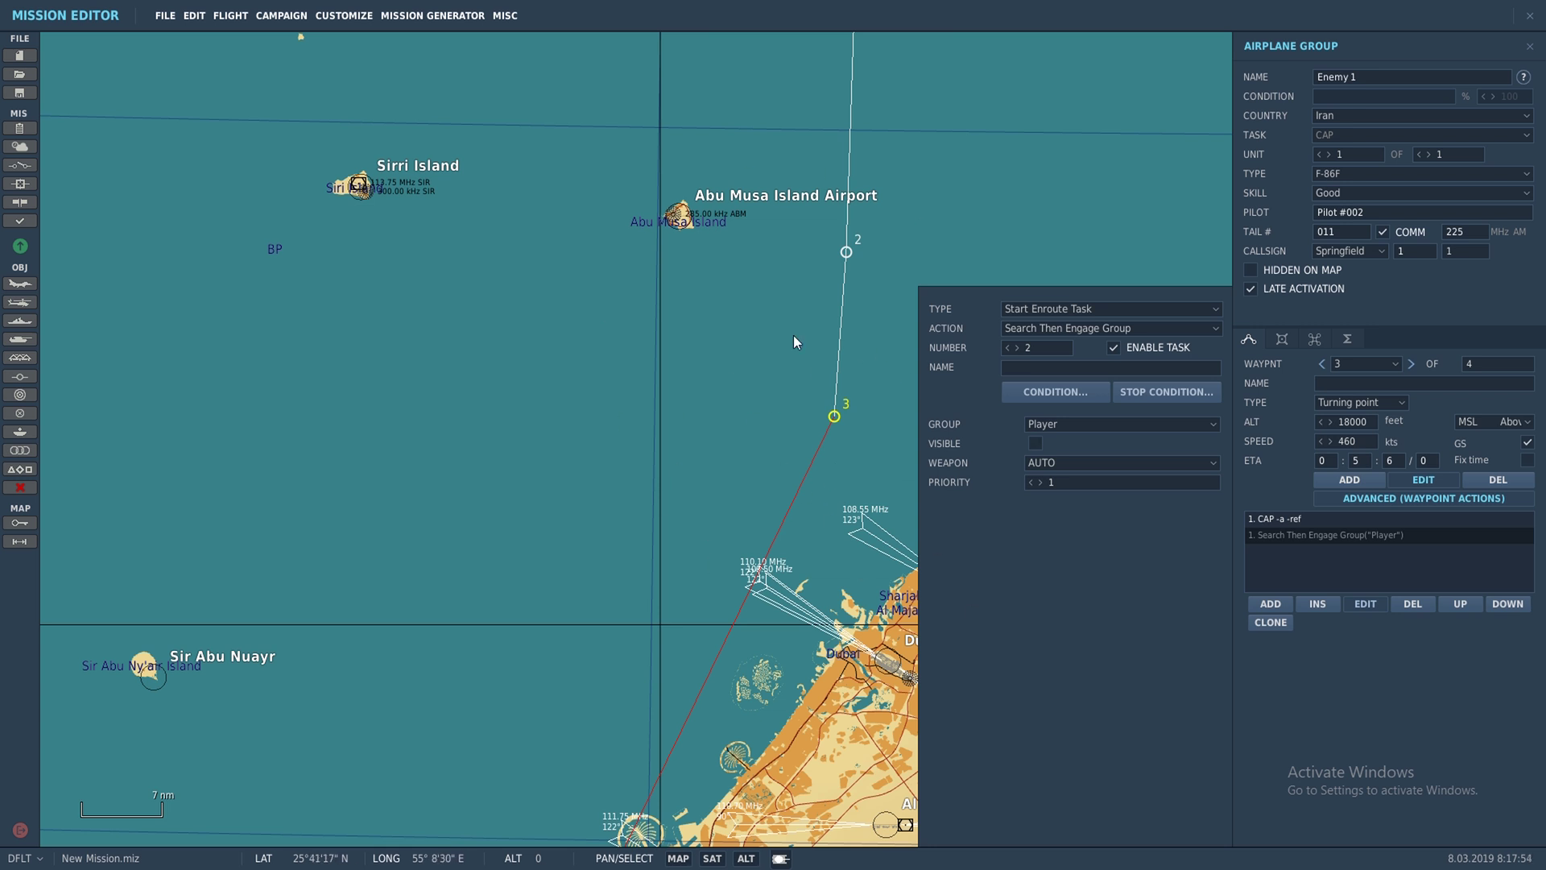
Close the Enemy 1 group and place a new airplane group on Greater Tunb, just north of Enemy 1's start point.
right_drag(867, 405, 760, 425)
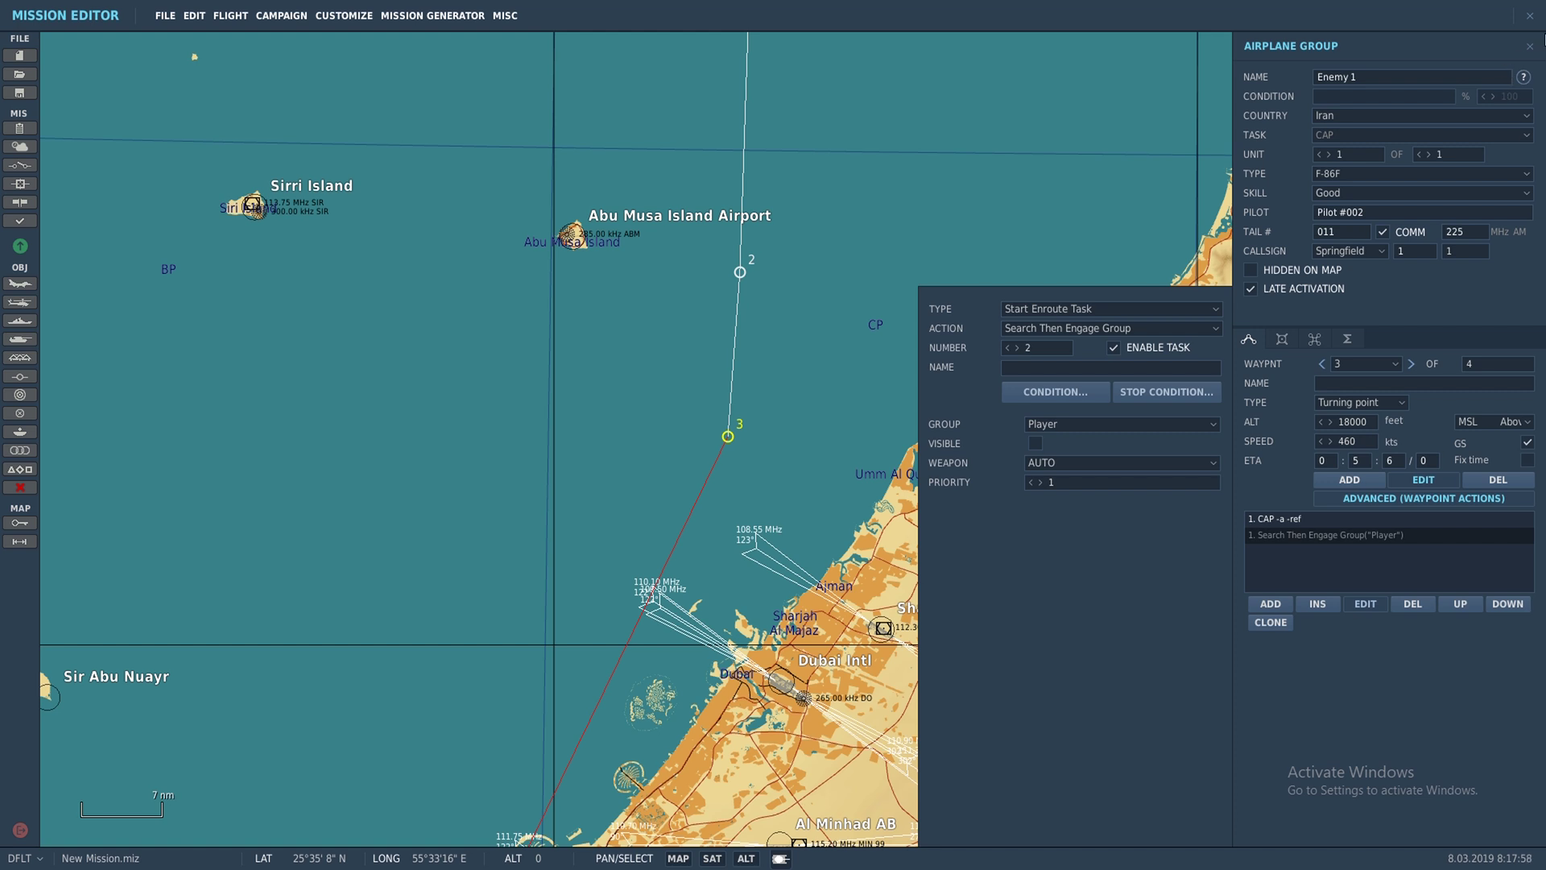
click(1527, 50)
right_drag(1030, 145, 879, 796)
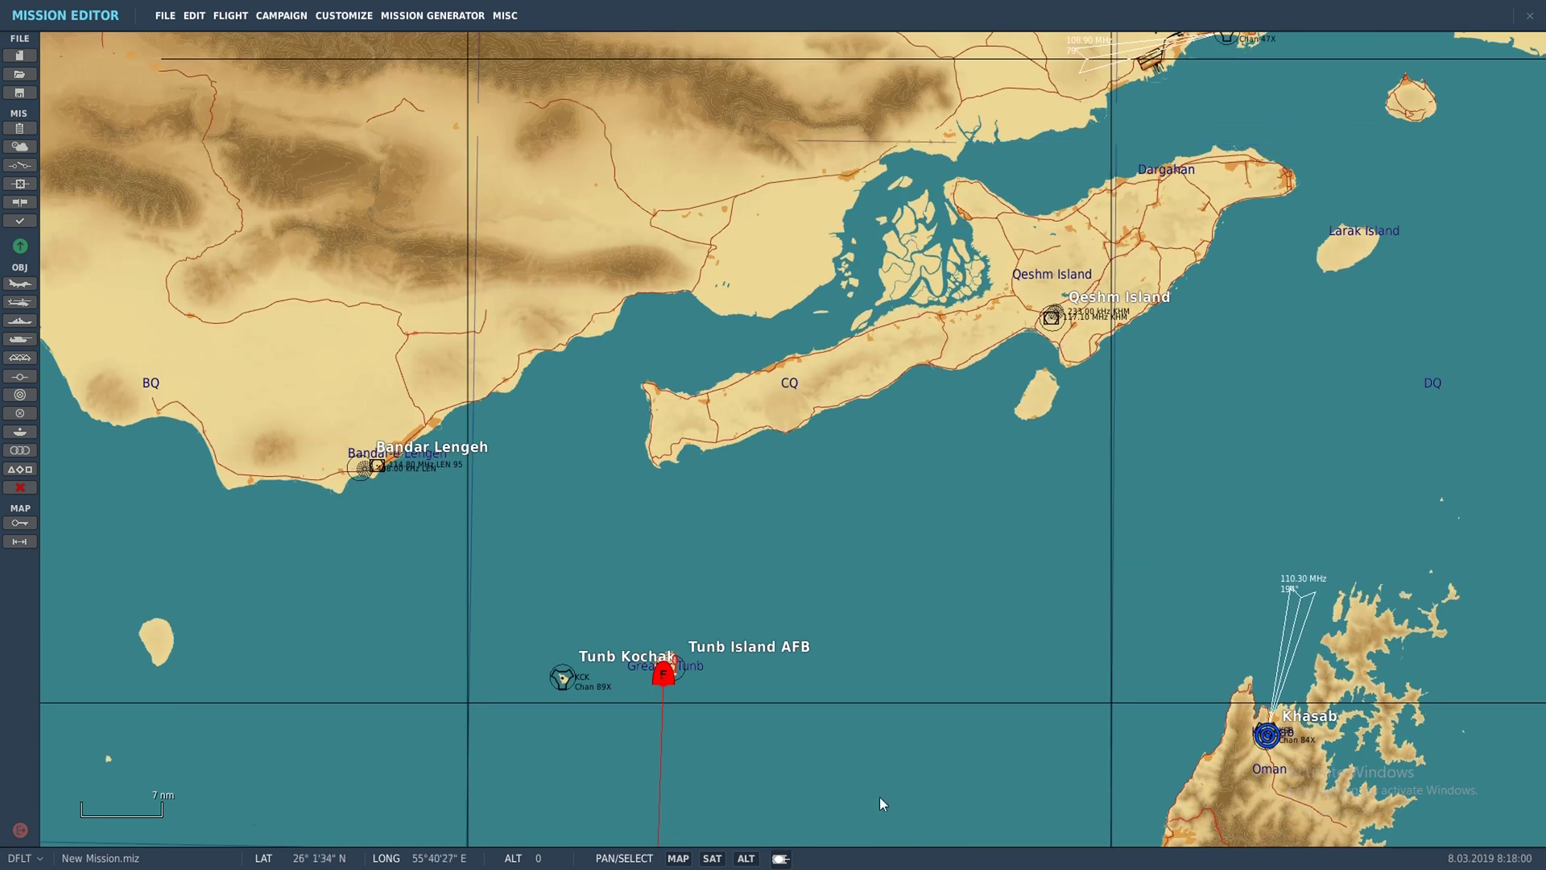
scroll(822, 719, up, 5)
right_drag(534, 631, 776, 559)
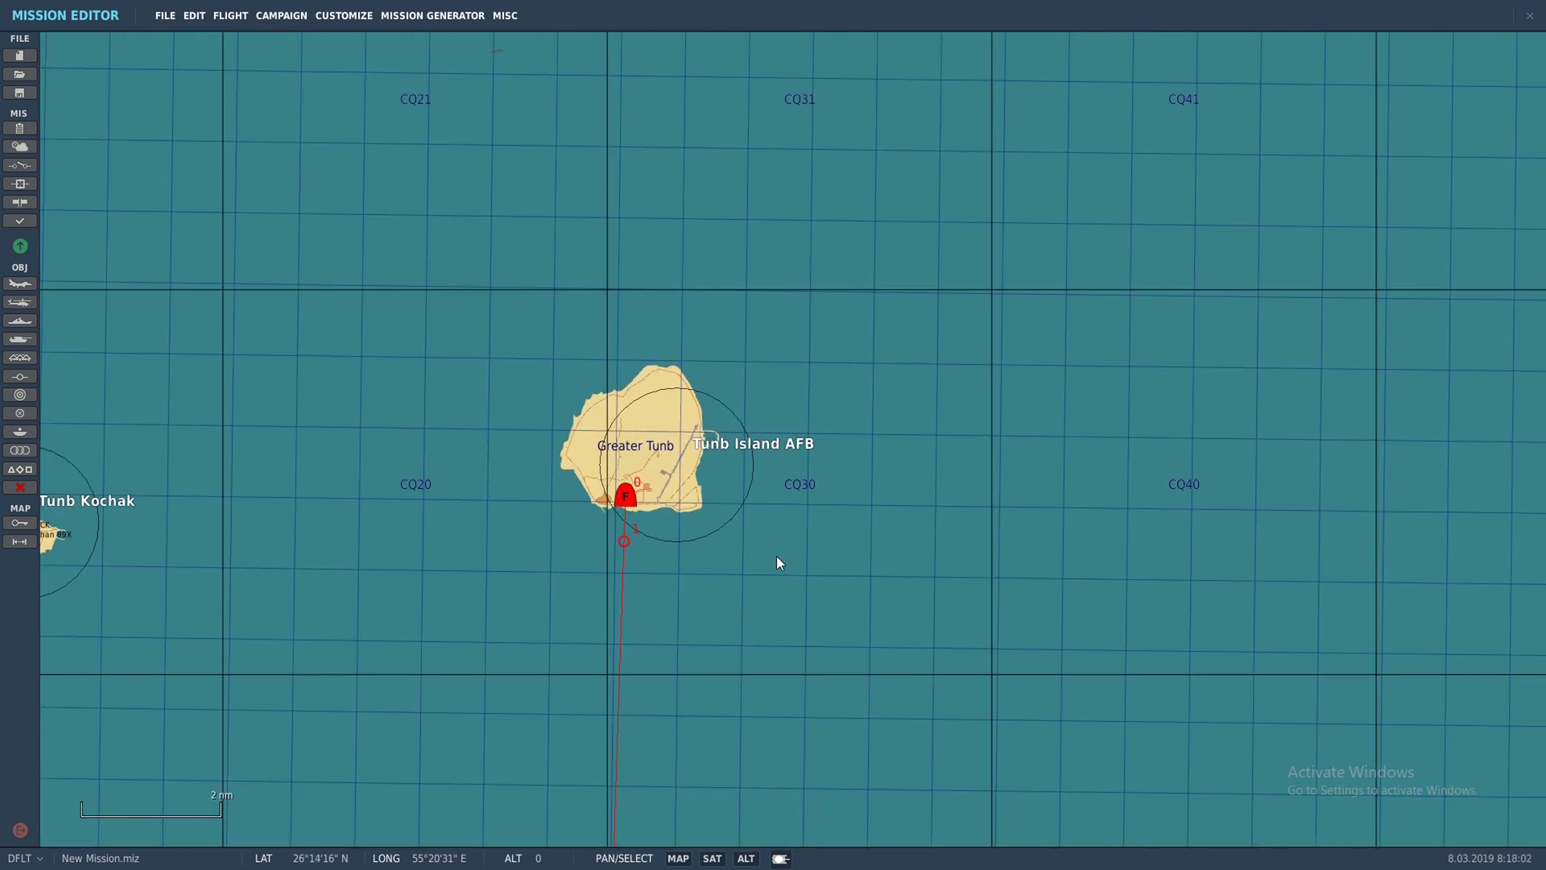
scroll(508, 520, up, 1)
right_drag(559, 510, 462, 517)
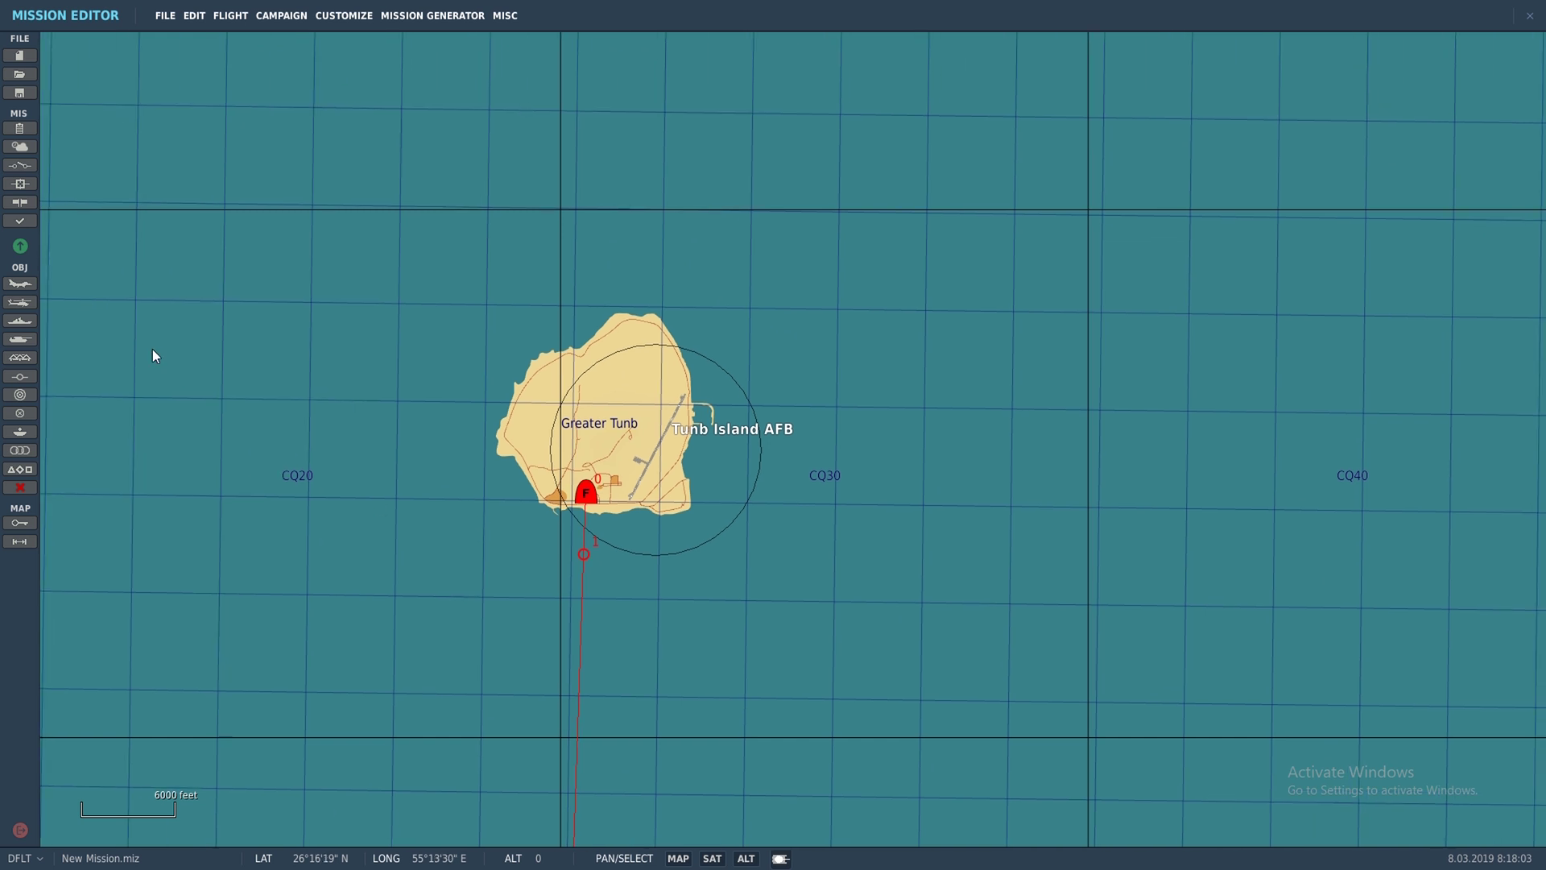
click(21, 285)
click(589, 444)
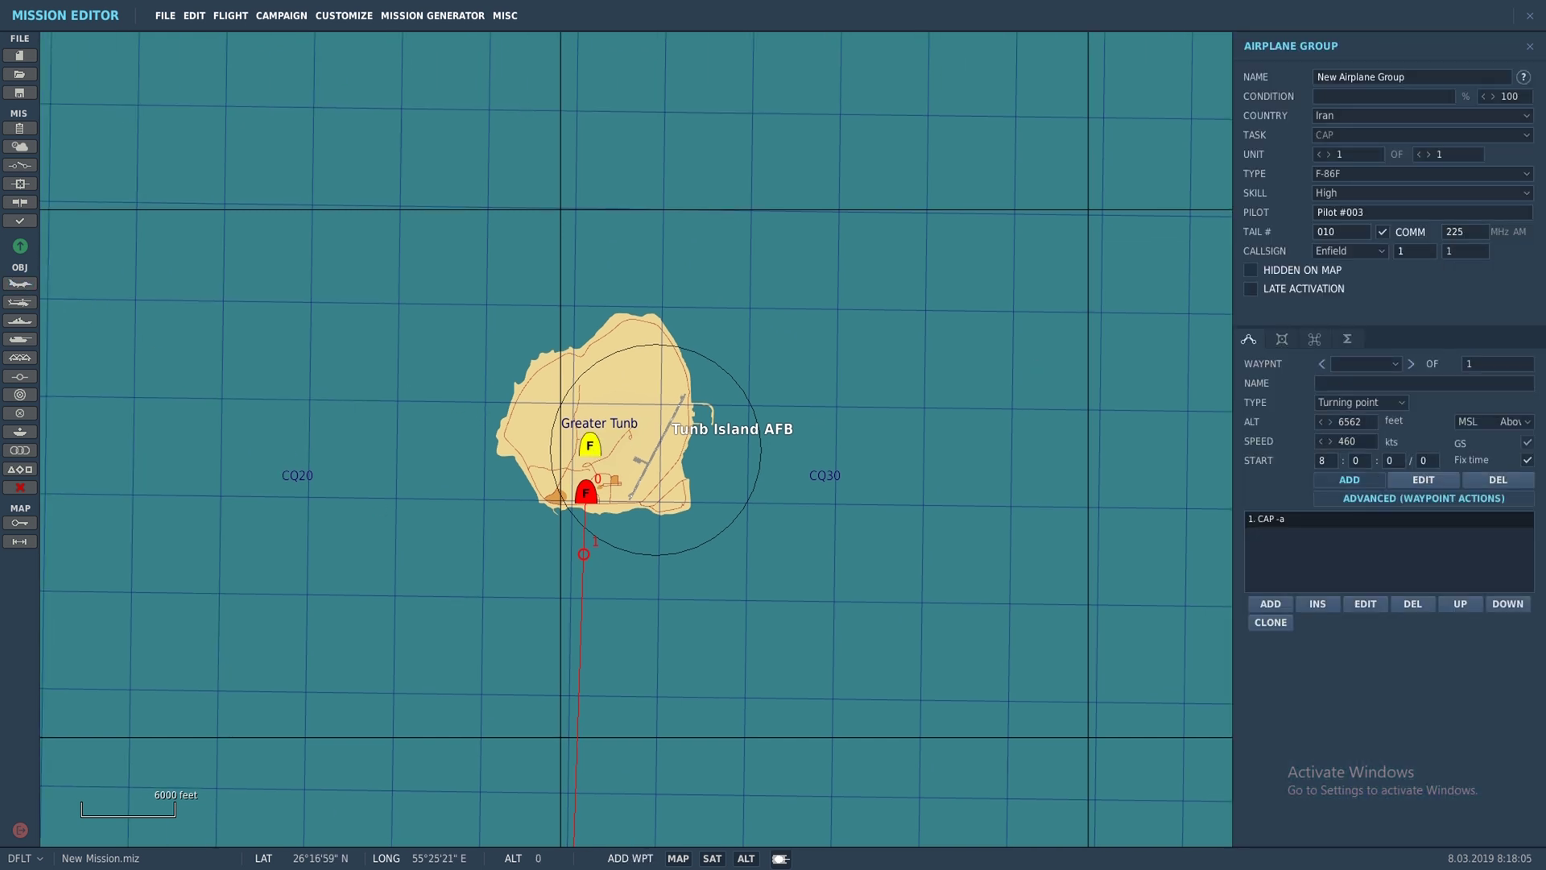
Set the new airplane group to type MiG-19P with Good skill and name it Enemy 2.
click(1417, 173)
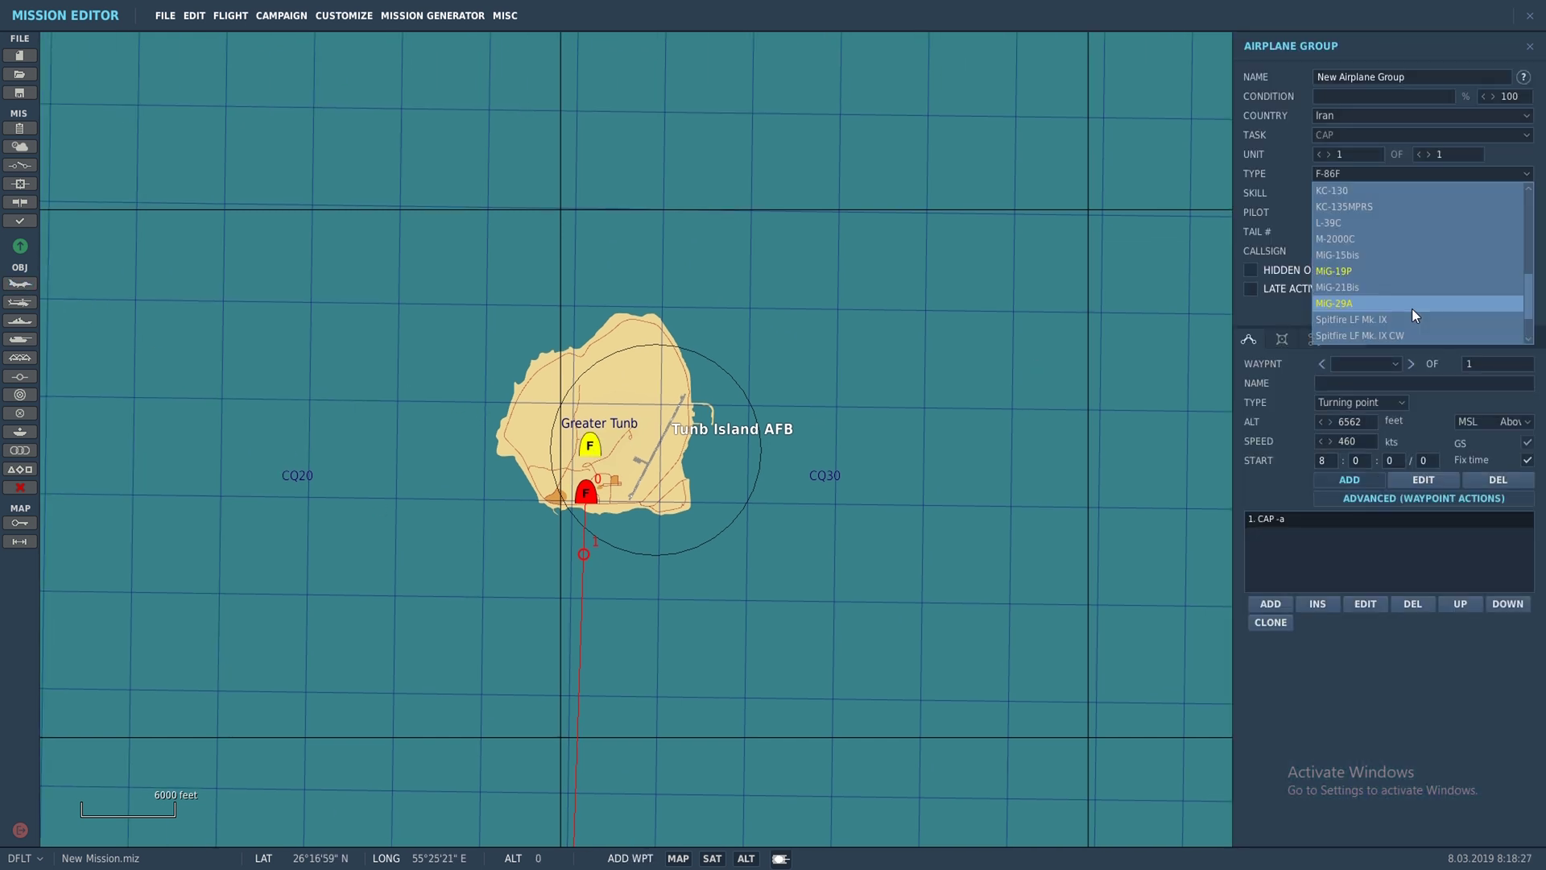
click(1364, 272)
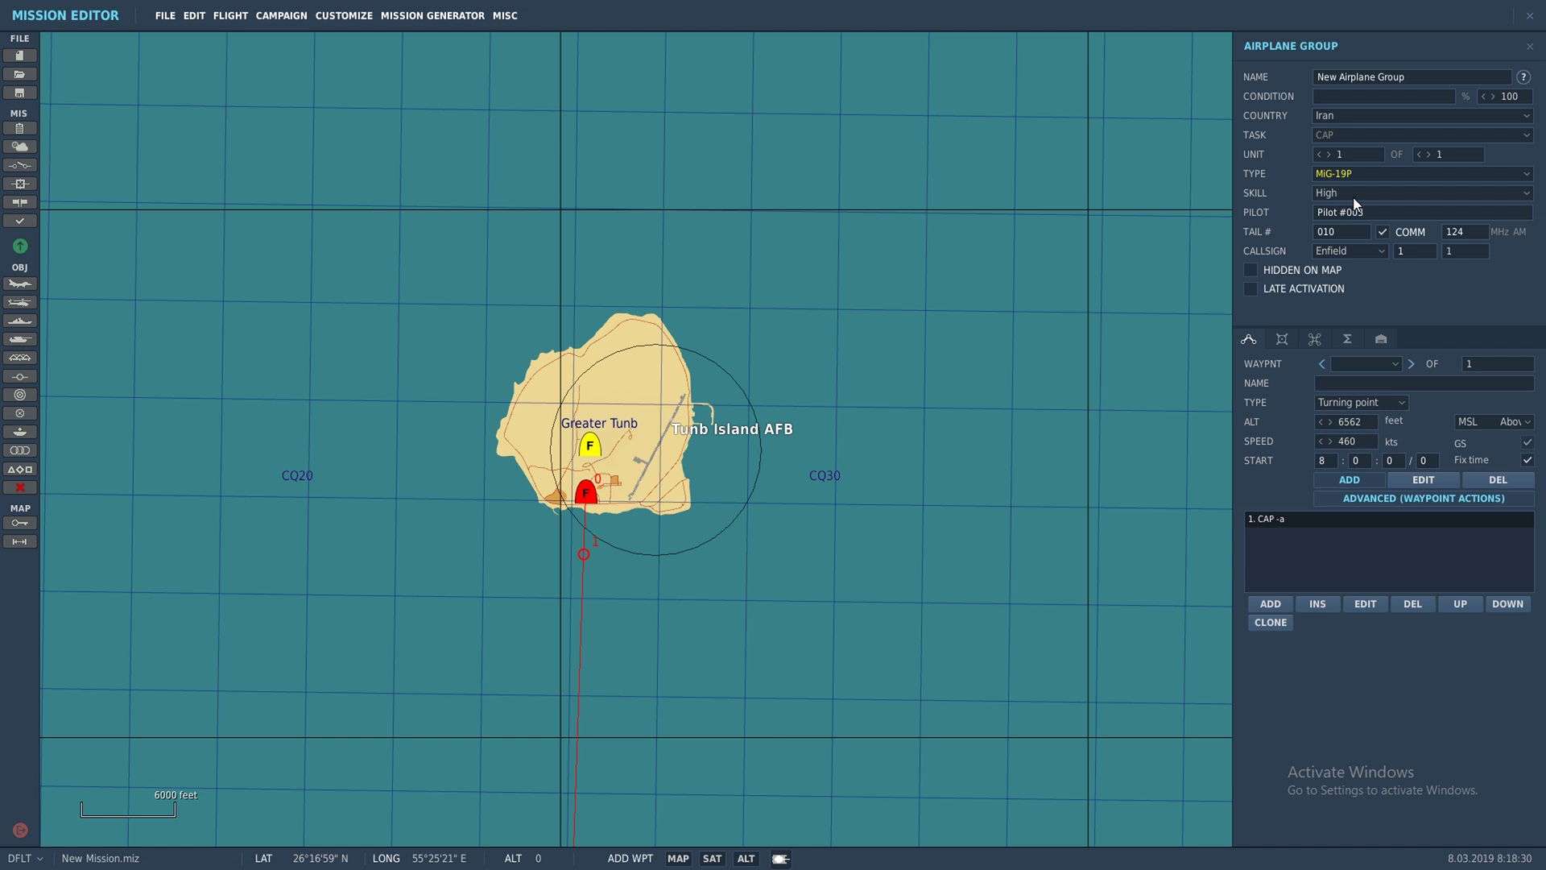
click(1526, 193)
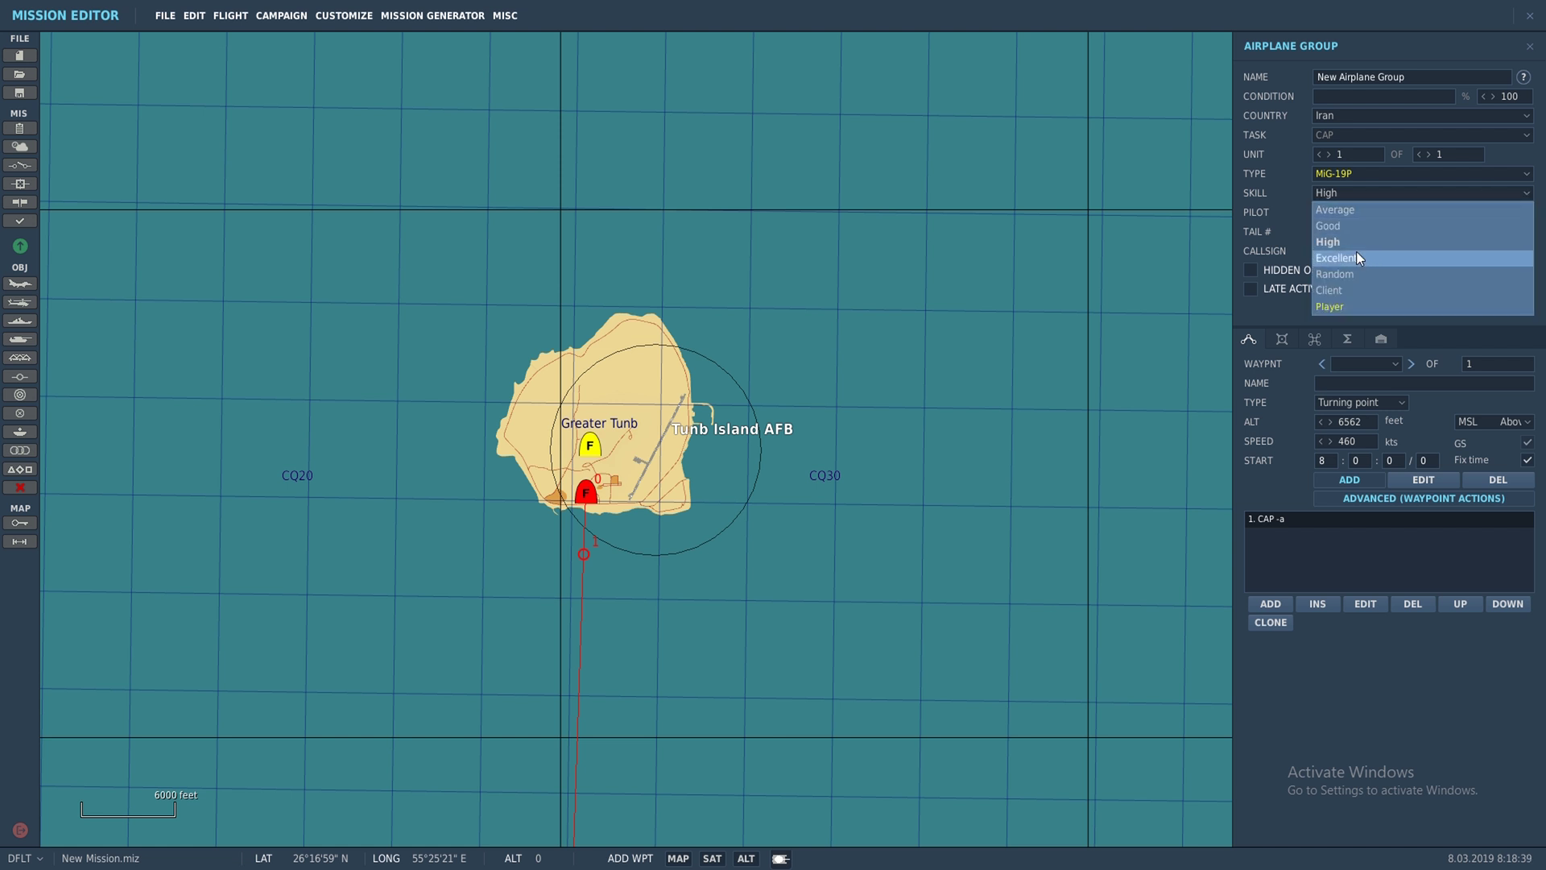
click(1350, 223)
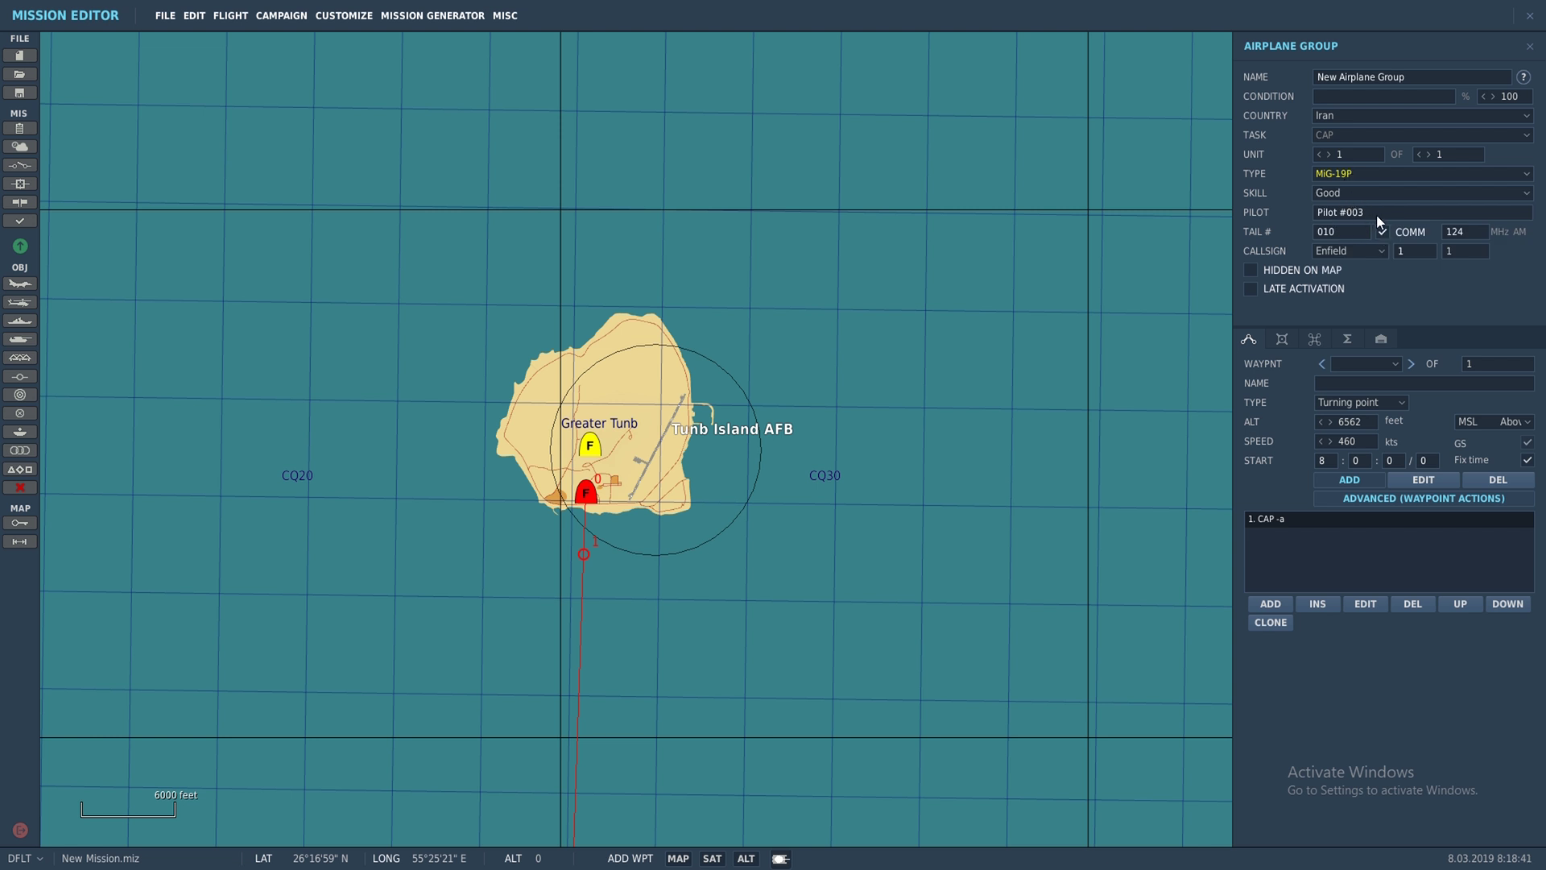
click(1412, 77)
text(Enemy 2)
Try the default, Germany DDR camouflage (Fictional) and Snow Camouflage Fictional paint schemes on Enemy 2, and return to 234 Fighter Regiment (234 IAP).
click(1282, 339)
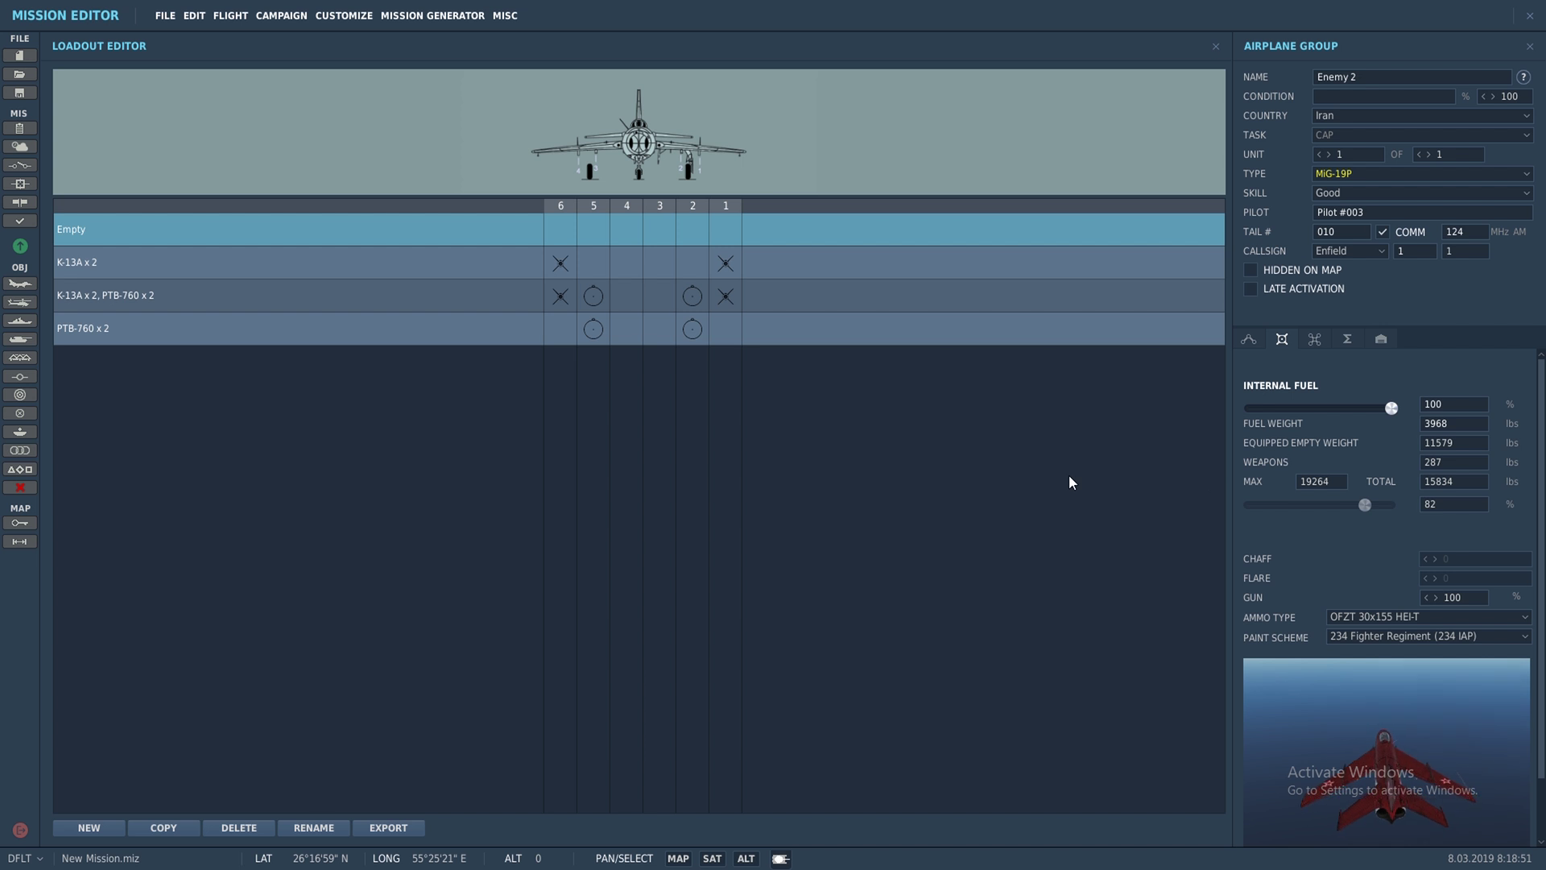
click(1494, 635)
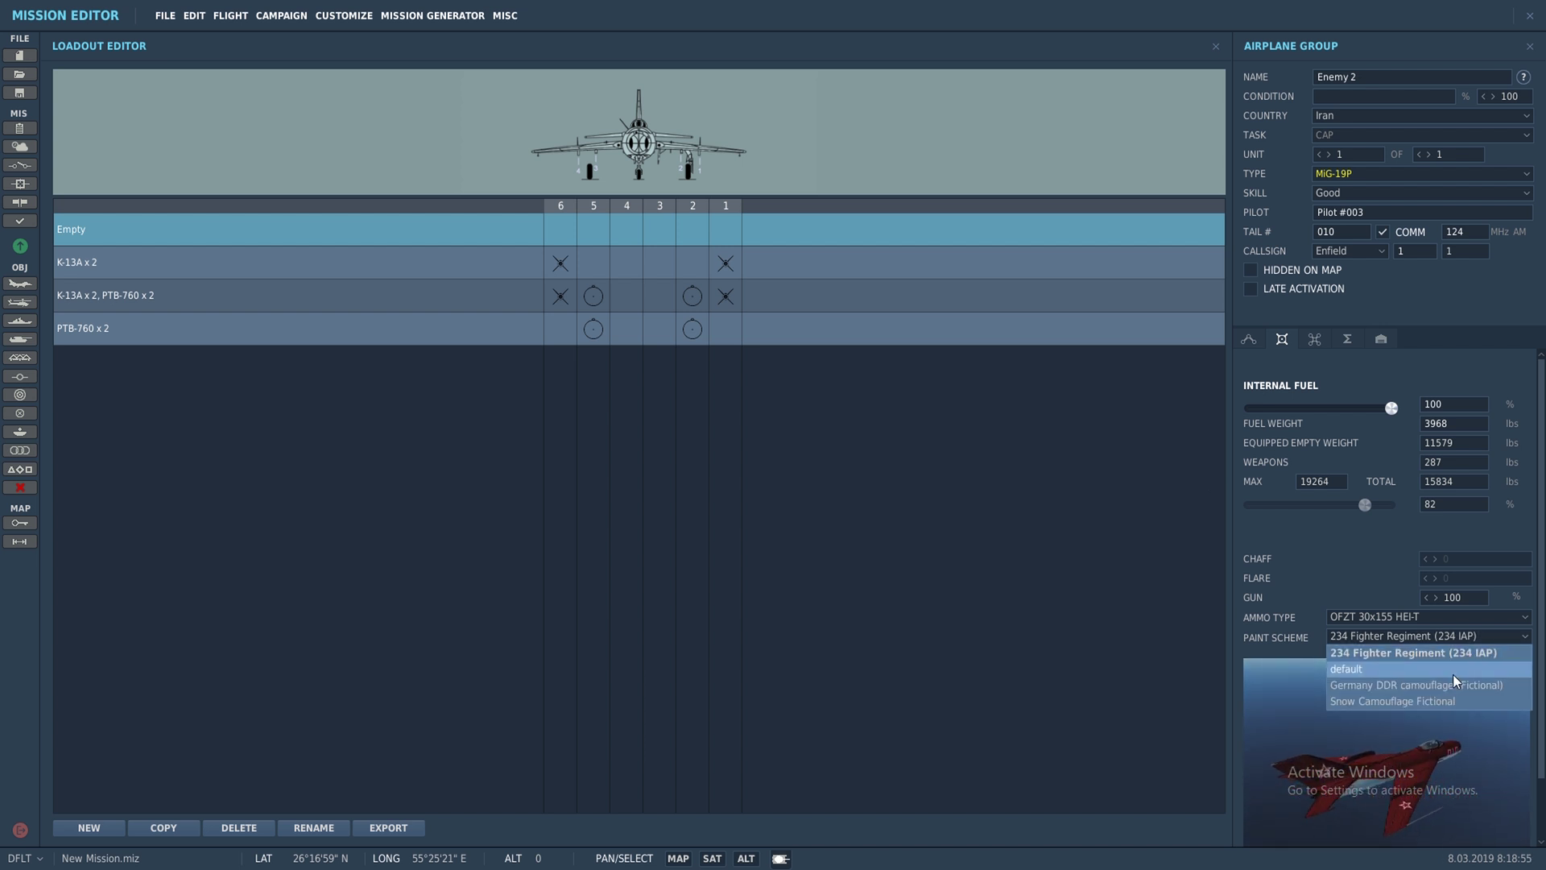
click(1453, 673)
click(1478, 632)
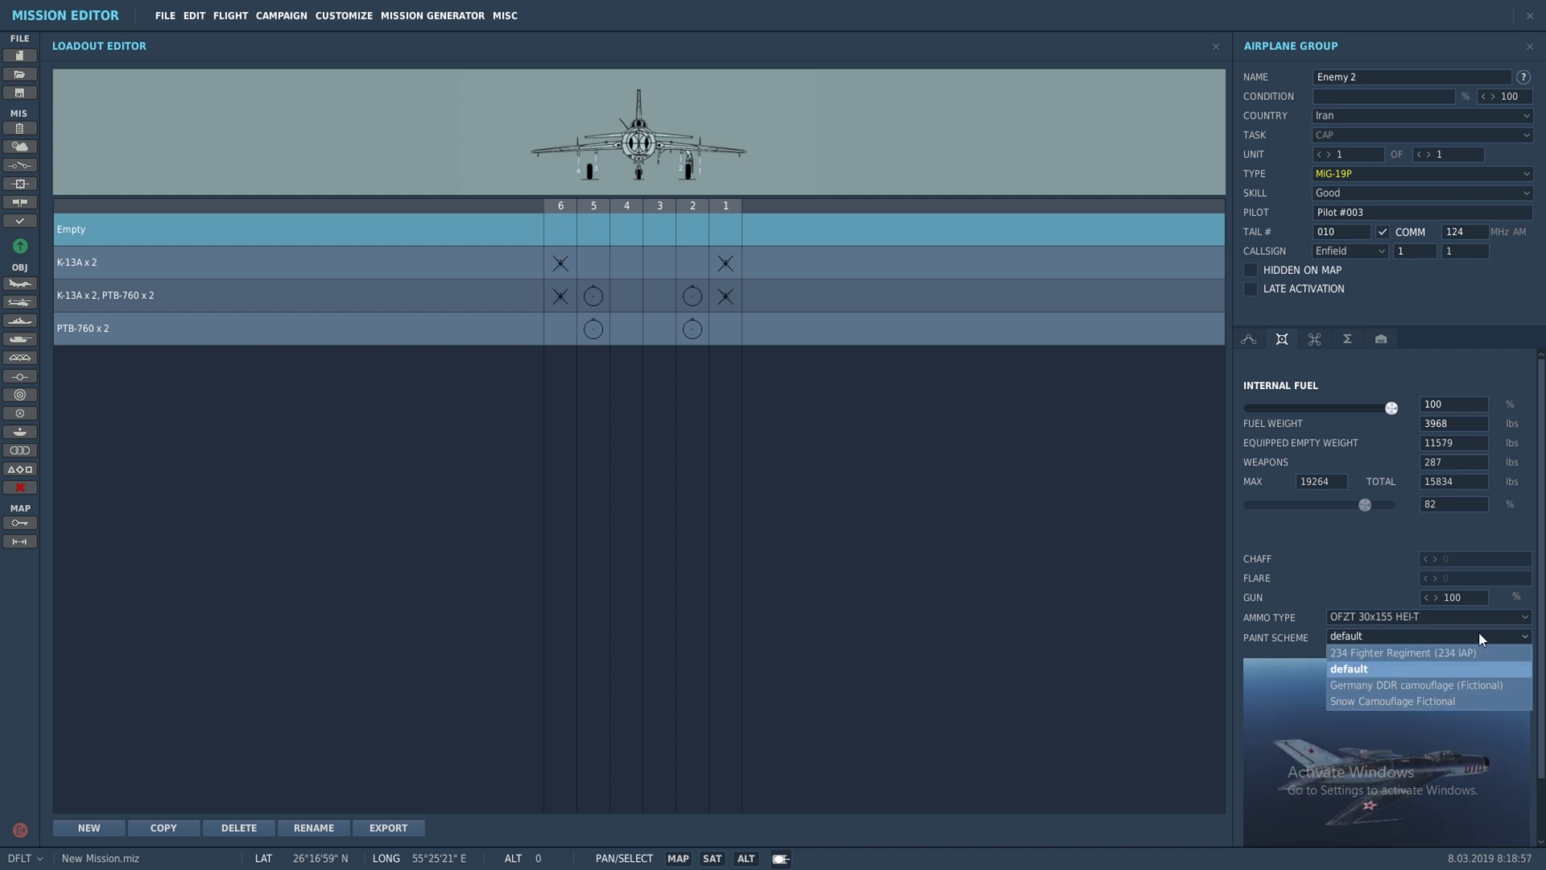
click(1465, 683)
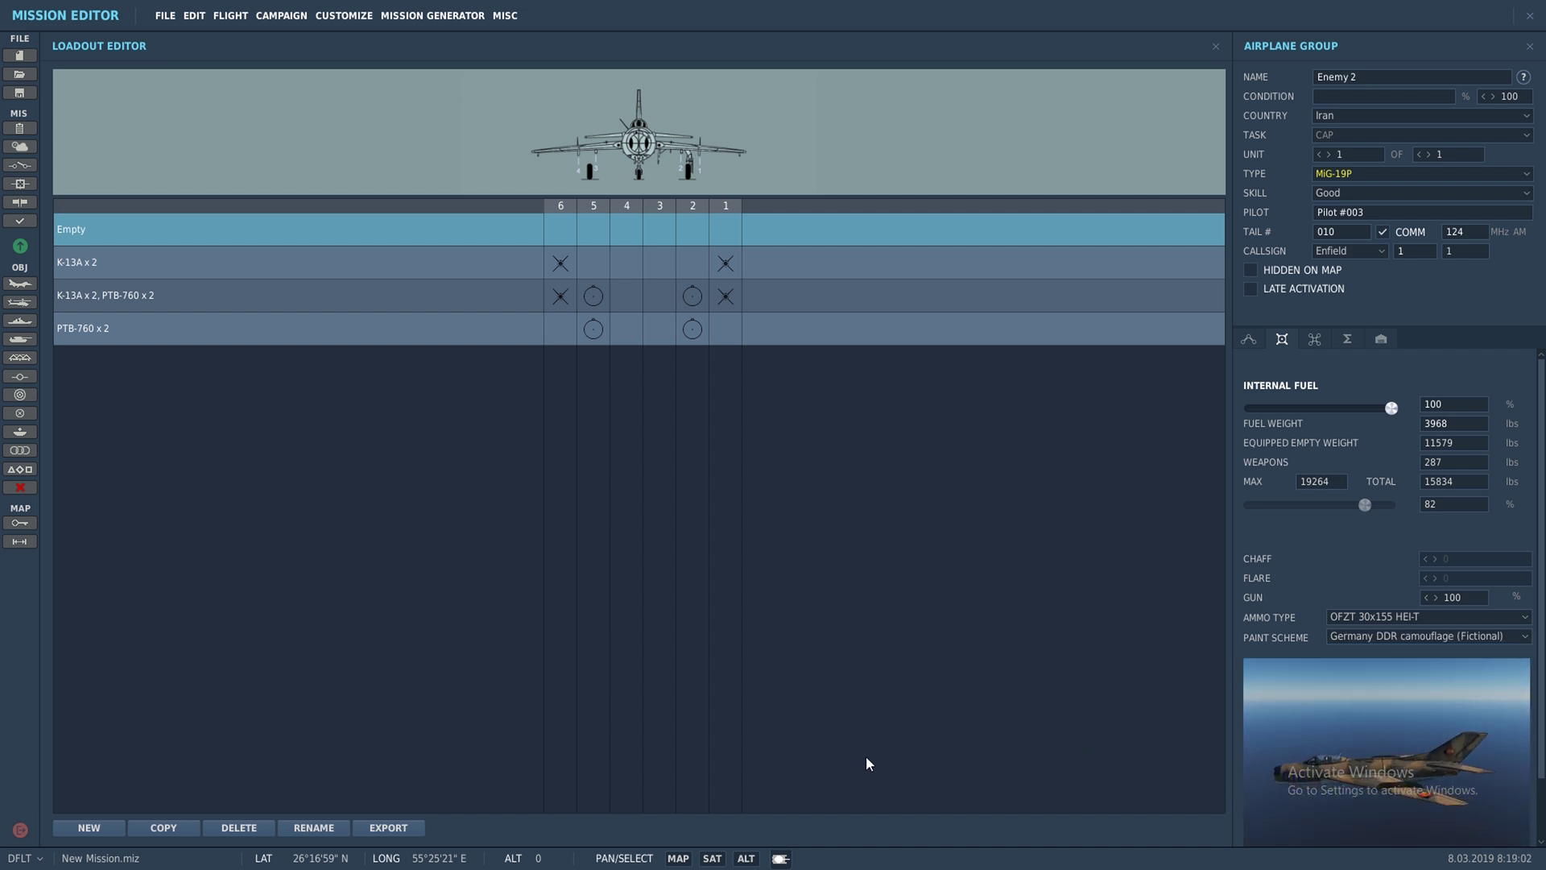
click(1465, 638)
click(1443, 707)
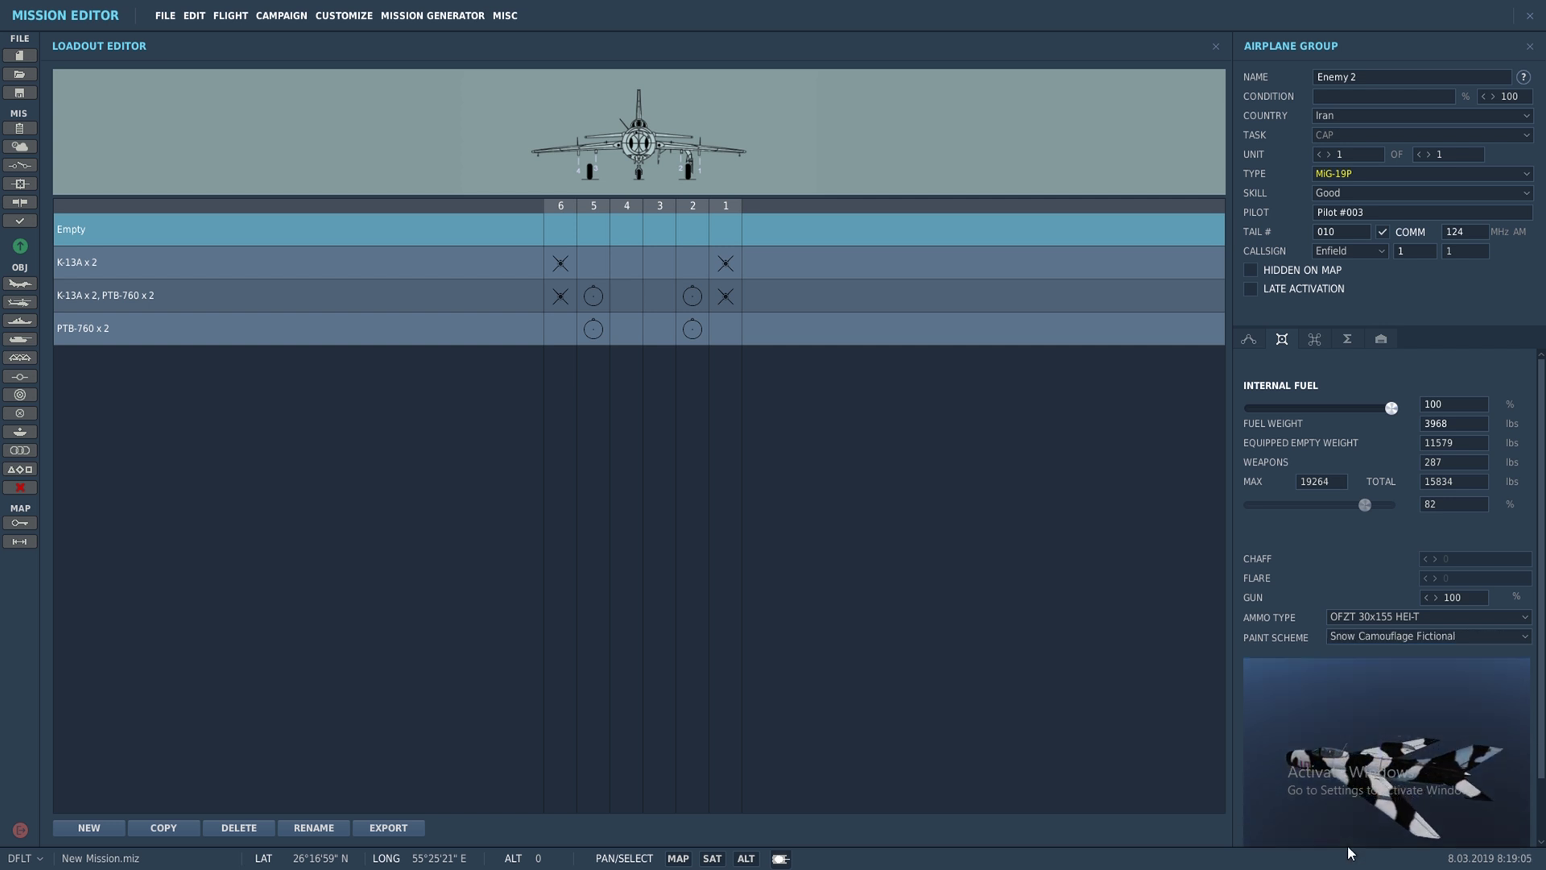
click(1441, 636)
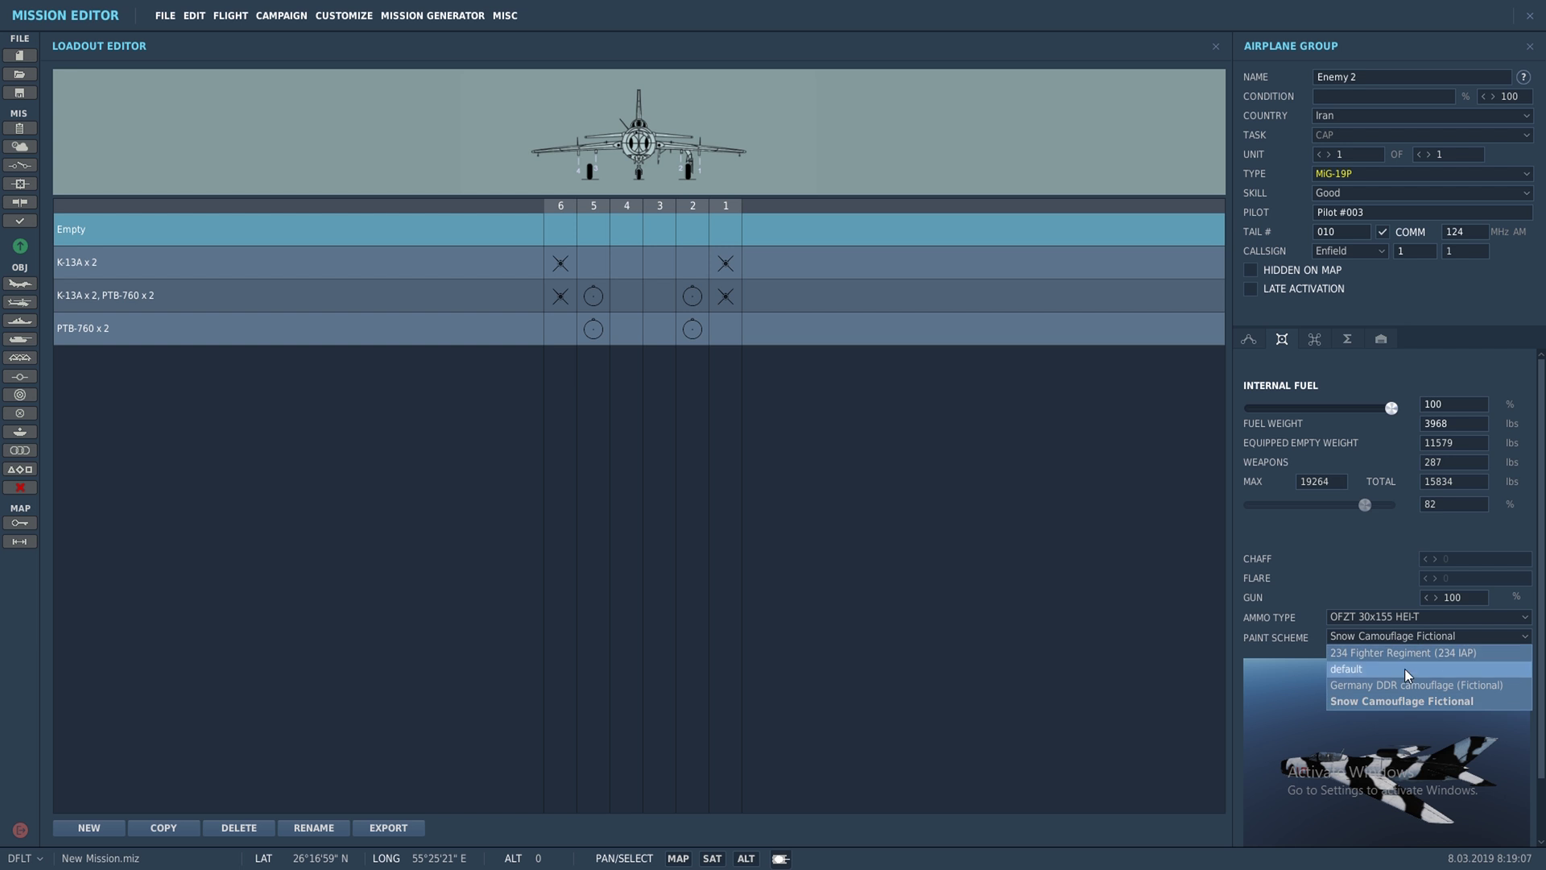
click(1409, 654)
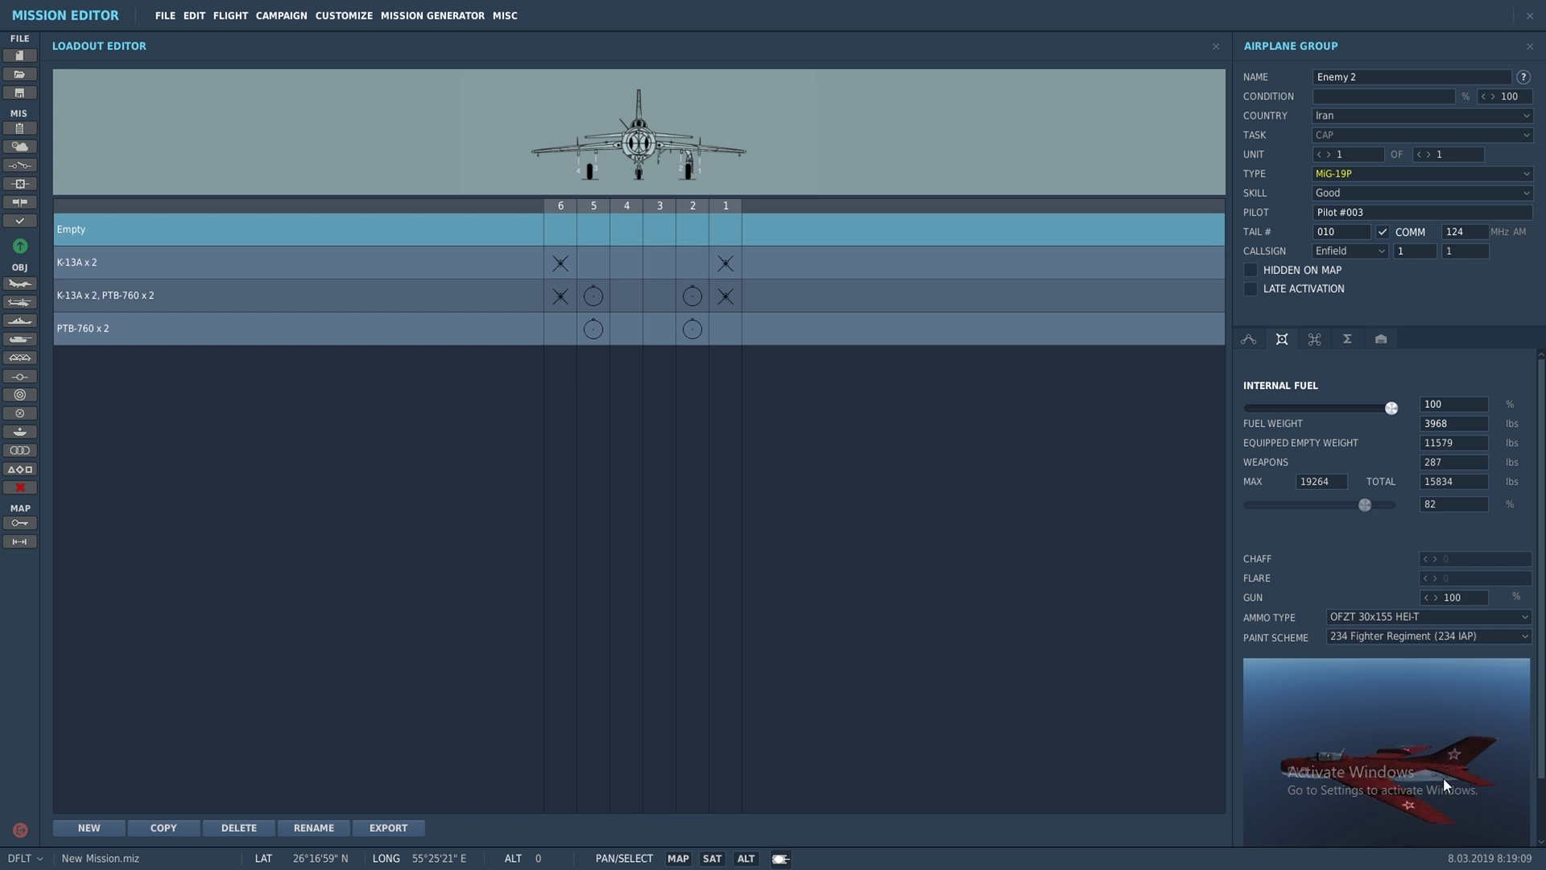
mouse_move(1442, 803)
mouse_down()
mouse_move(1422, 751)
mouse_move(1435, 827)
mouse_move(1484, 742)
mouse_up()
Equip Enemy 2 with the K-13A x 2 loadout and return to its route settings.
click(428, 265)
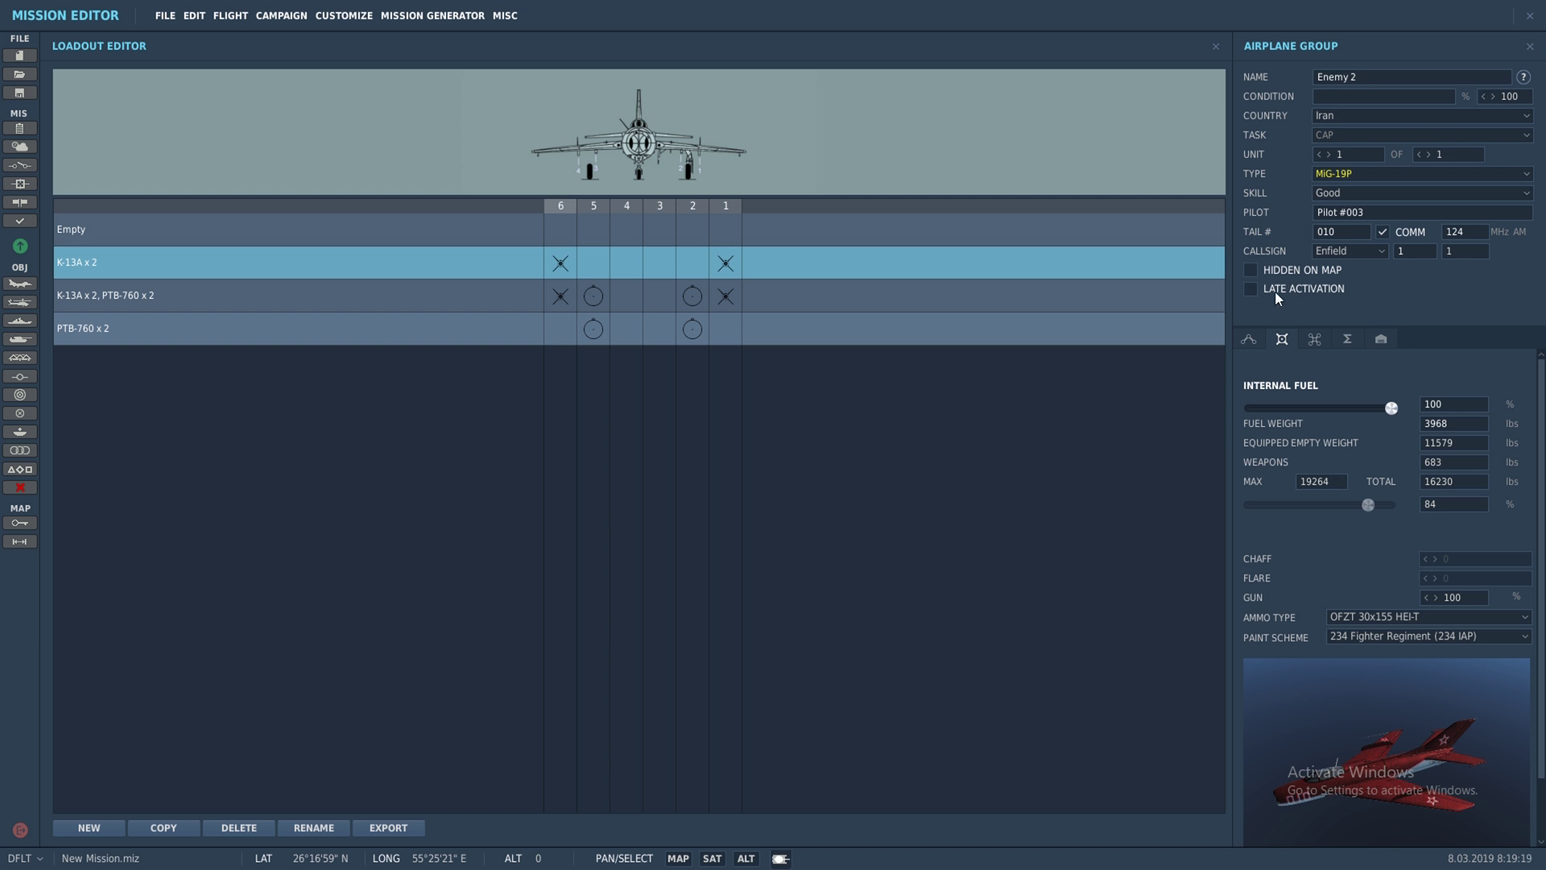
click(1248, 339)
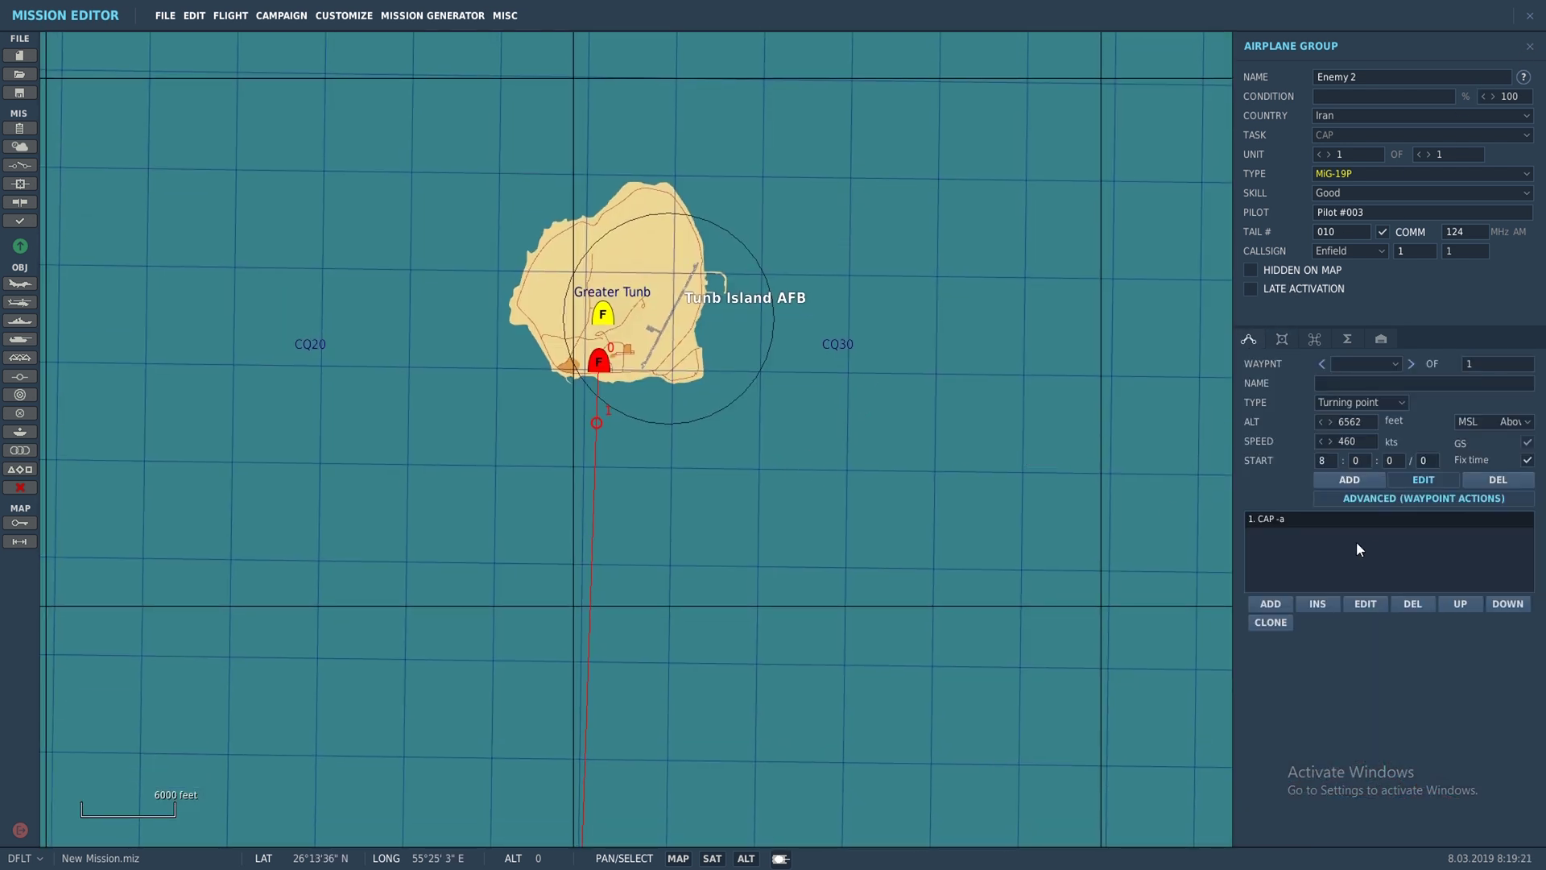
Enable late activation for Enemy 2 and add its waypoint 1 near Greater Tunb's south coast.
click(1402, 497)
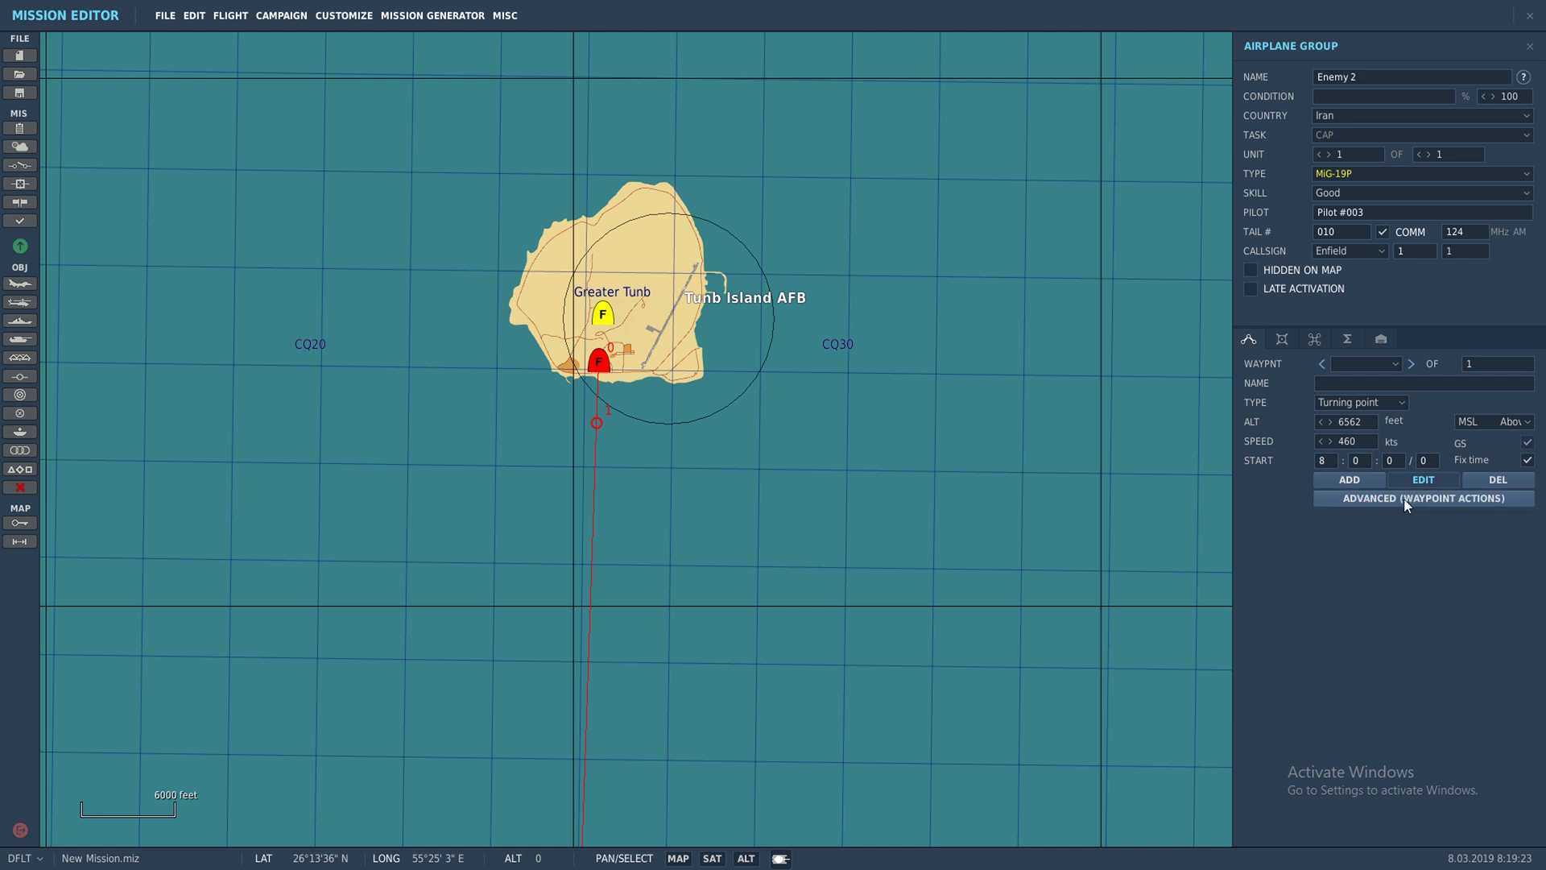
click(1360, 483)
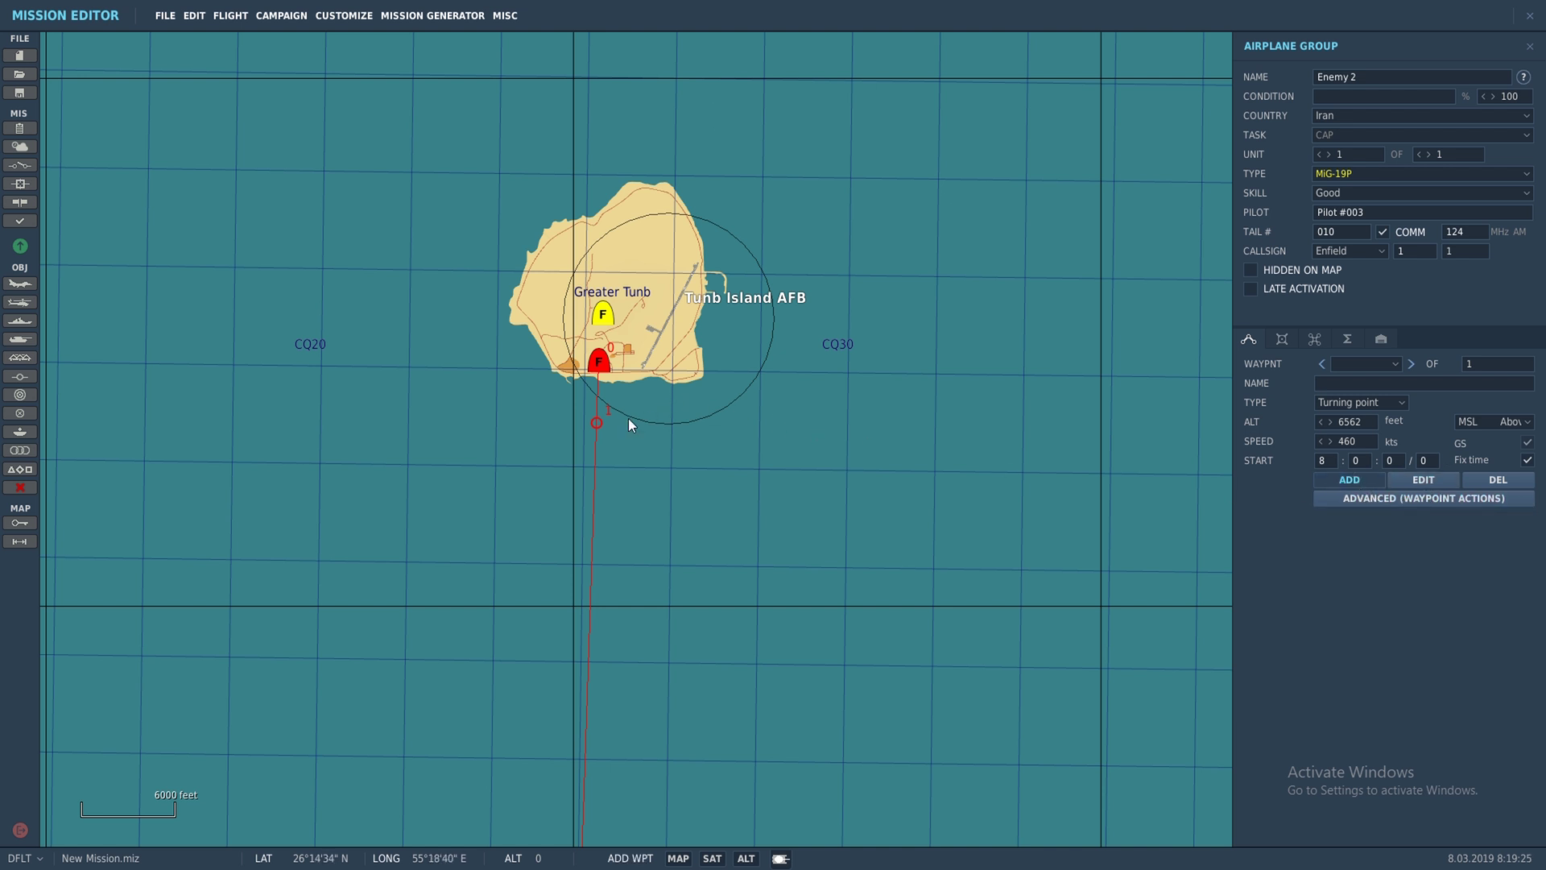
click(616, 388)
Add waypoint 2 for Enemy 2 east of Abu Musa Island at 20000 feet, and waypoint 3 farther south beside Enemy 1's third waypoint.
scroll(797, 578, down, 6)
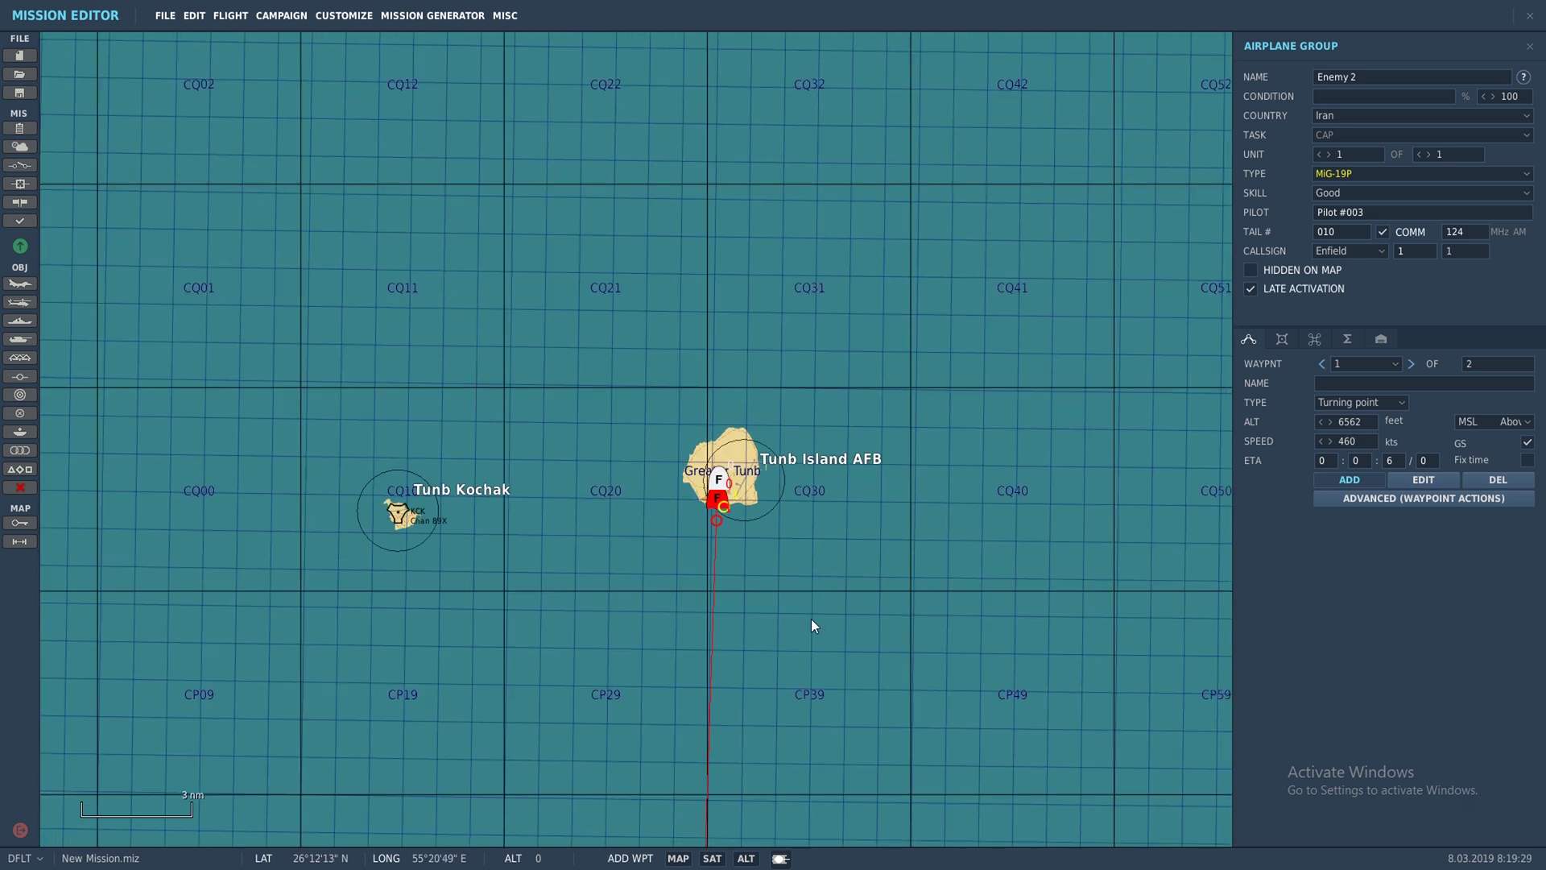
click(793, 670)
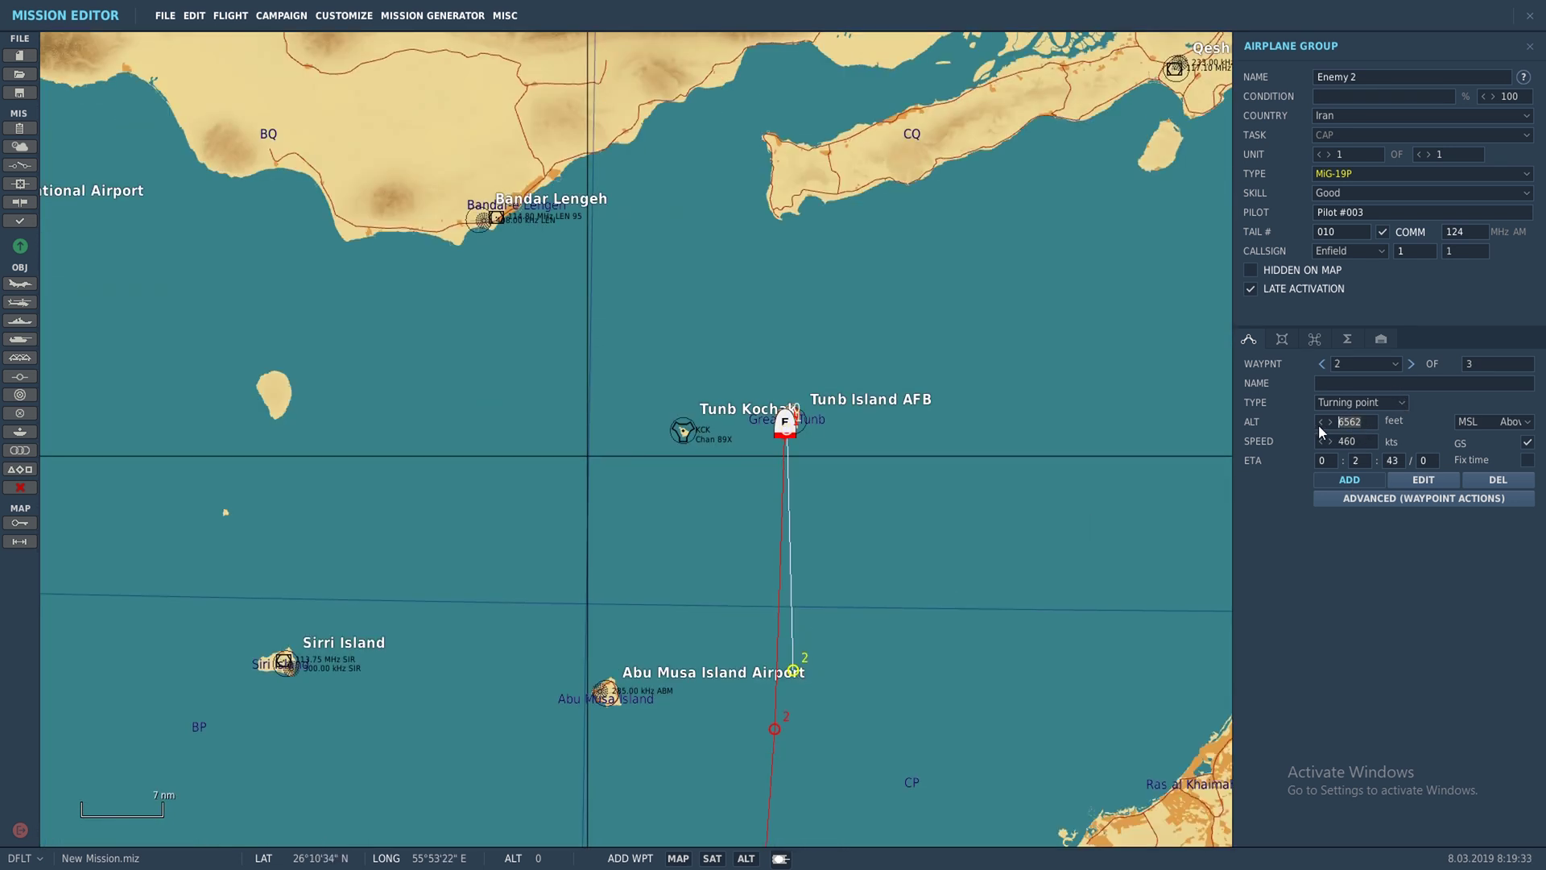
right_drag(806, 841, 818, 287)
click(807, 322)
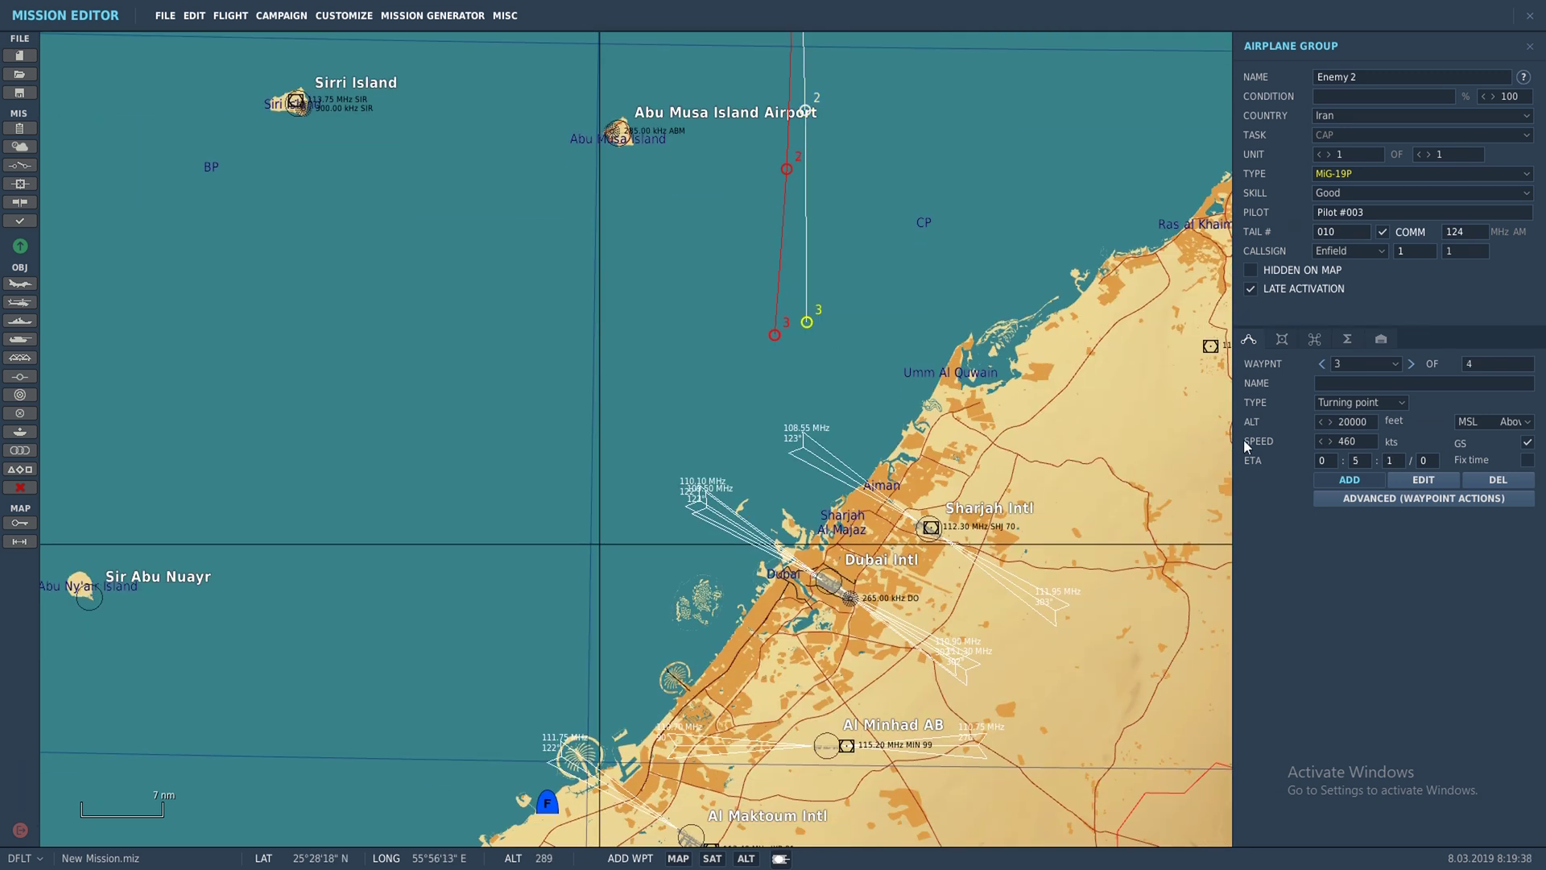
Add a Start Enroute Task at Enemy 2's waypoint 3 with the action Search Then Engage Group targeting Player, and close the group.
click(1437, 501)
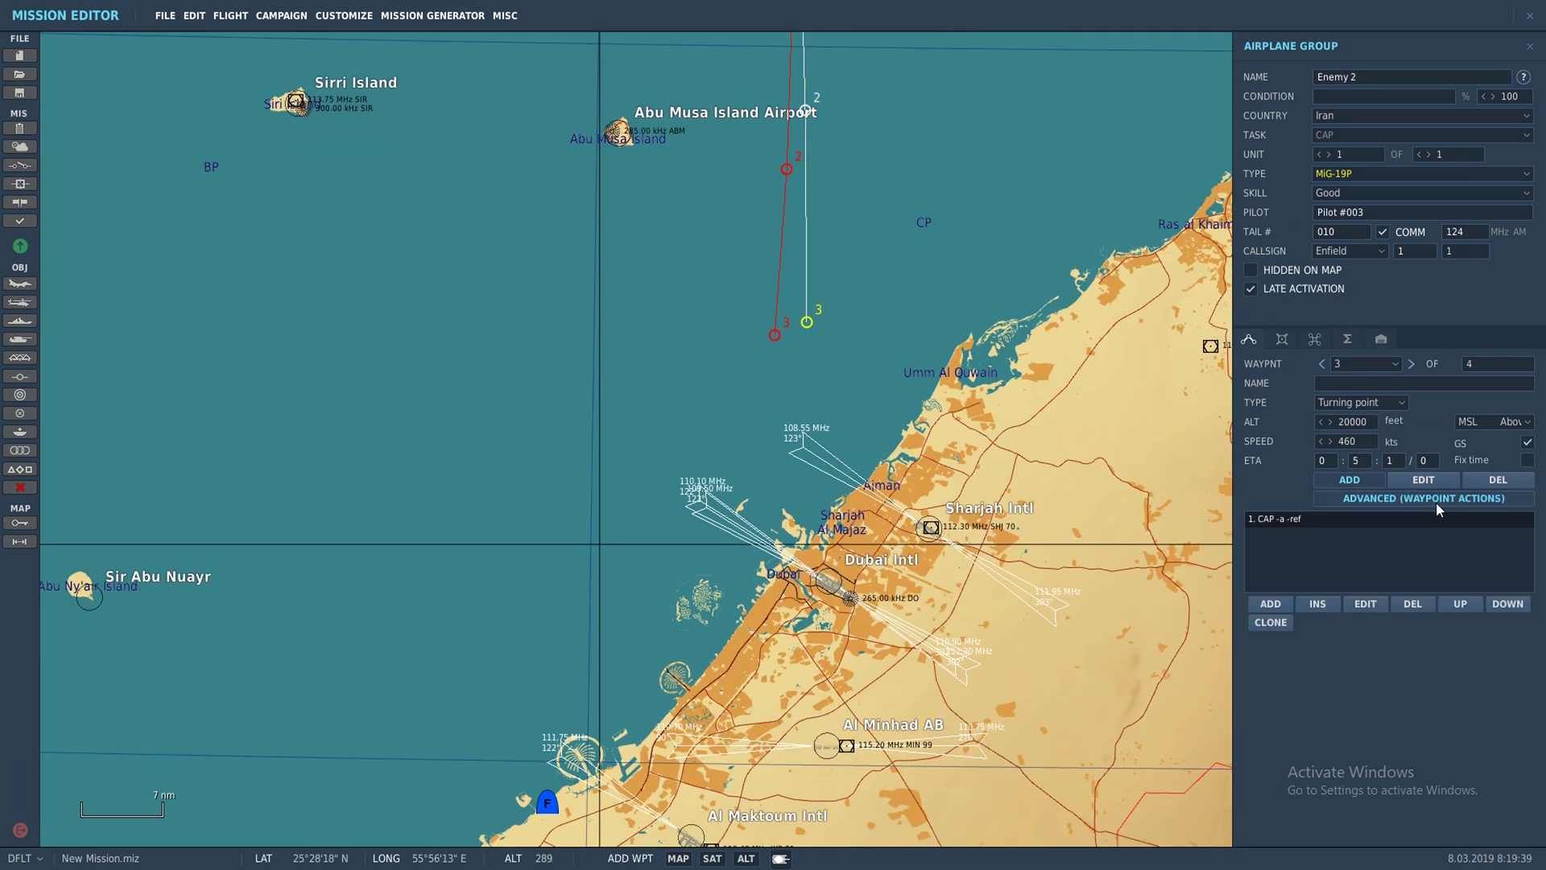
click(1282, 604)
click(1057, 311)
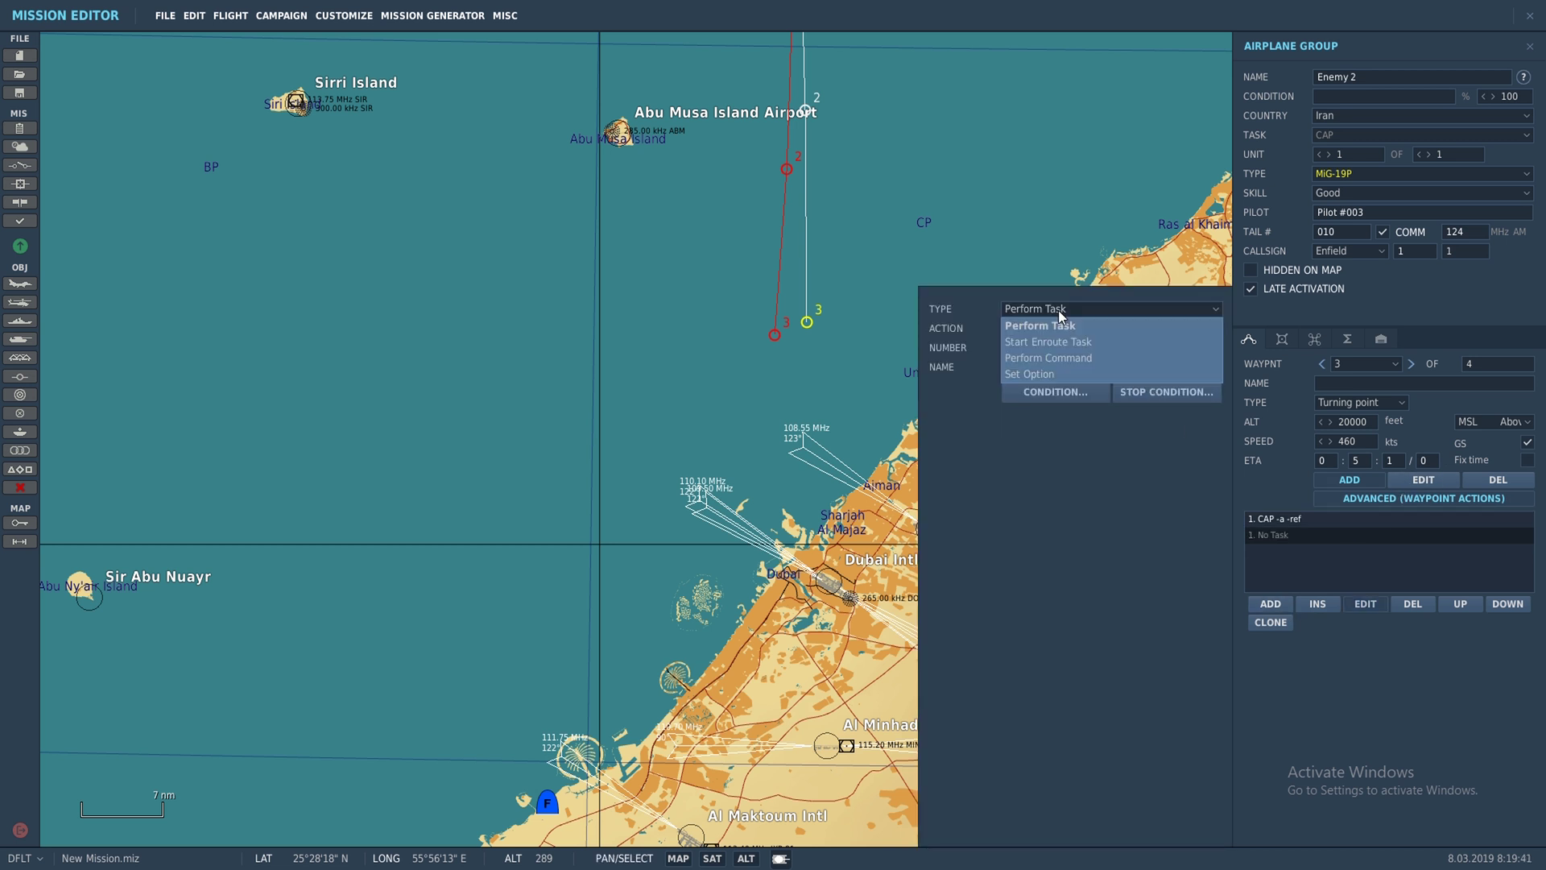
click(1055, 340)
click(1069, 330)
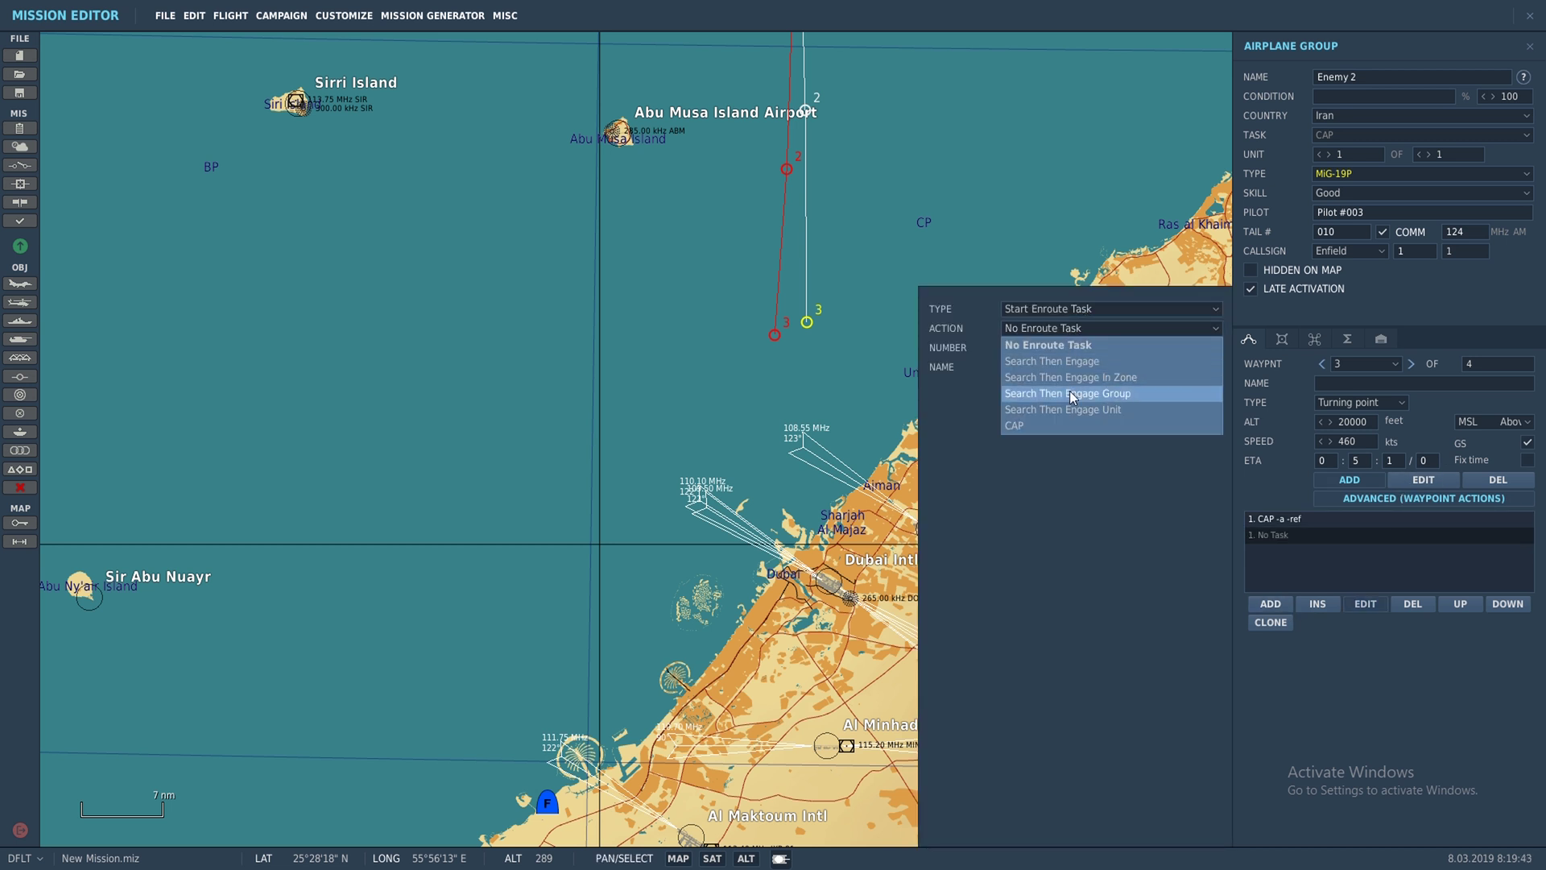
click(1069, 391)
click(1109, 422)
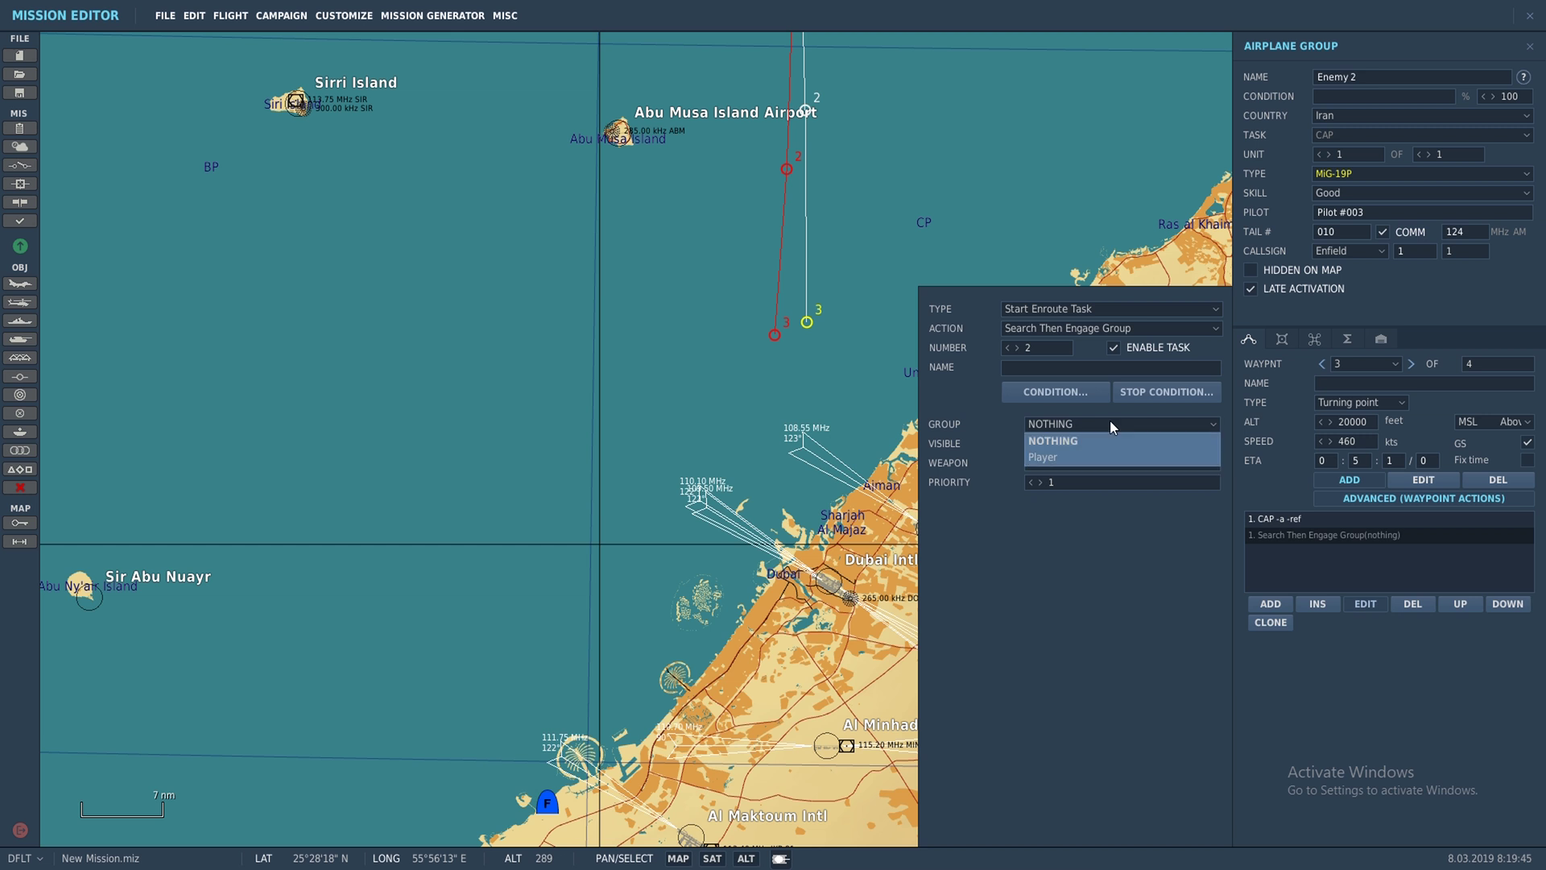
click(1084, 456)
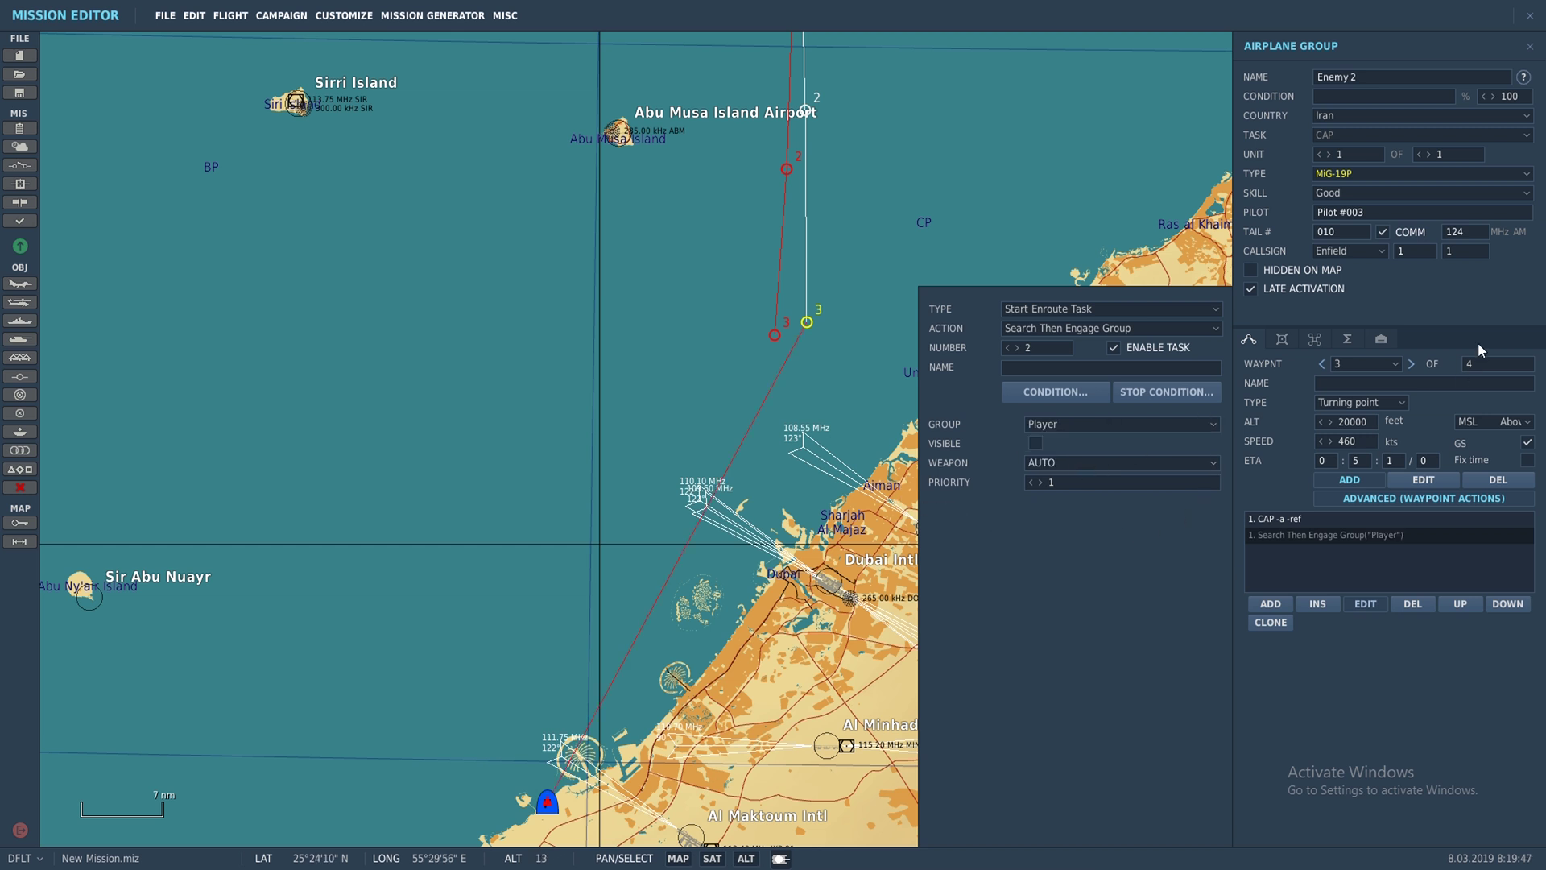
click(1529, 46)
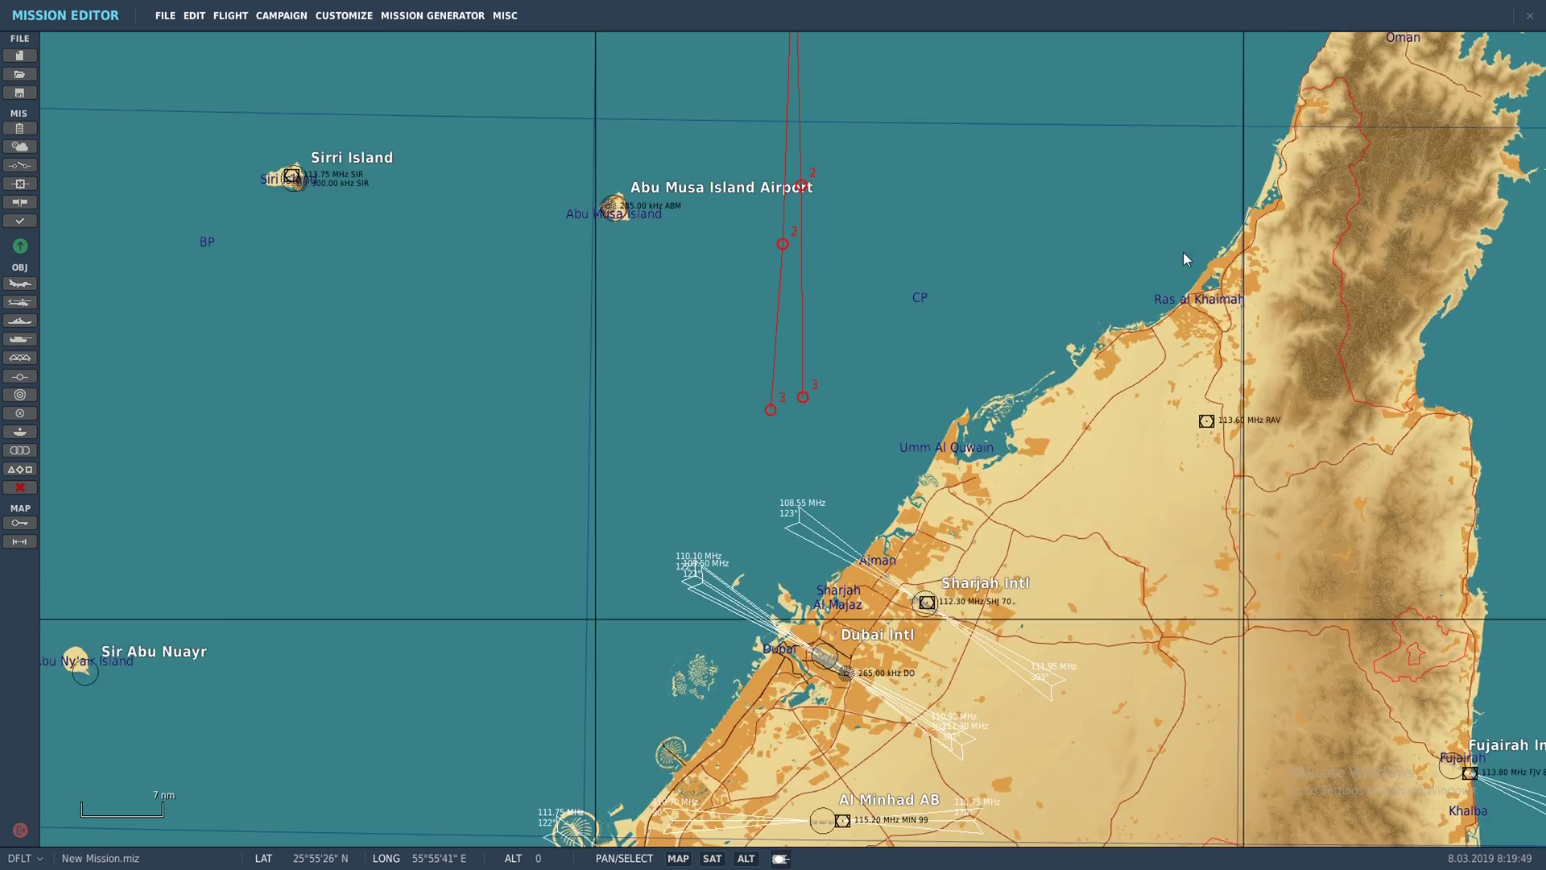
Place a new airplane group on Greater Tunb north of Enemy 2 and set its type to MiG-29A.
scroll(771, 400, up, 6)
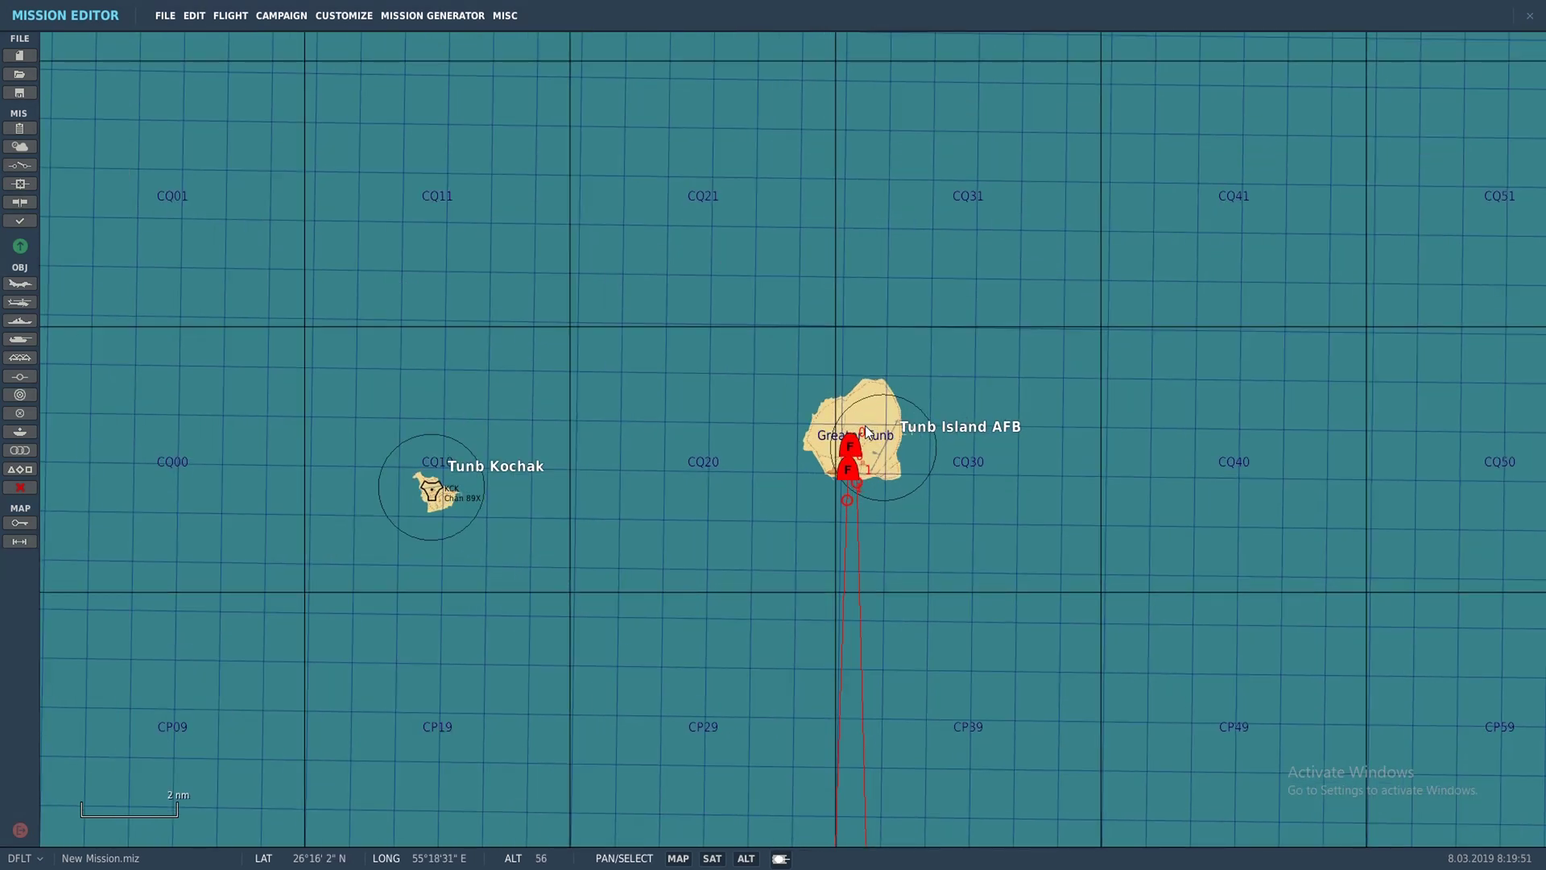
click(19, 284)
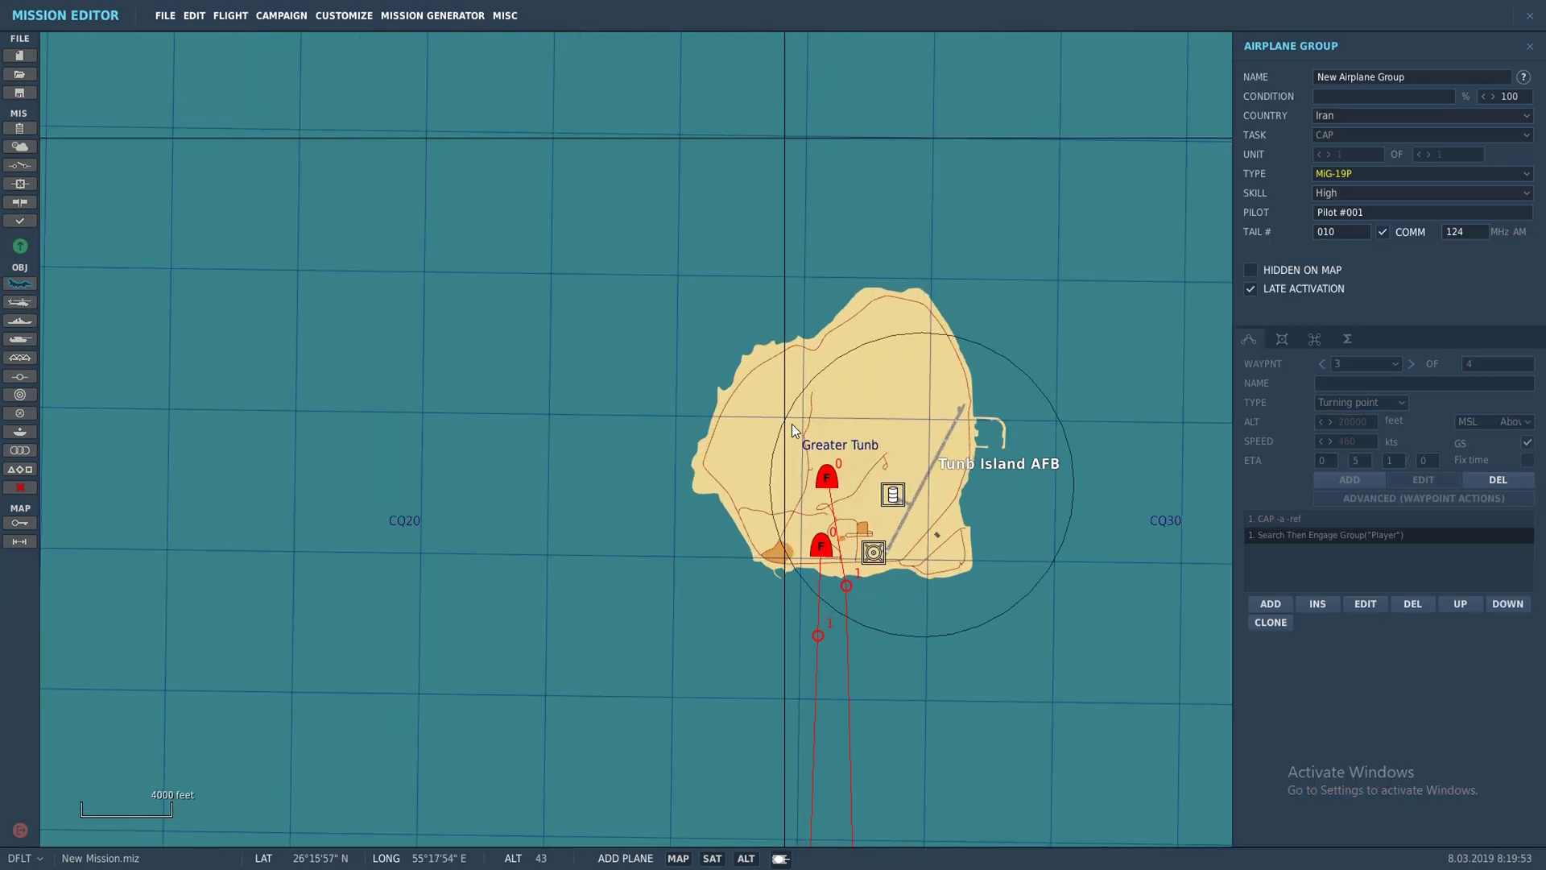
click(824, 413)
click(1373, 174)
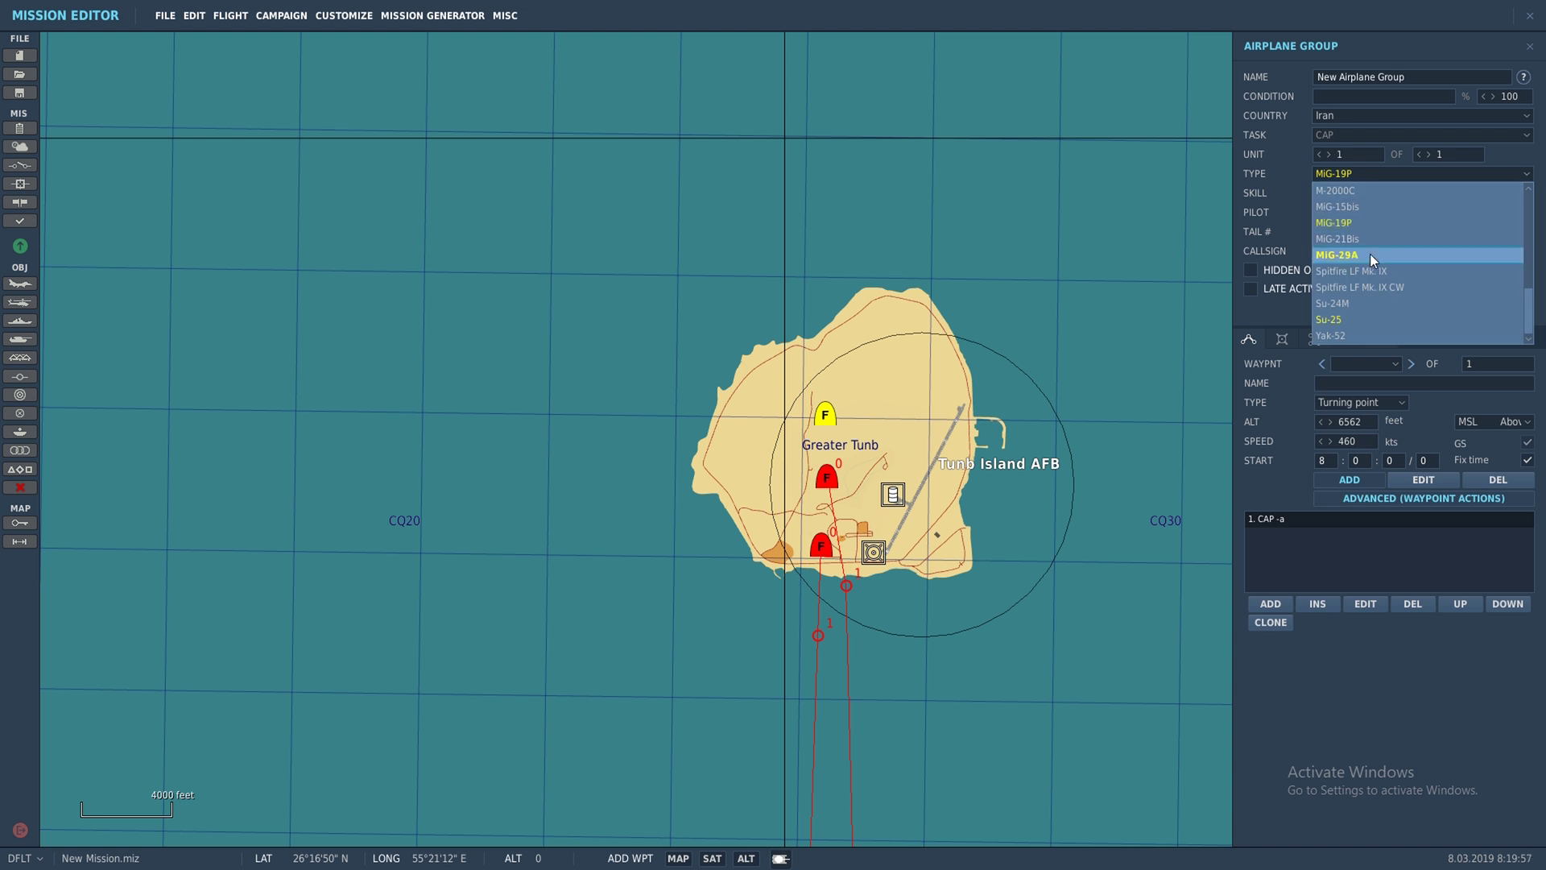
key(Return)
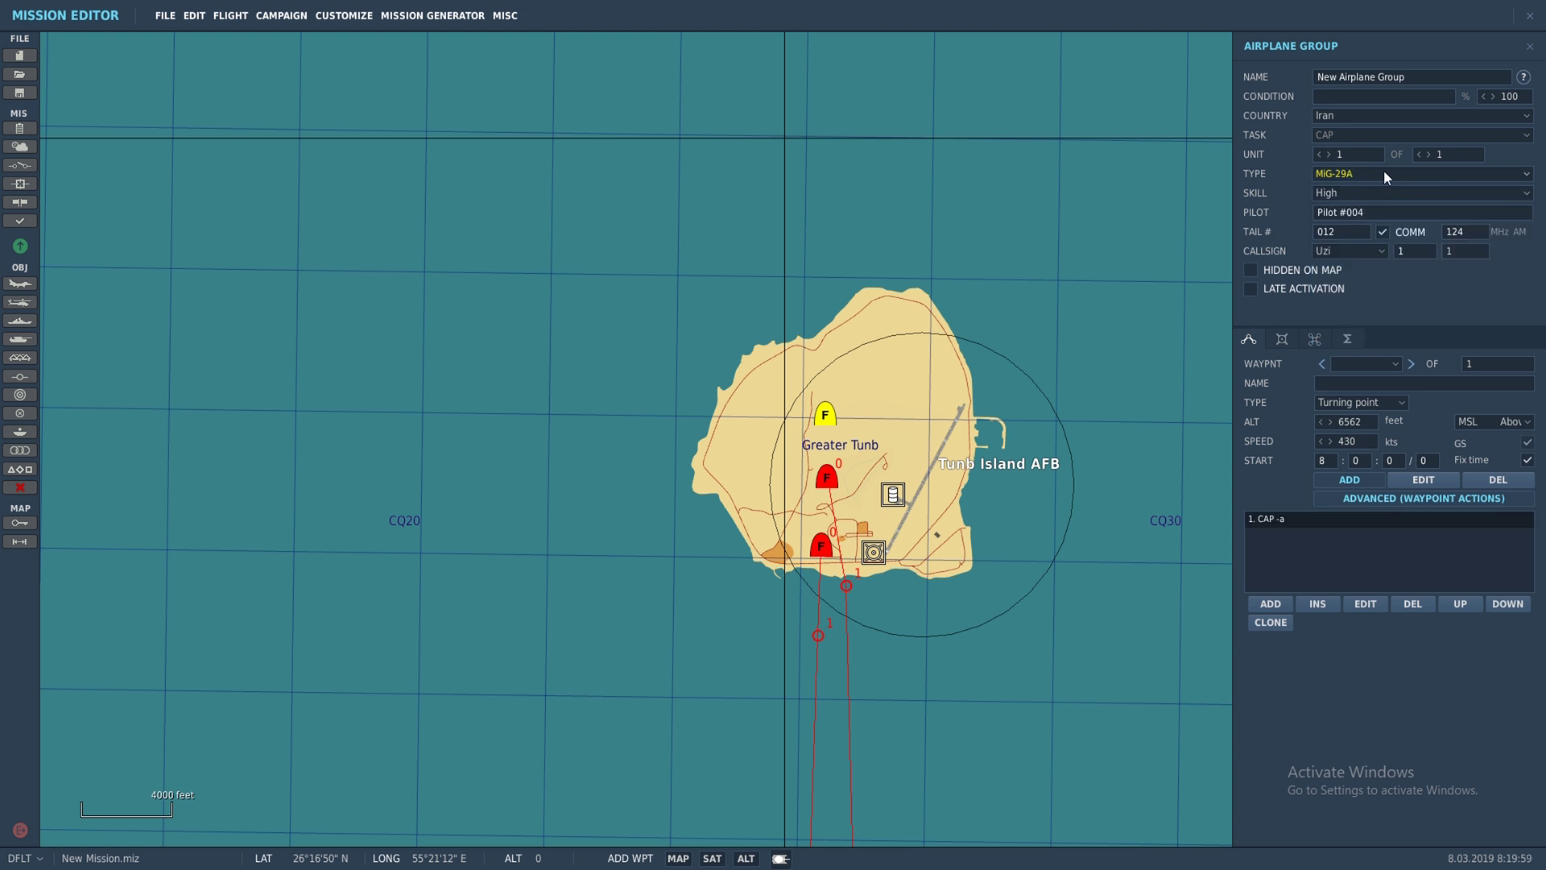
Name the MiG-29A group Enemy 3 and set its skill to Good.
triple_click(1414, 76)
text(Enemy 3)
click(1346, 194)
click(1347, 225)
Set Enemy 3's paint scheme to IRIAF sand-blue in its loadout settings.
click(1281, 338)
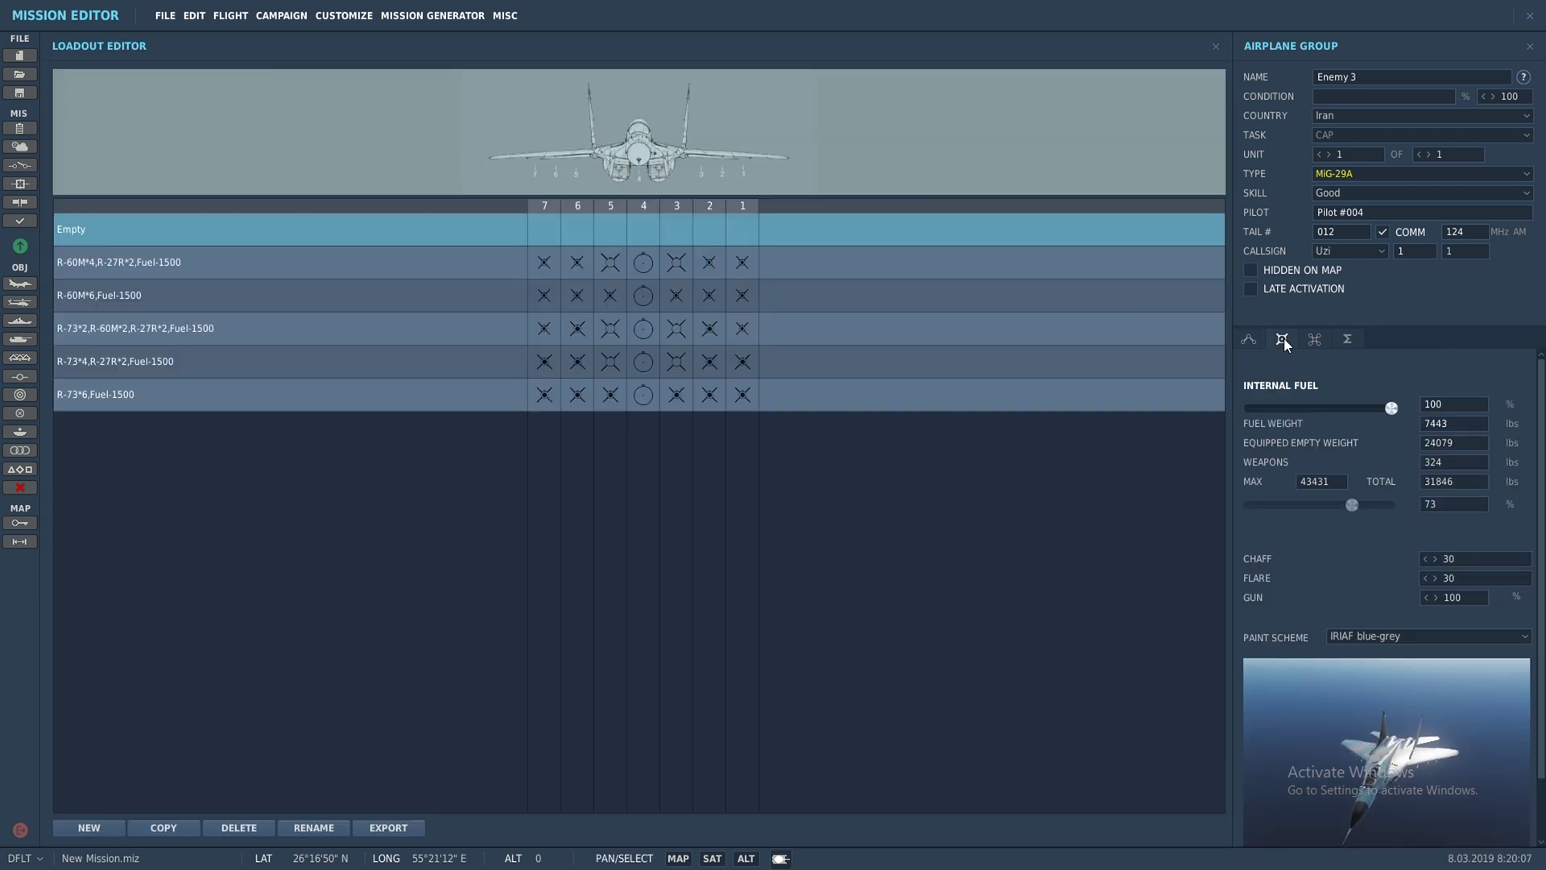
click(1418, 630)
click(1412, 656)
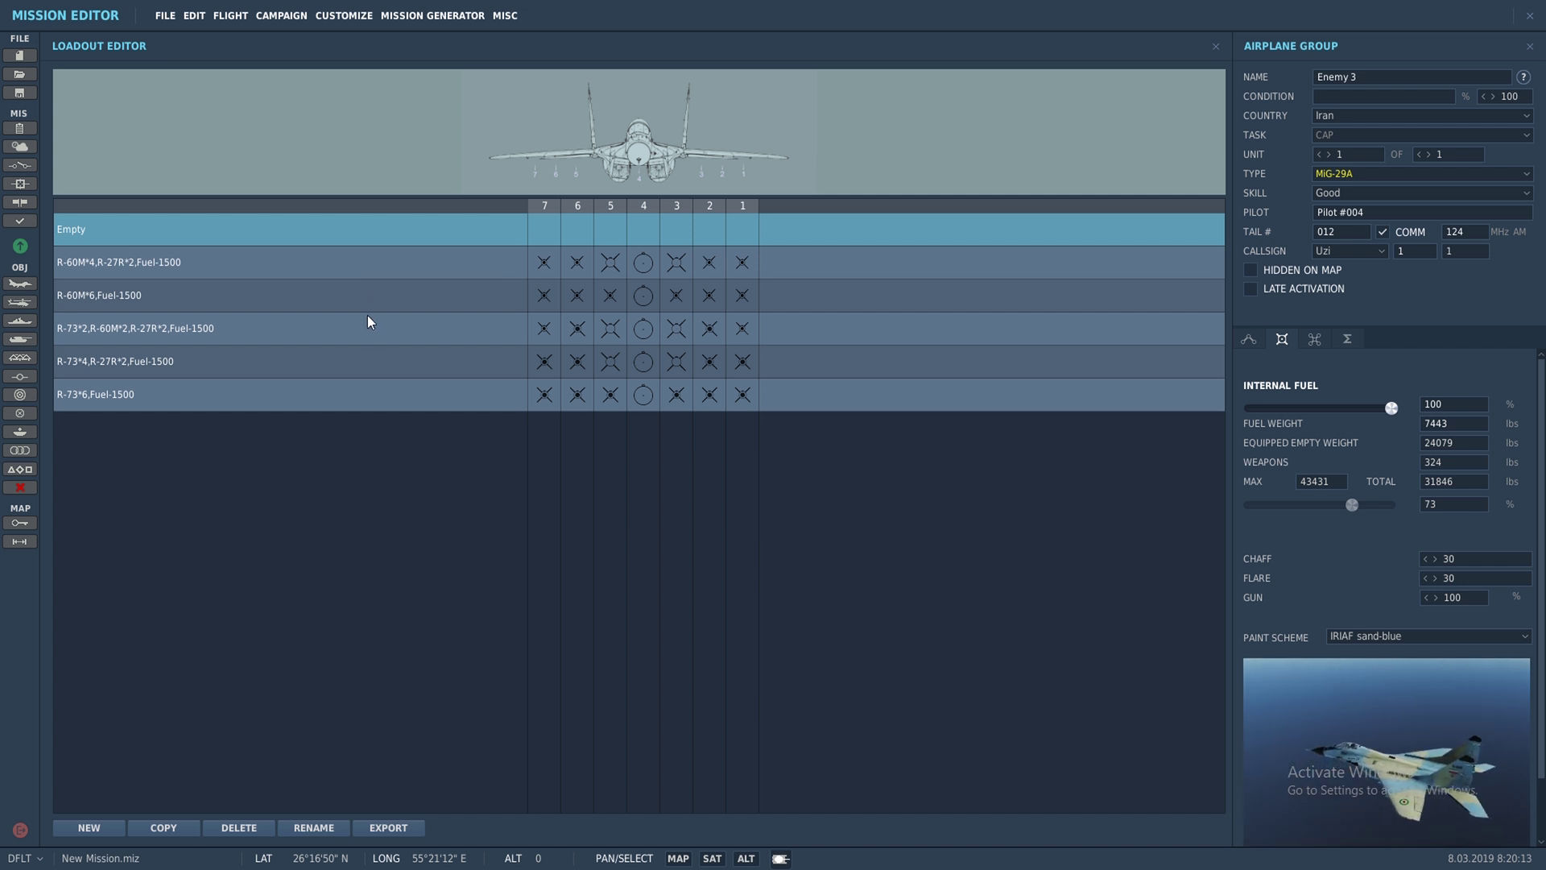
Give Enemy 3 the R-60M*4,R-27R*2,Fuel-1500 loadout and add its waypoint 1 just south of it on Greater Tunb.
click(382, 270)
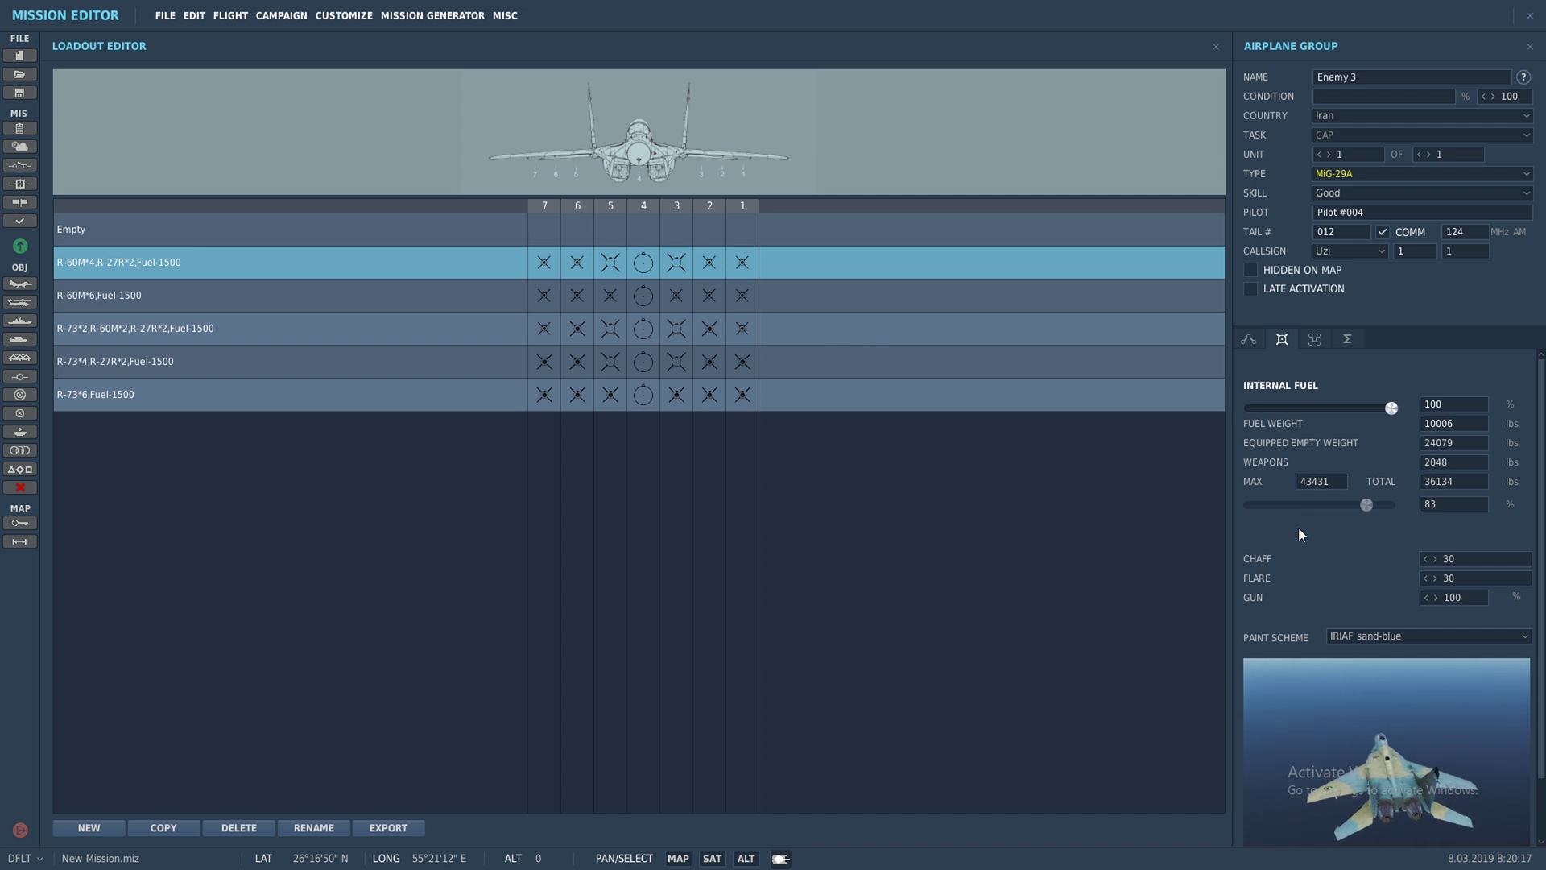
click(1250, 339)
right_drag(996, 498, 923, 380)
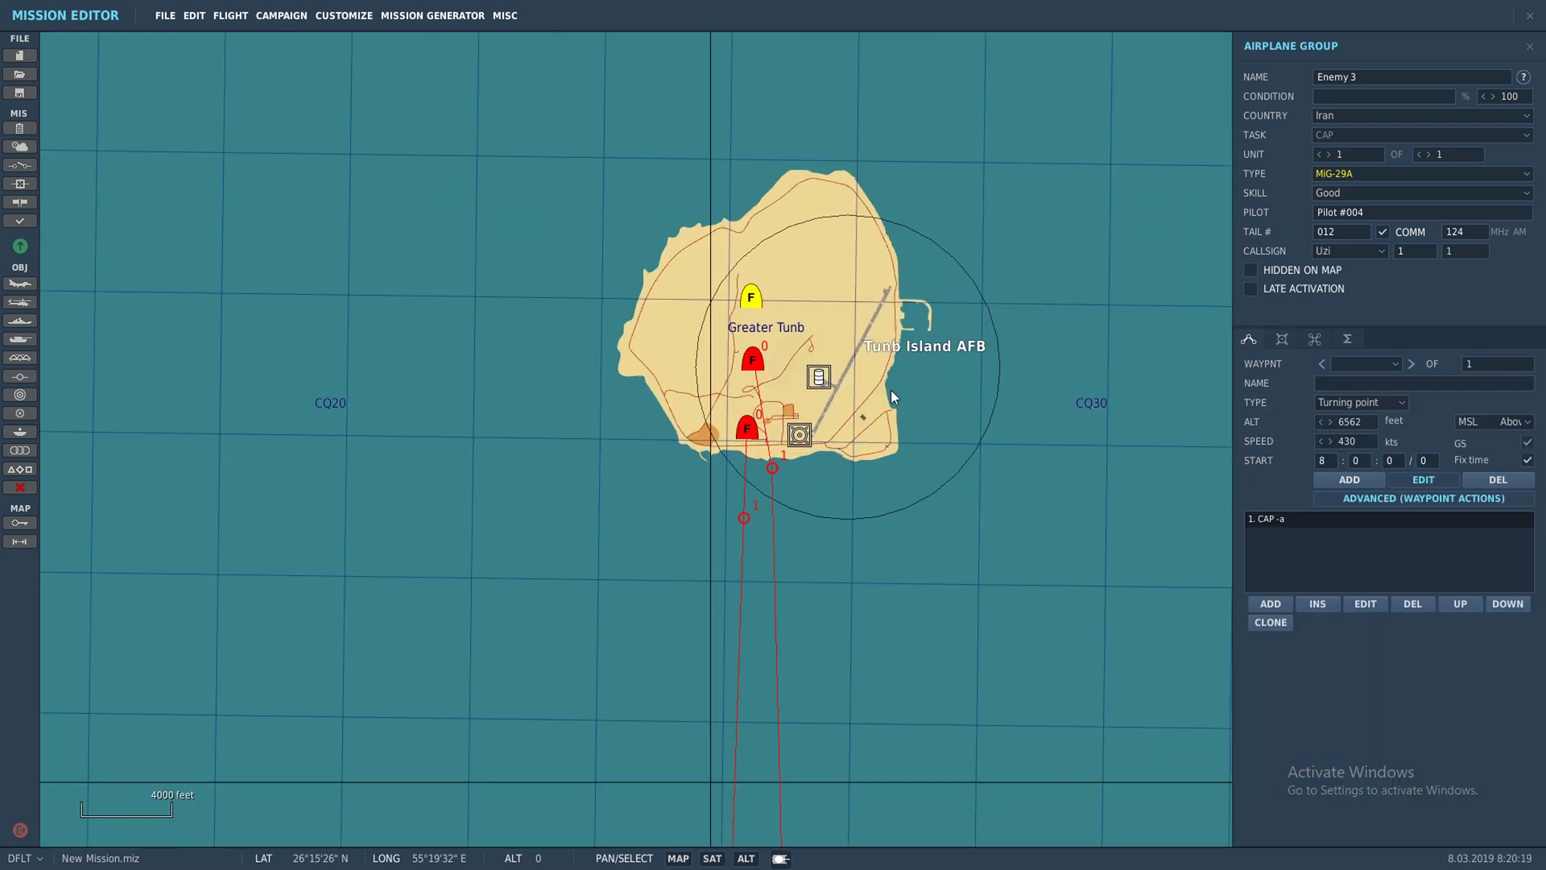
click(1394, 500)
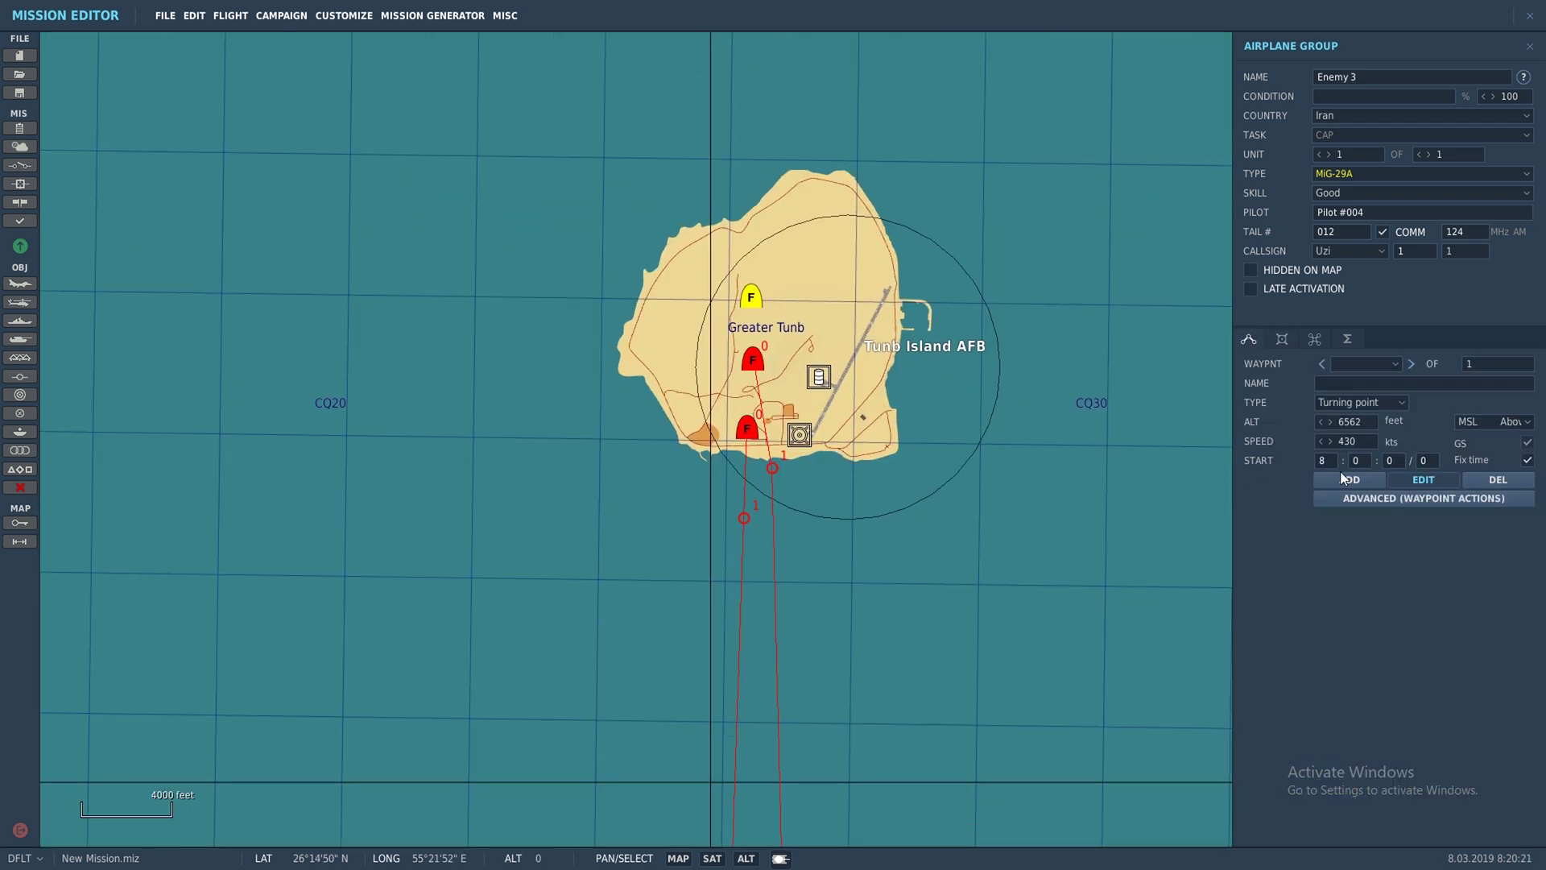
click(1351, 480)
click(777, 364)
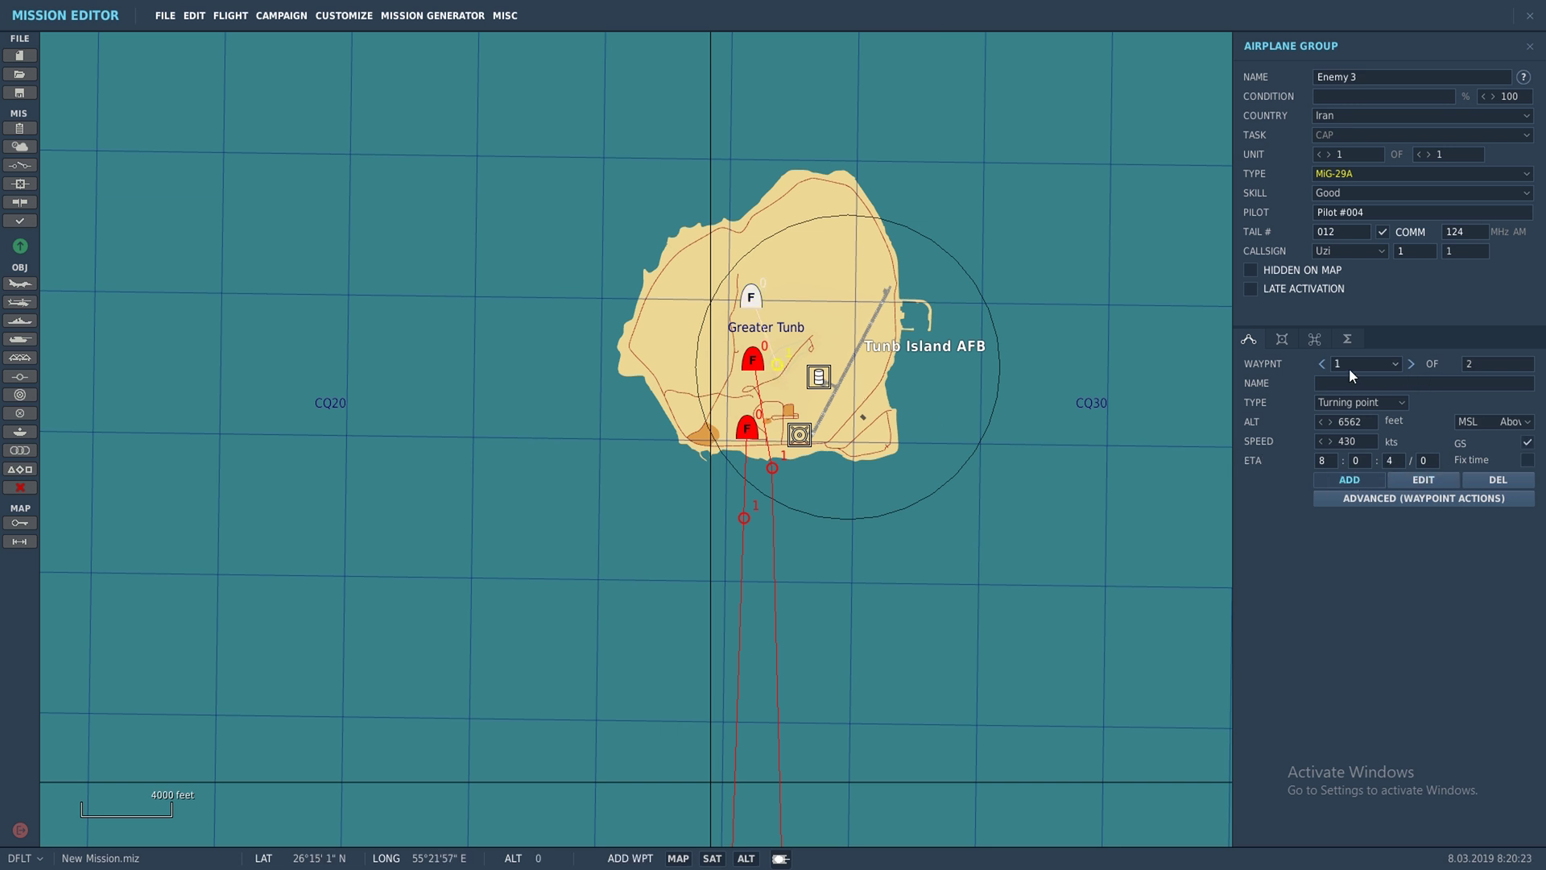
Set Enemy 3 to late activation and extend its route south over the sea with waypoint 2 at 24000 feet and waypoint 3.
click(1252, 290)
scroll(942, 477, down, 6)
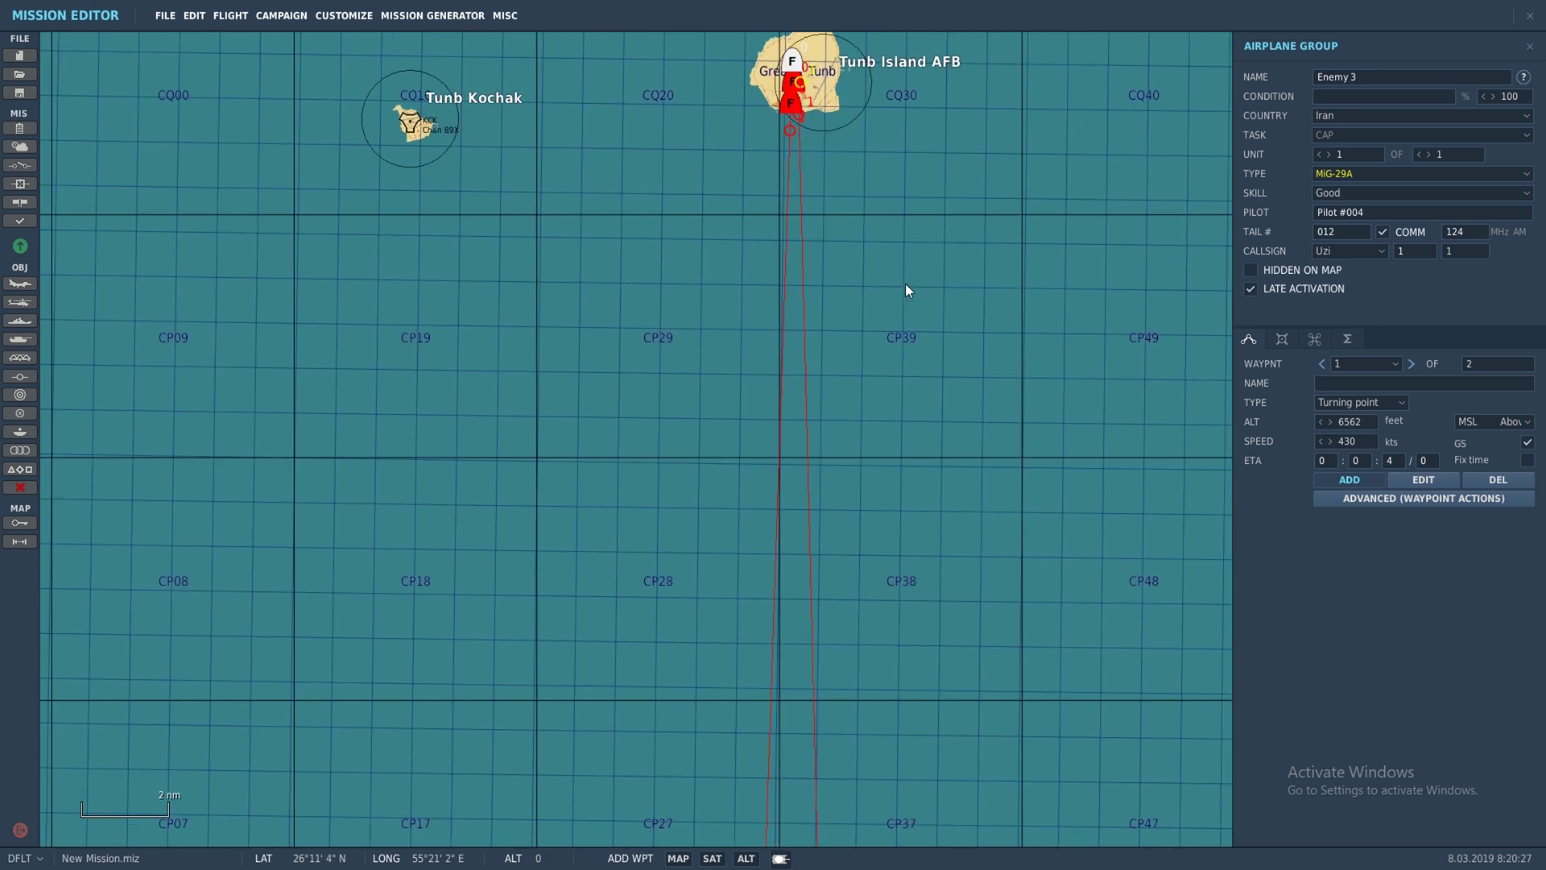
scroll(868, 549, down, 3)
click(802, 592)
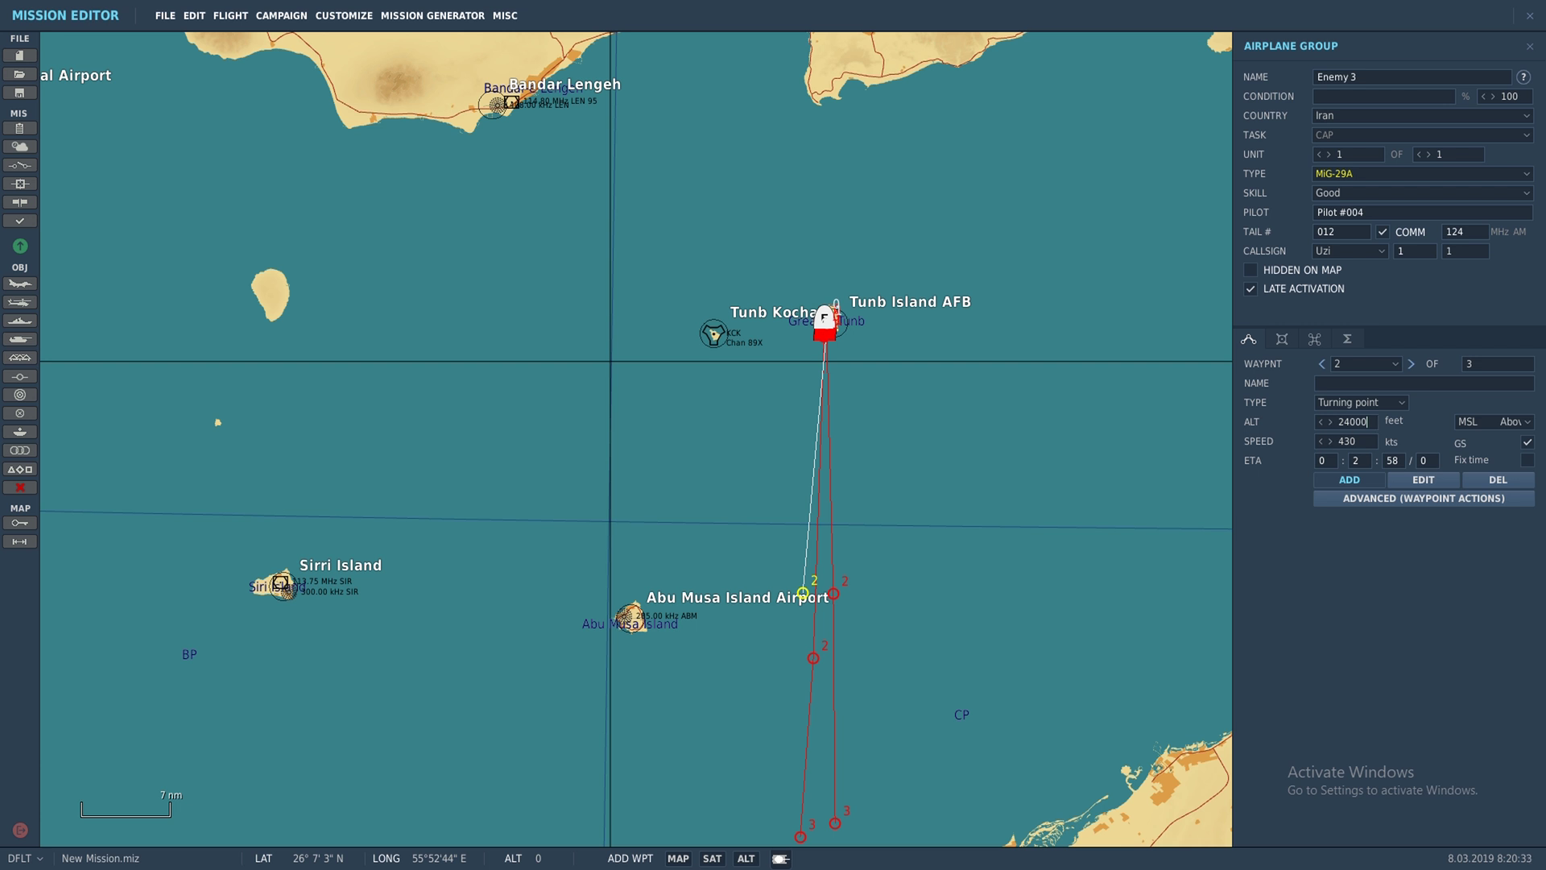
right_drag(835, 750, 823, 407)
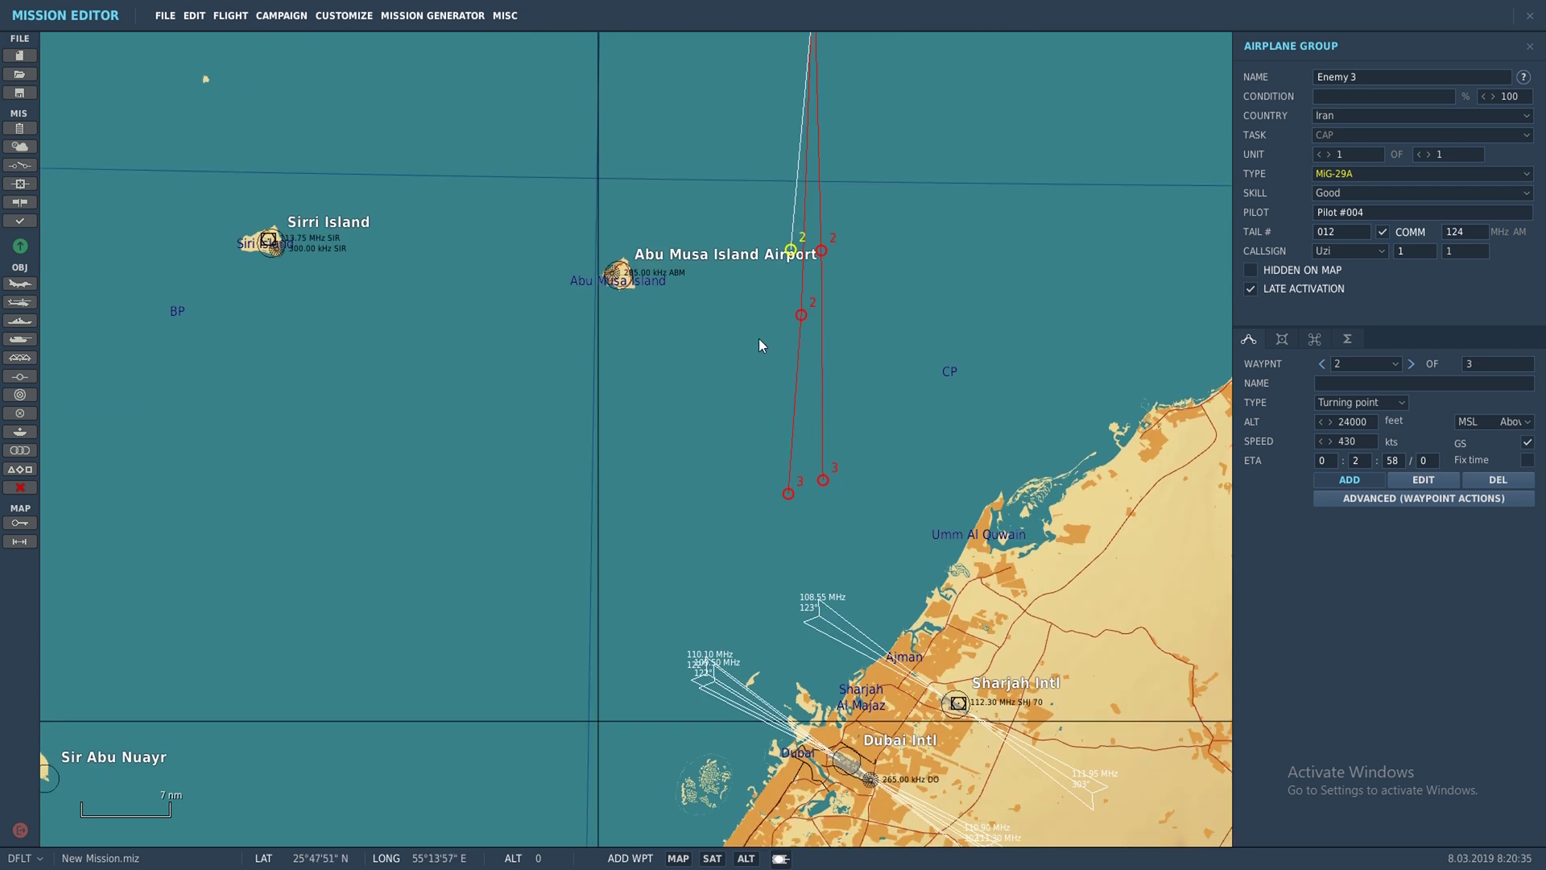
click(757, 428)
Add a Start Enroute Task at Enemy 3's waypoint 3 with the action Search Then Engage Group targeting Player, and close the group.
click(1391, 498)
click(1287, 603)
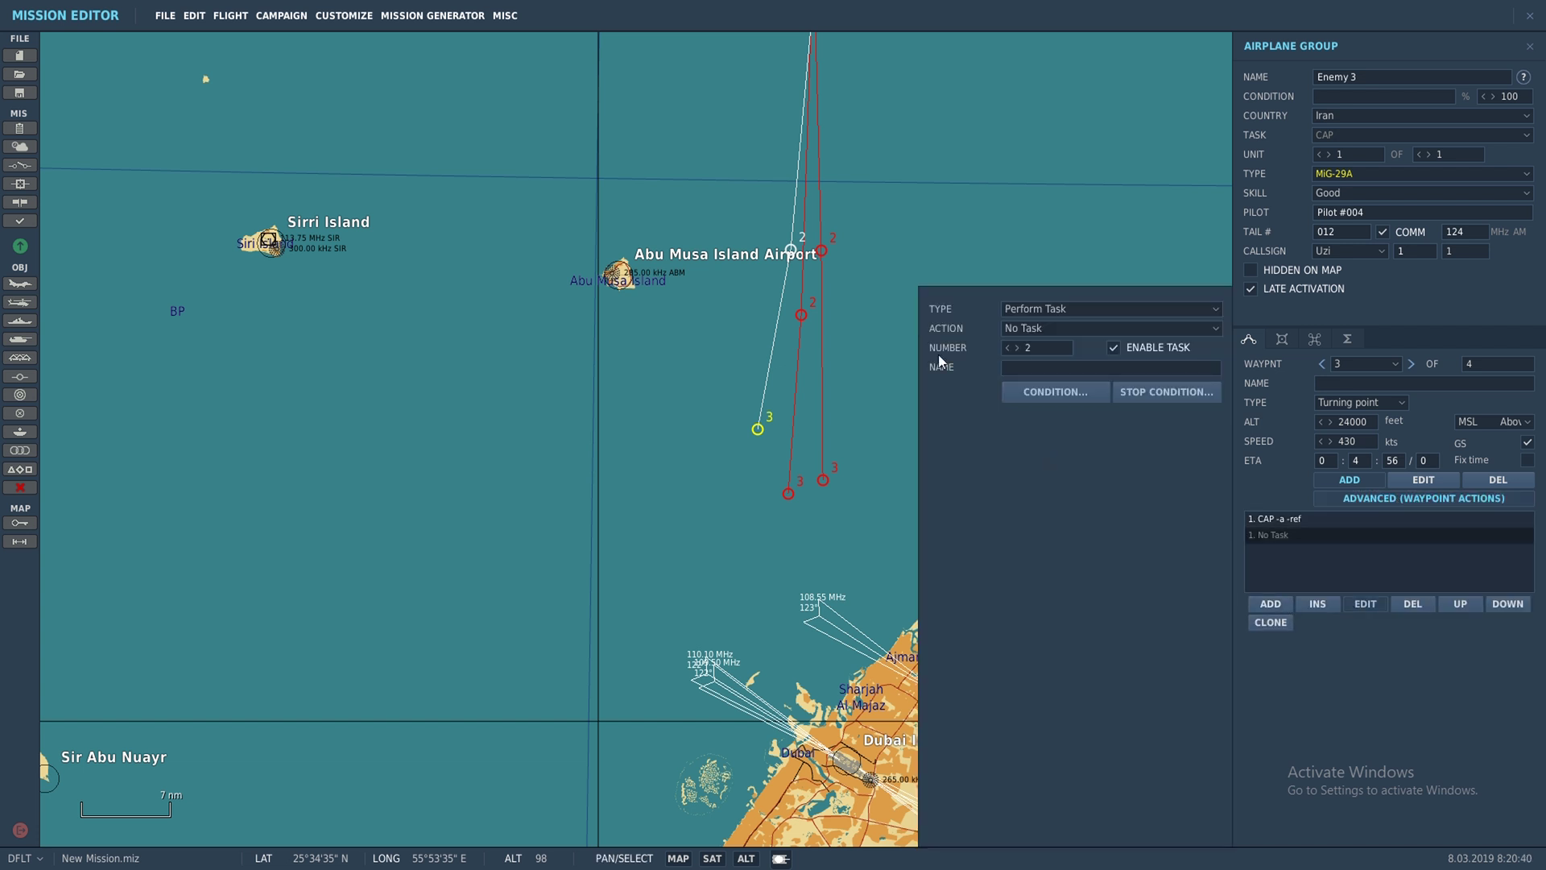
click(1075, 306)
click(1074, 346)
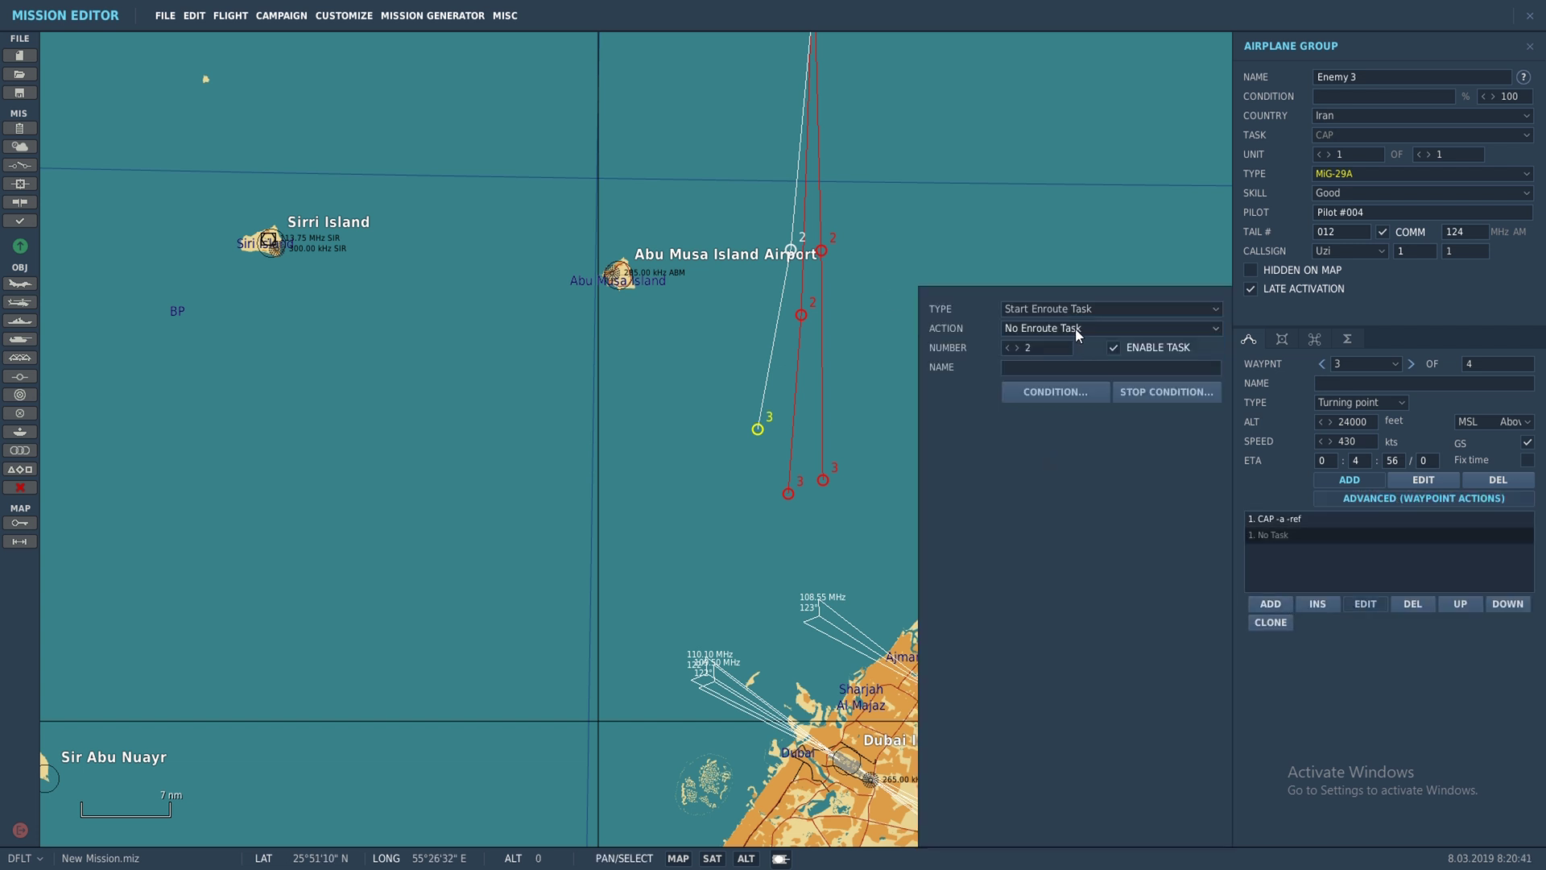
click(1075, 327)
click(1069, 393)
click(1099, 424)
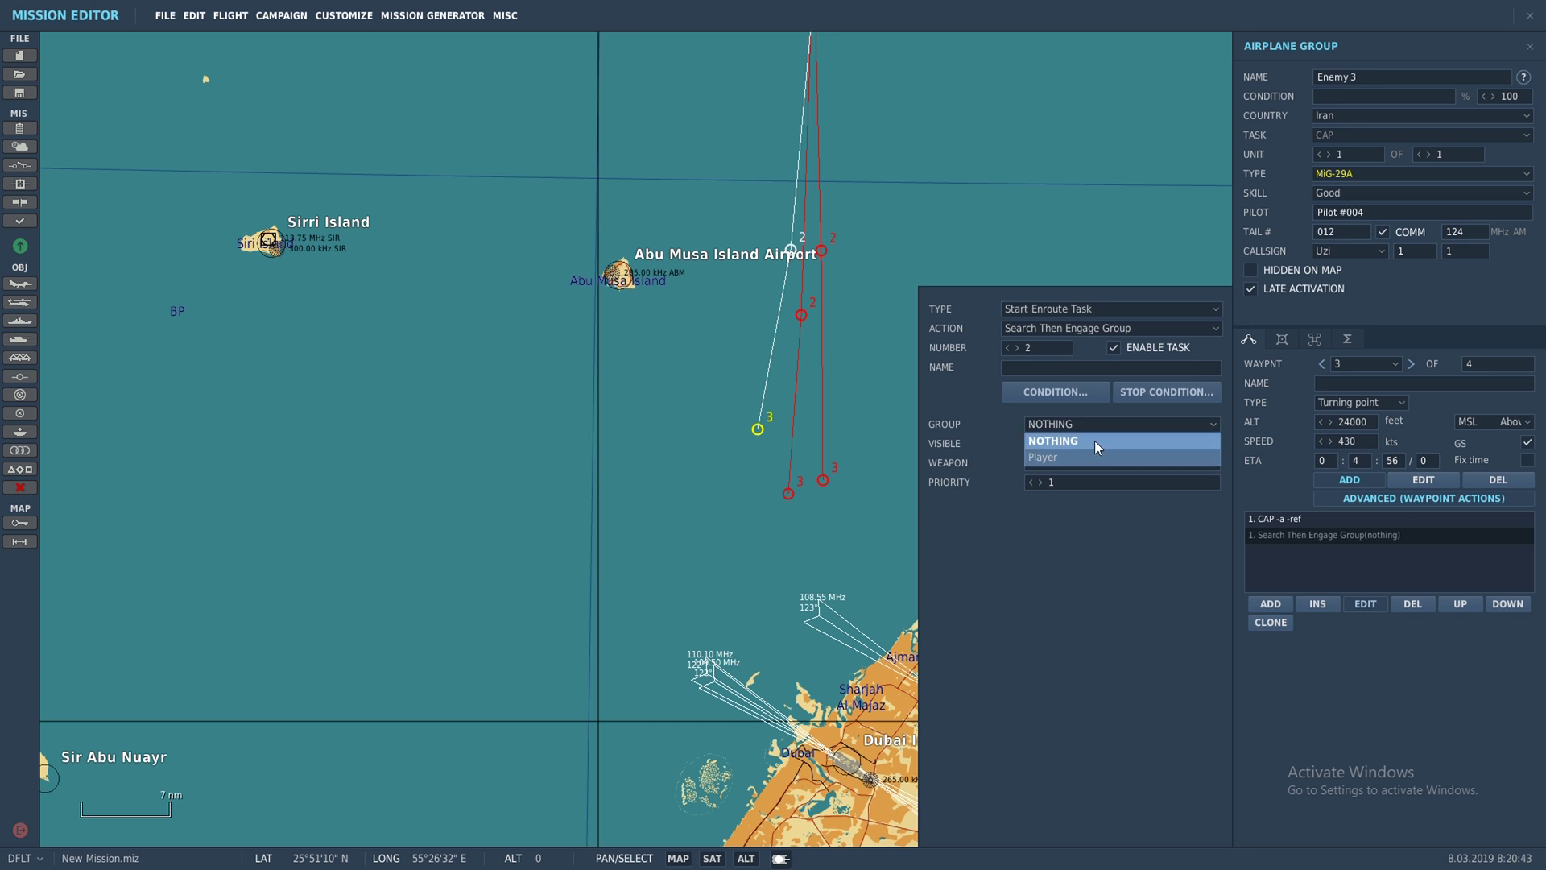
click(1095, 451)
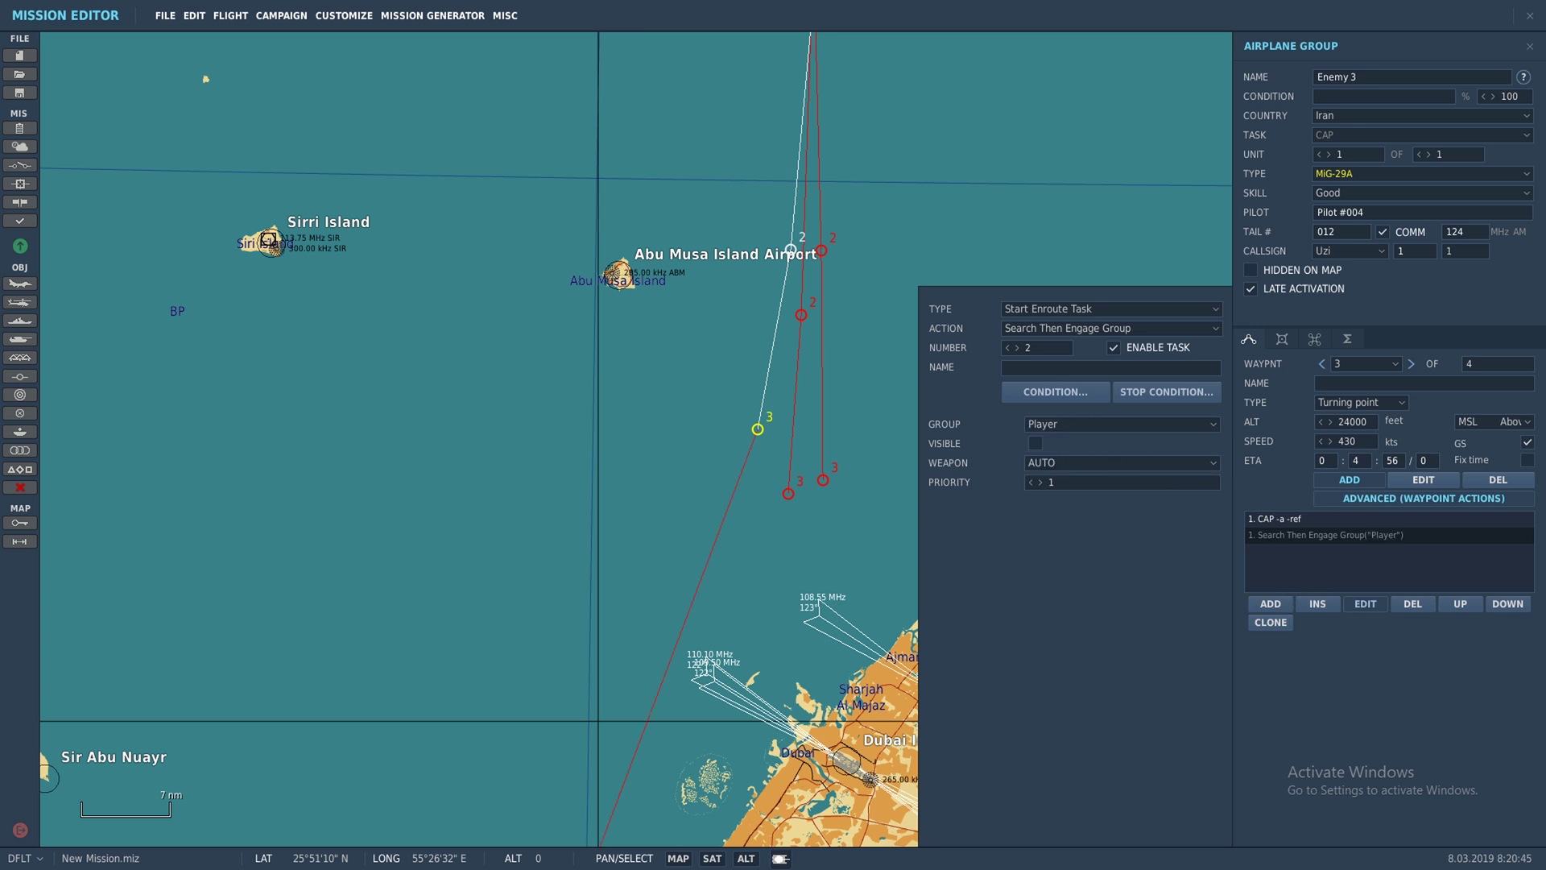
click(1529, 46)
scroll(692, 368, down, 1)
drag(601, 475, 654, 434)
scroll(654, 435, down, 1)
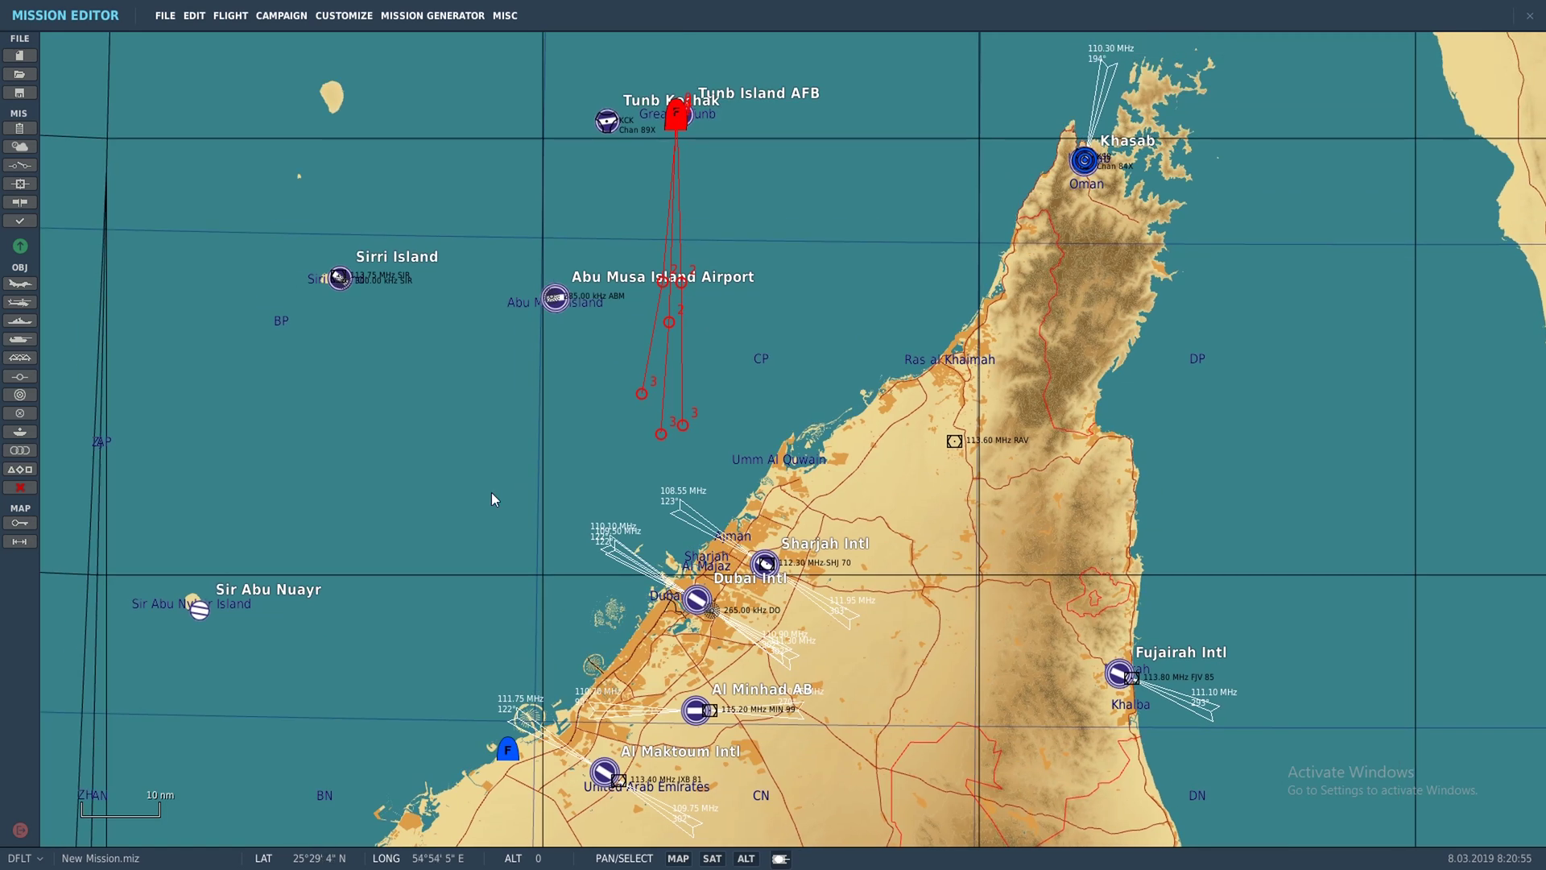
scroll(491, 499, up, 2)
drag(588, 415, 536, 577)
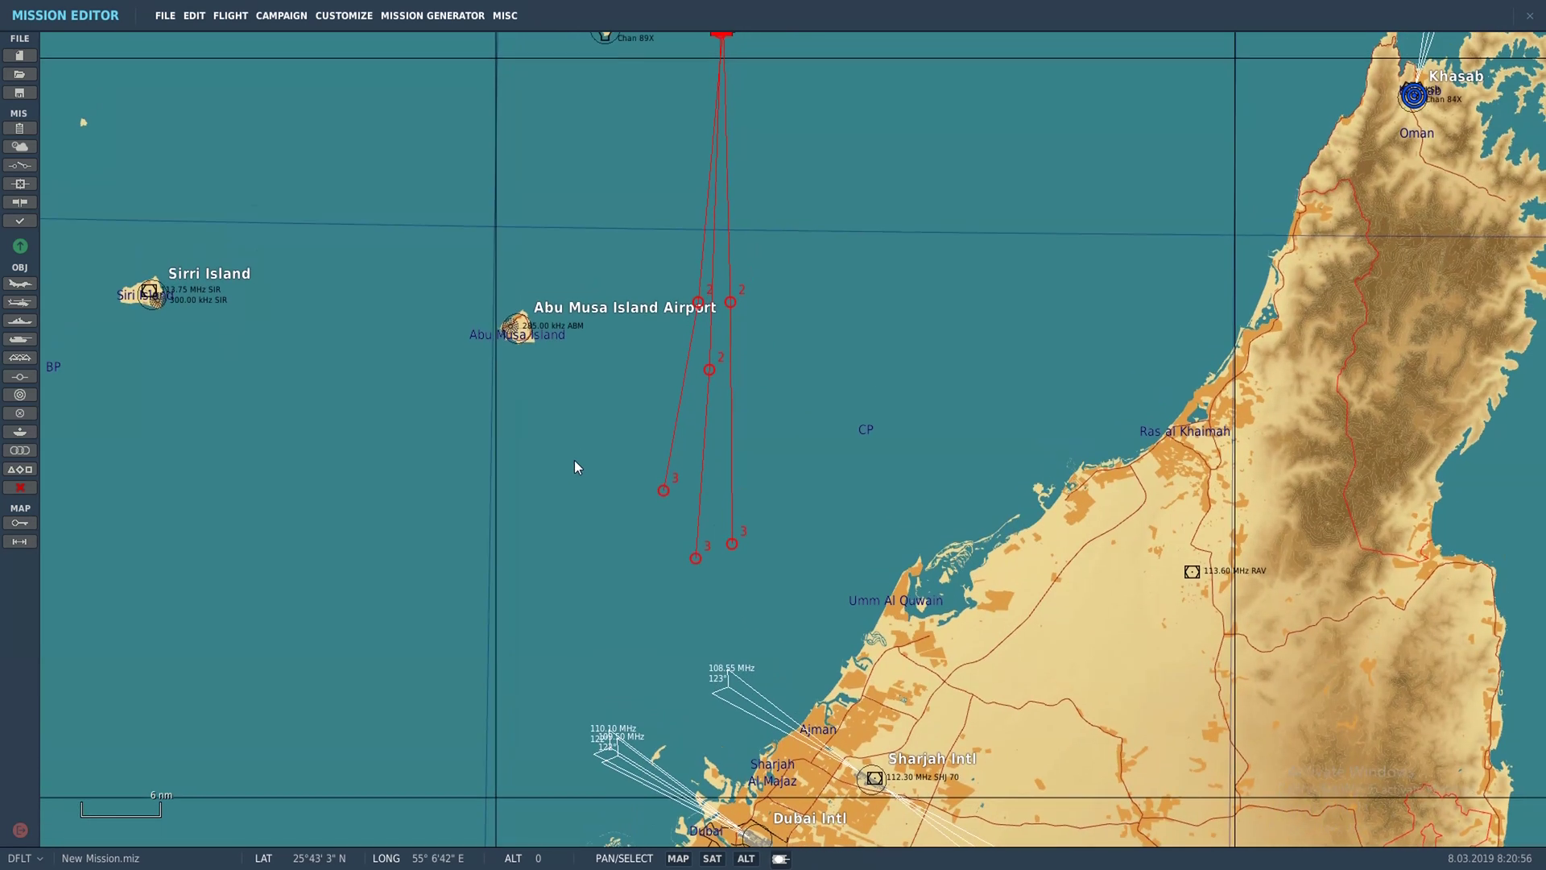
Open the mission triggers and create a 1 ONCE trigger named F86.
click(28, 171)
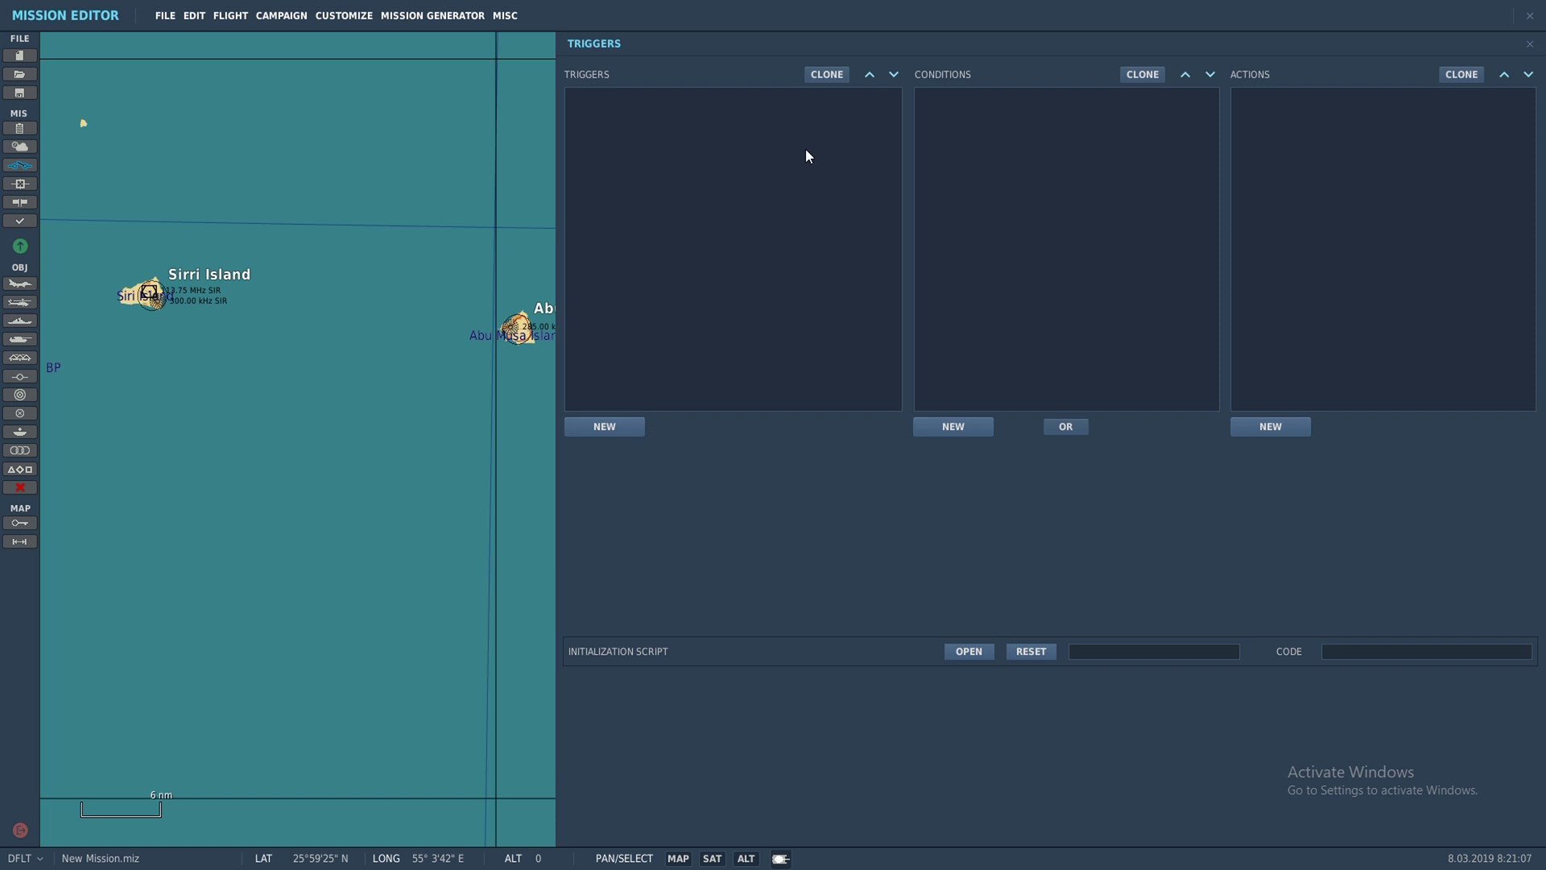
click(599, 425)
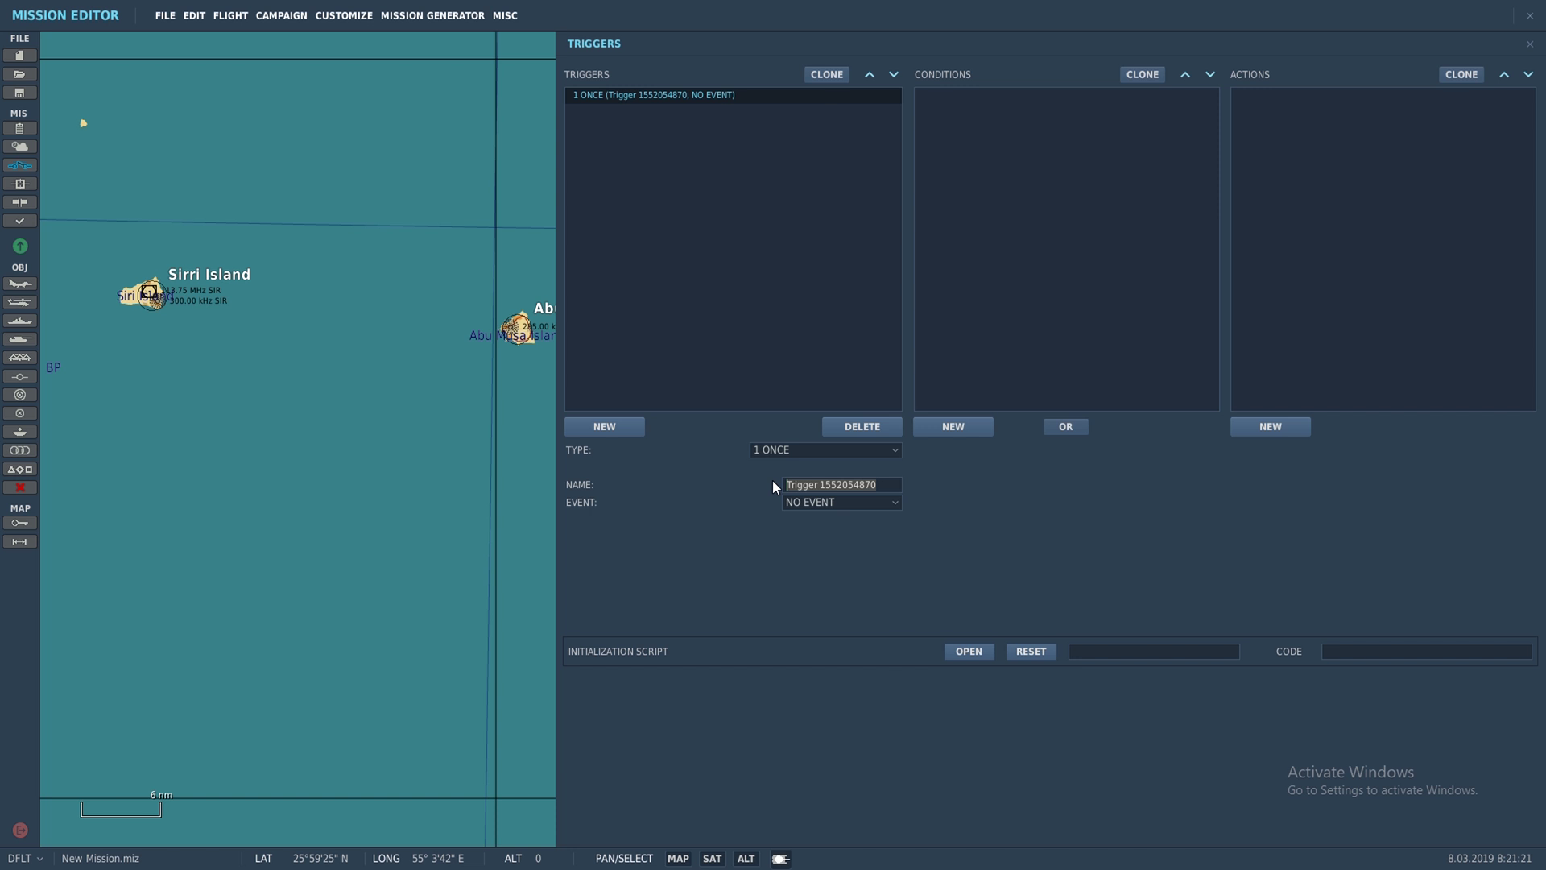
text(F86)
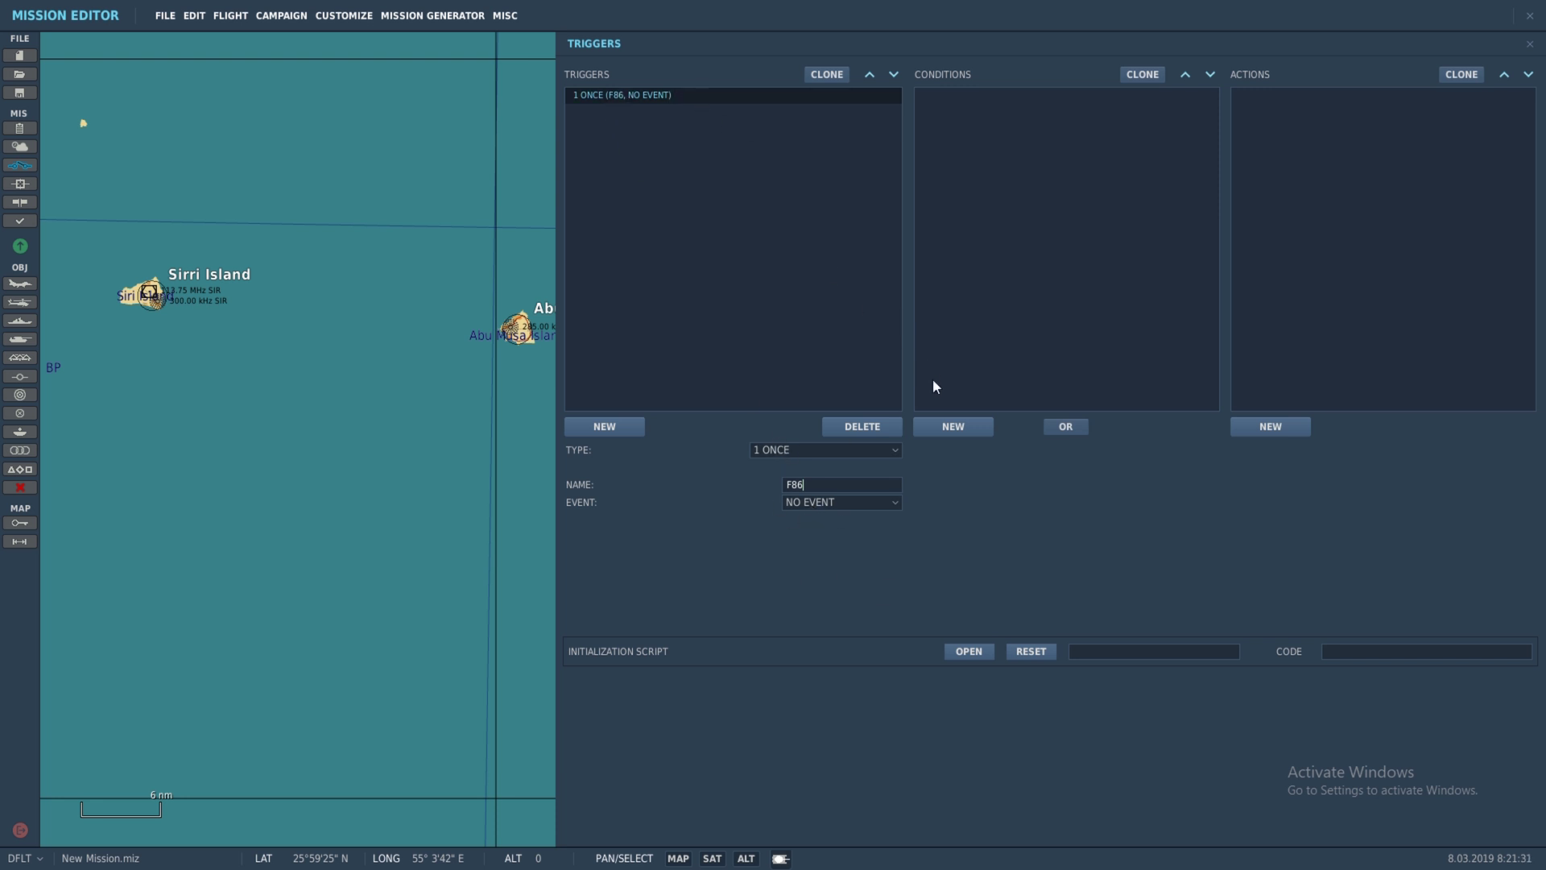
Add a GROUP DEAD condition for Enemy 1 to the F86 trigger and rename the trigger MiG19.
click(969, 427)
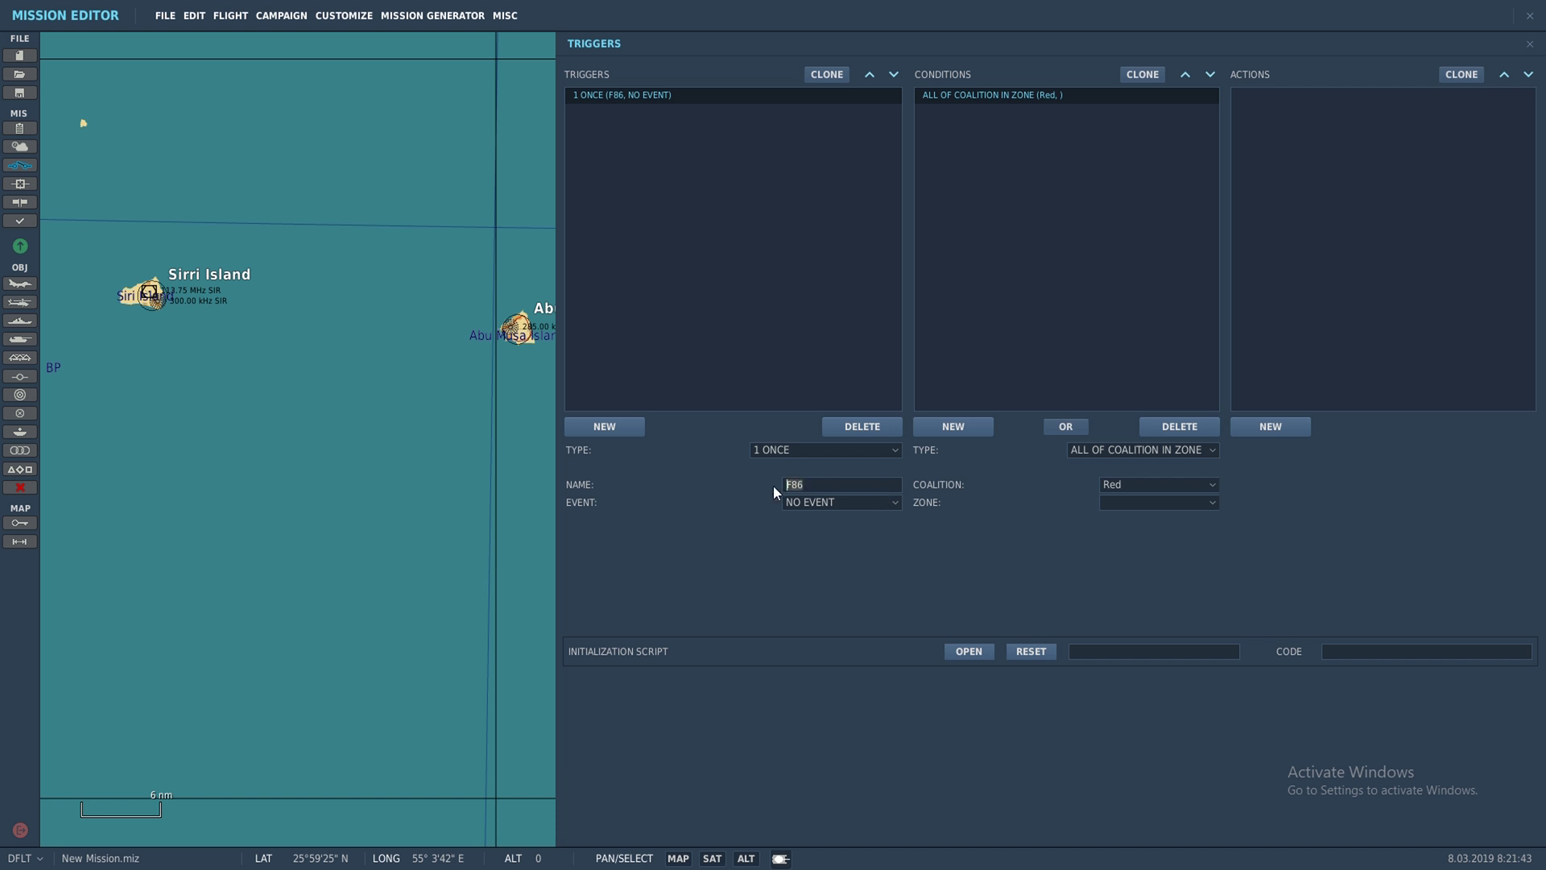
text(MiG19)
click(1207, 450)
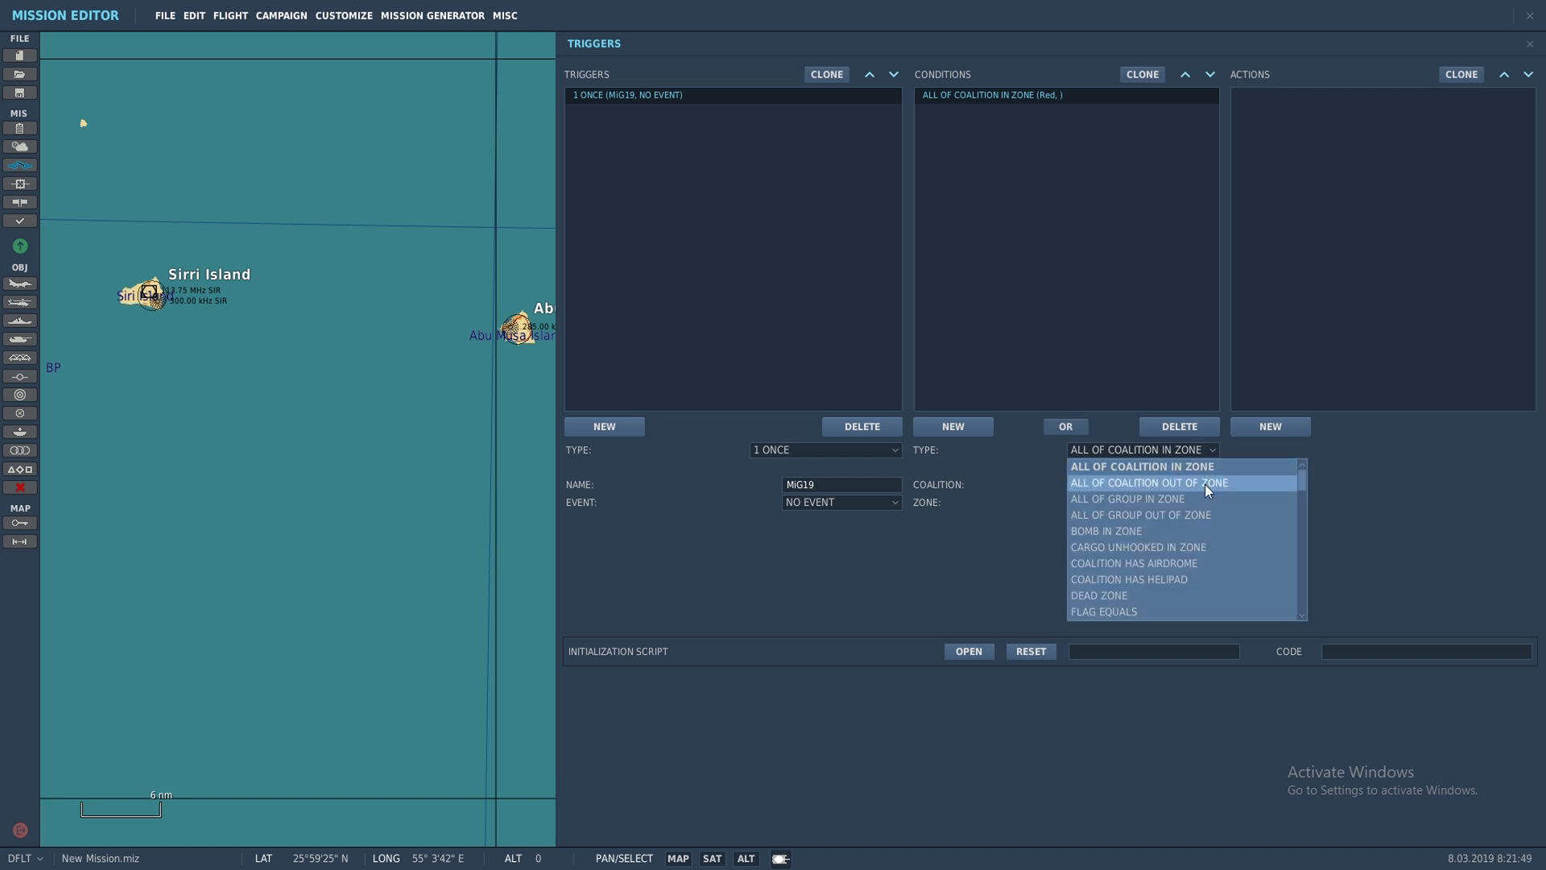
scroll(1205, 538, down, 5)
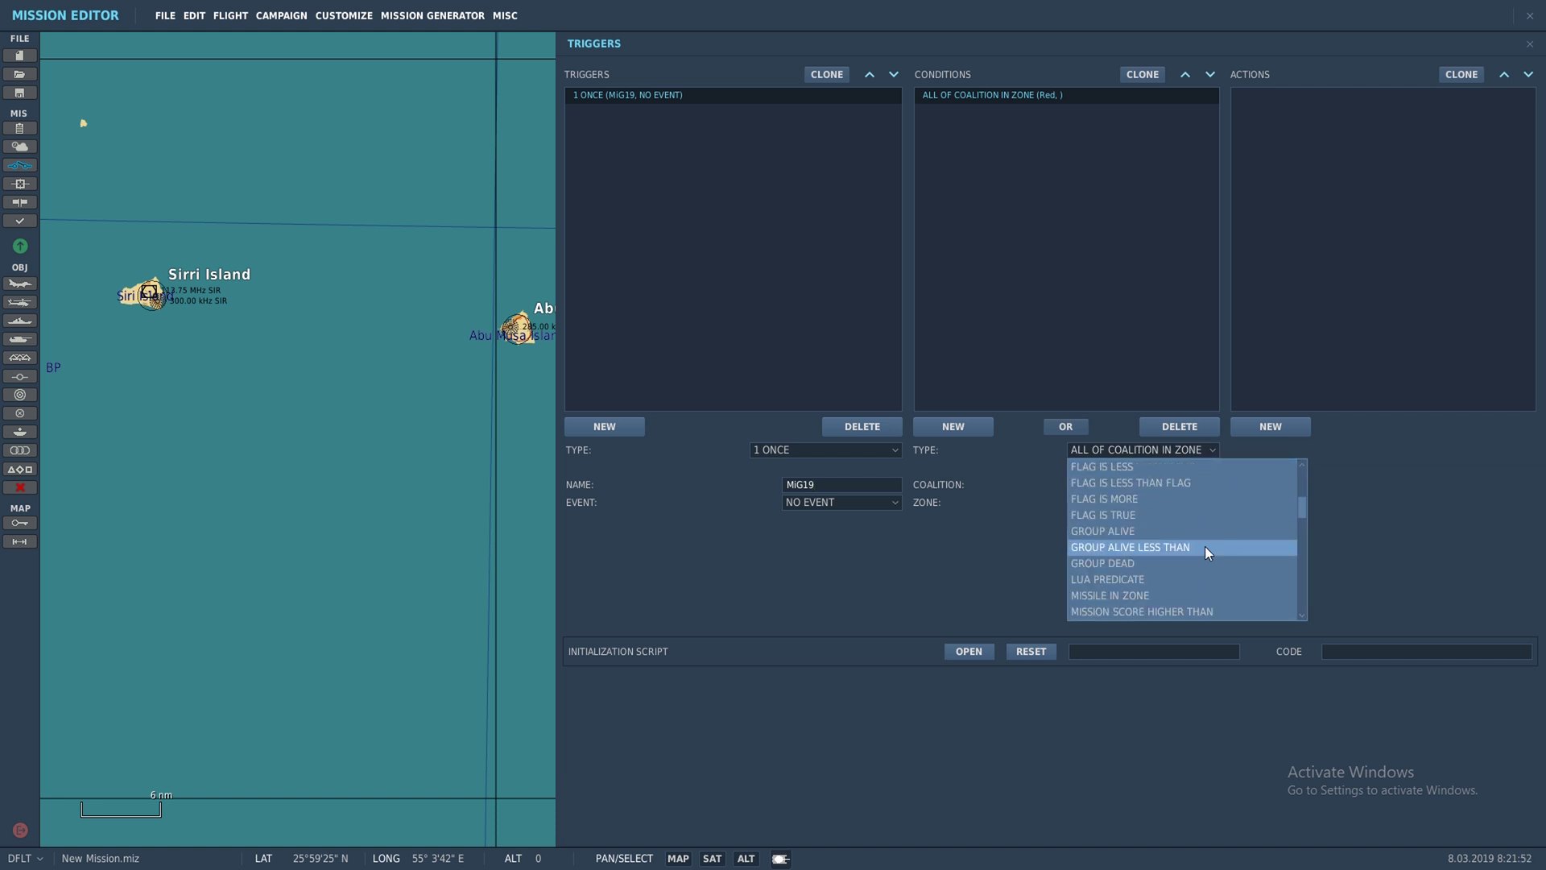
click(1166, 562)
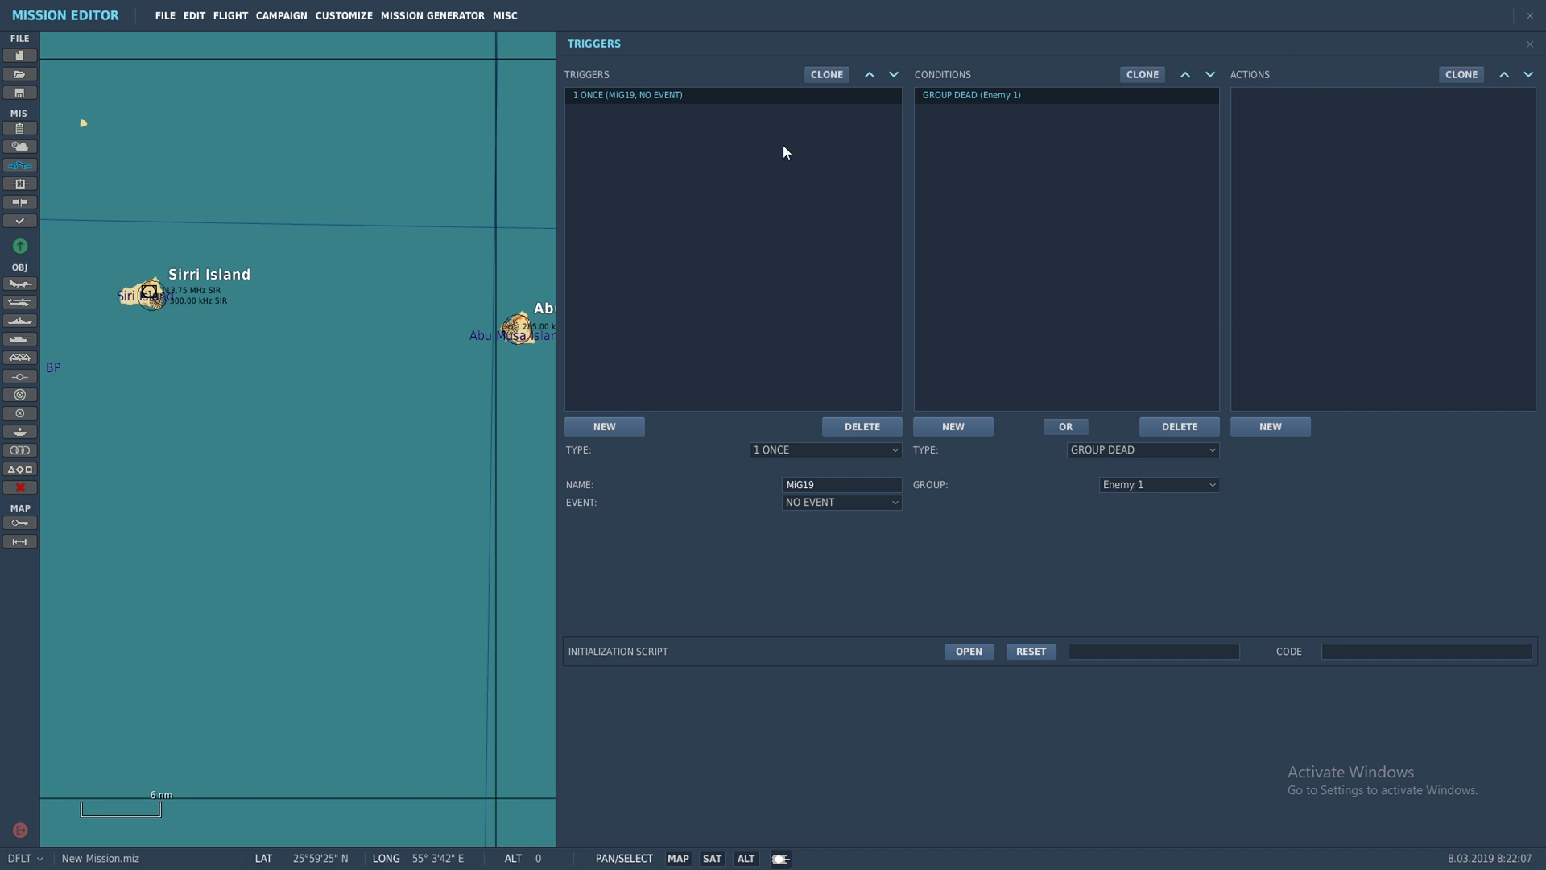
Add a GROUP ACTIVATE action for Enemy 2 to the MiG19 trigger.
click(1303, 427)
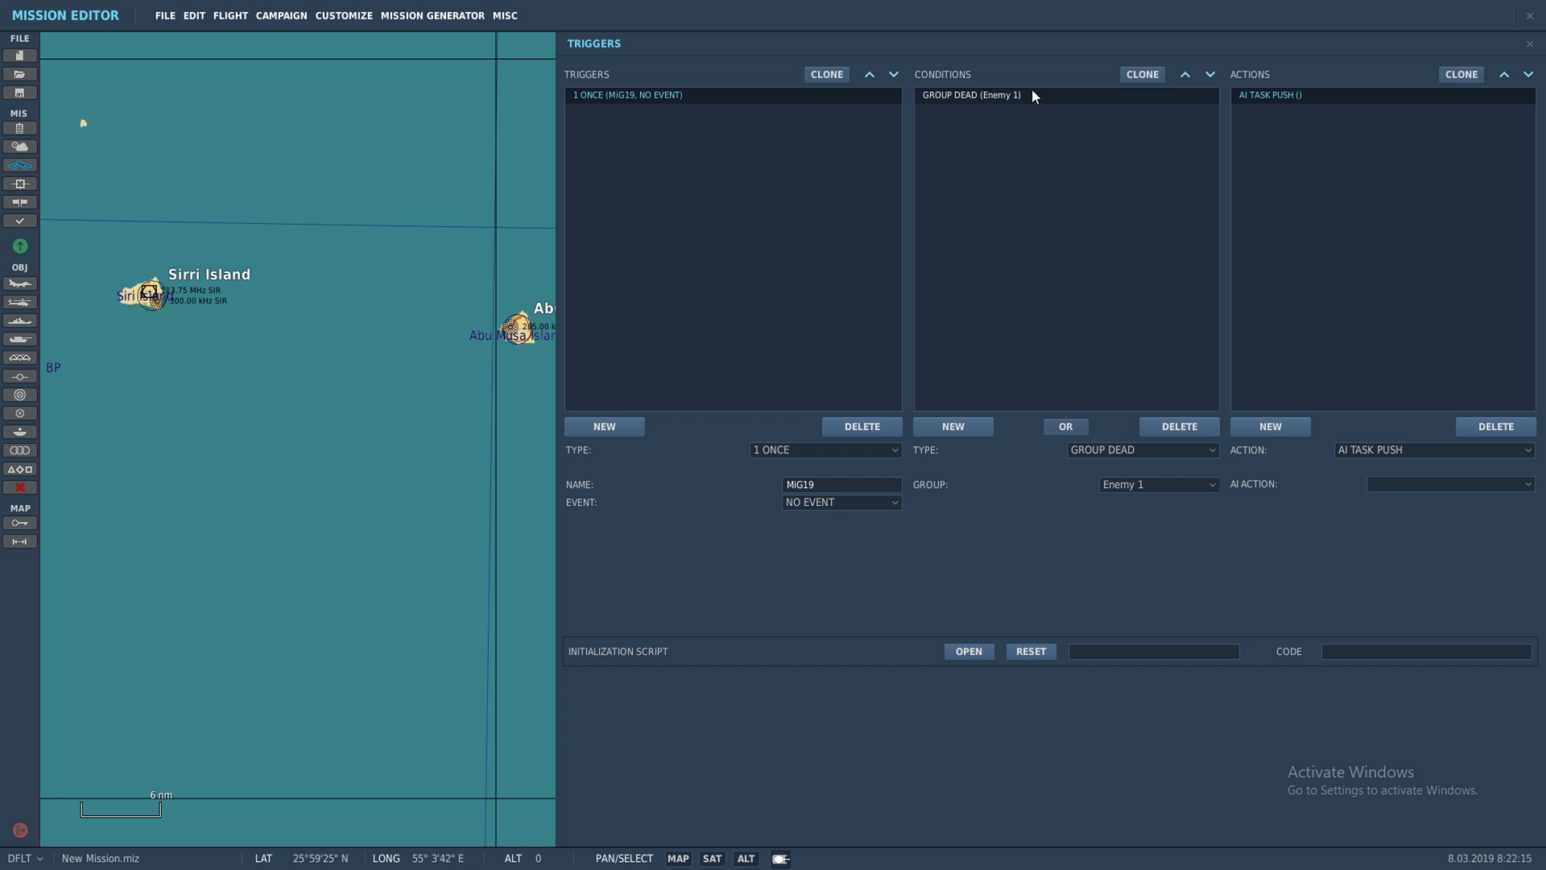
click(1390, 449)
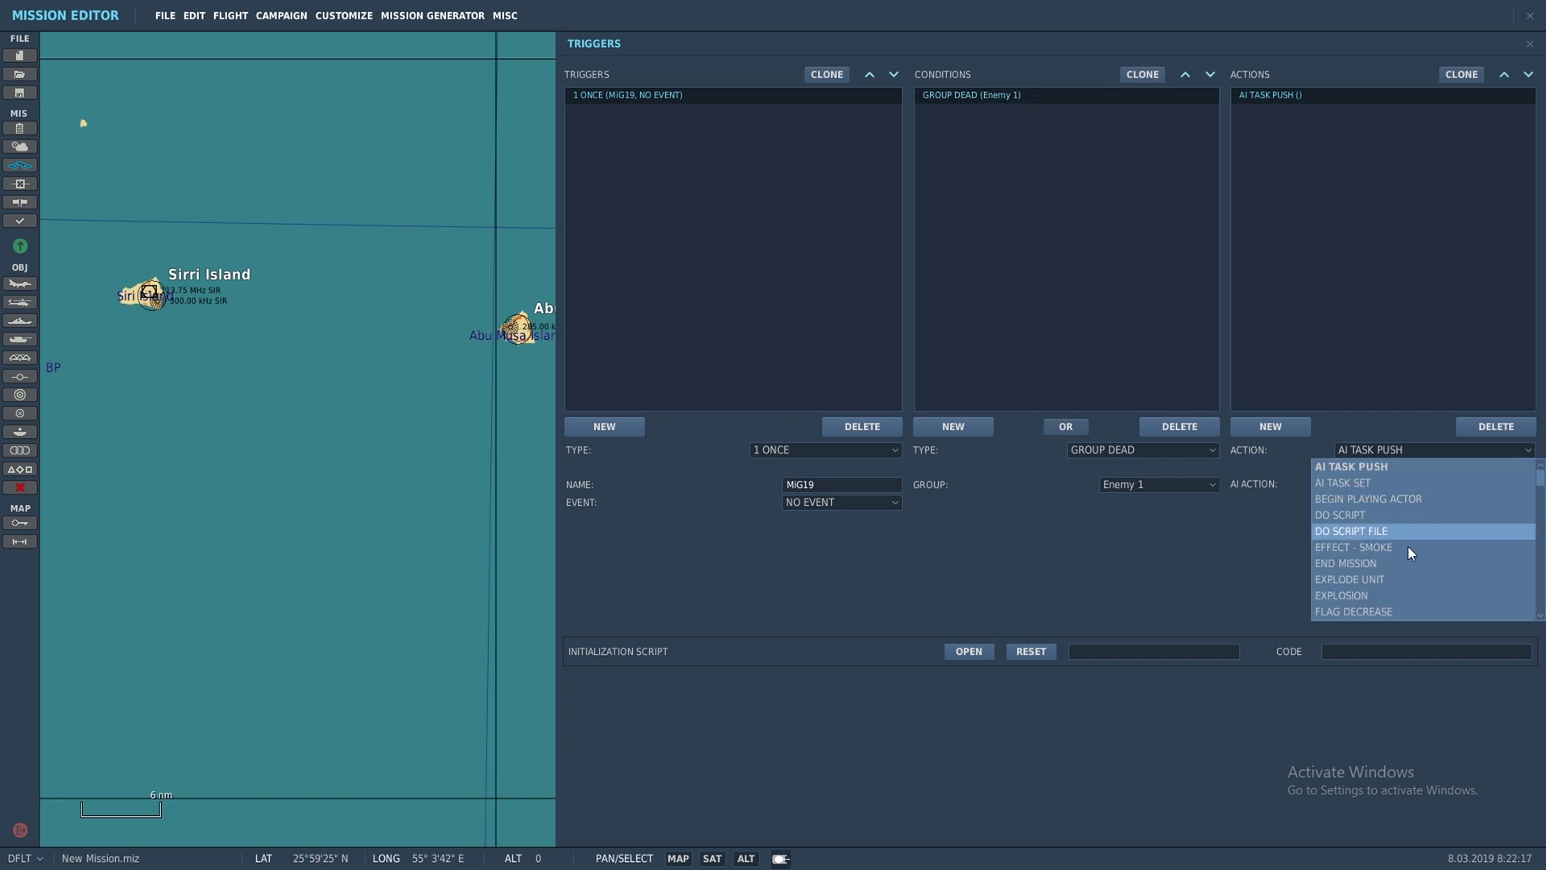
scroll(1407, 559, down, 3)
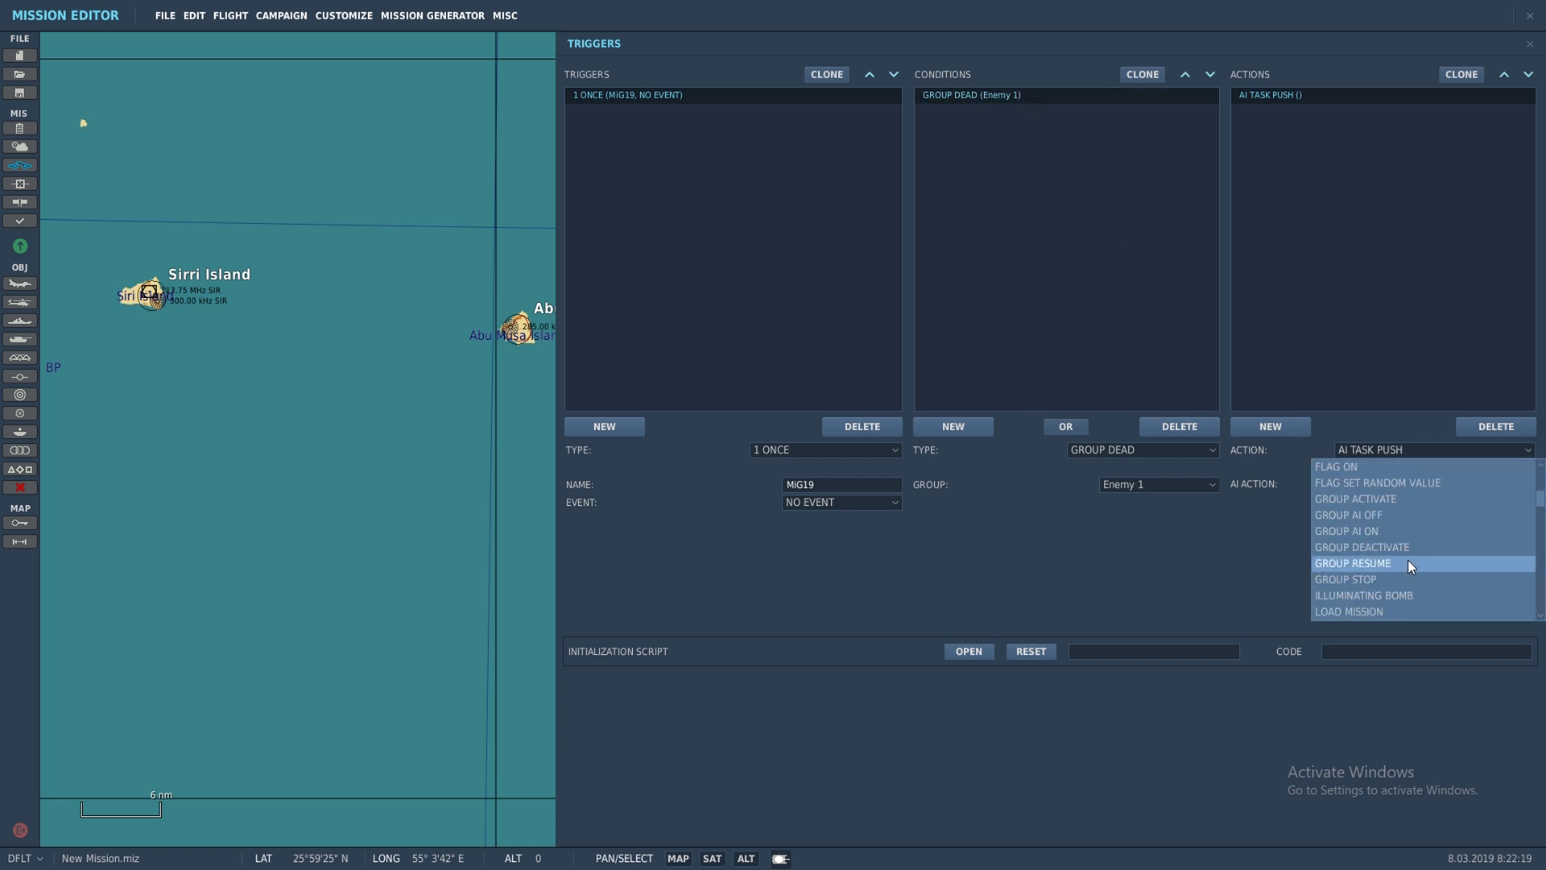
click(1391, 497)
click(1419, 481)
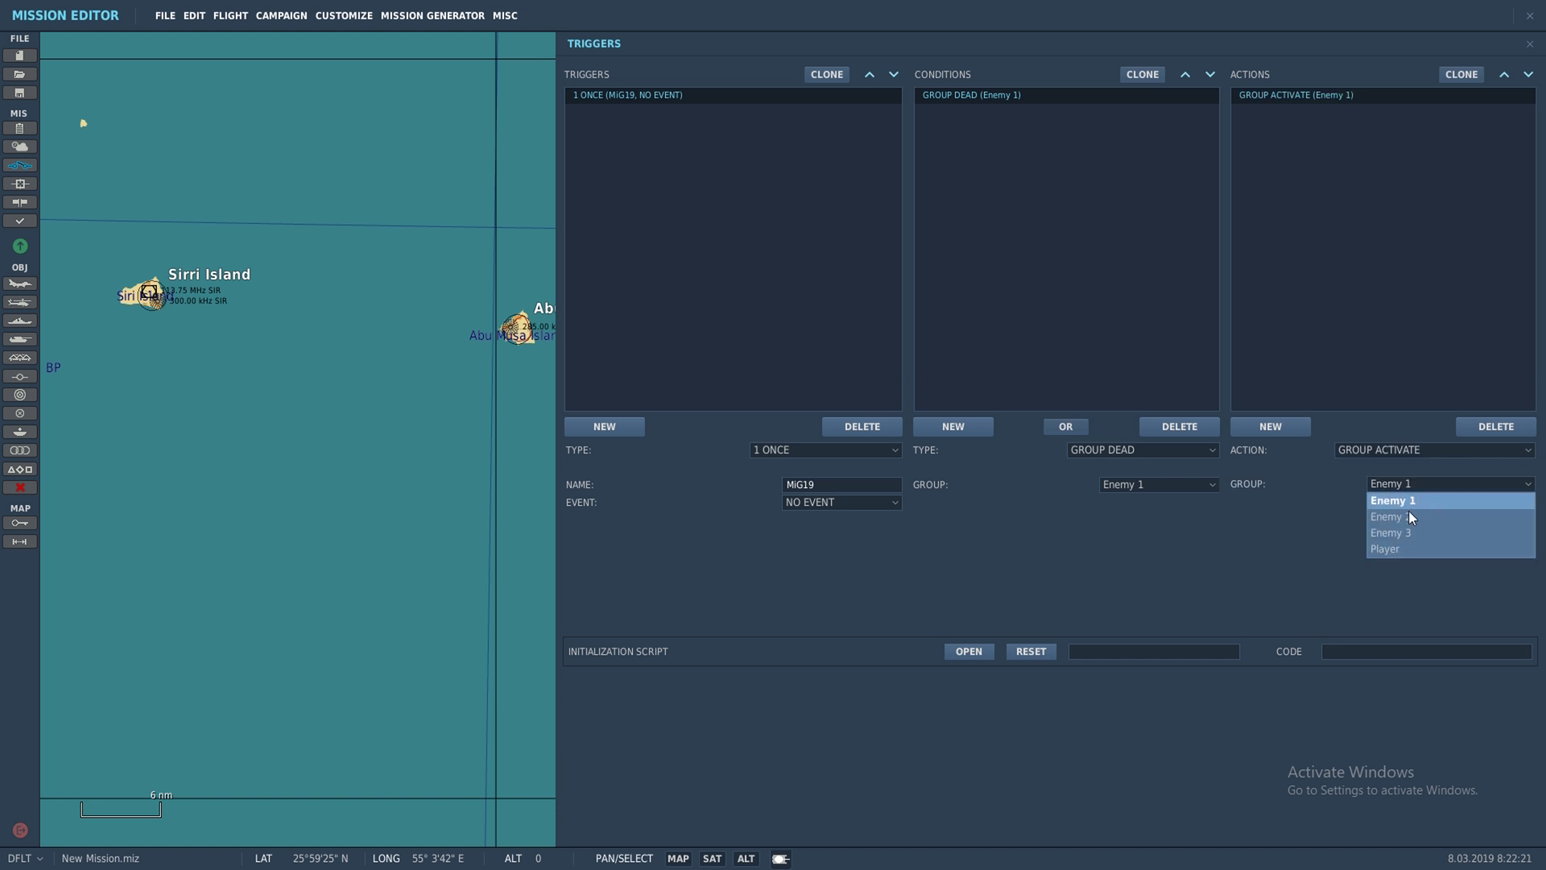
click(1410, 517)
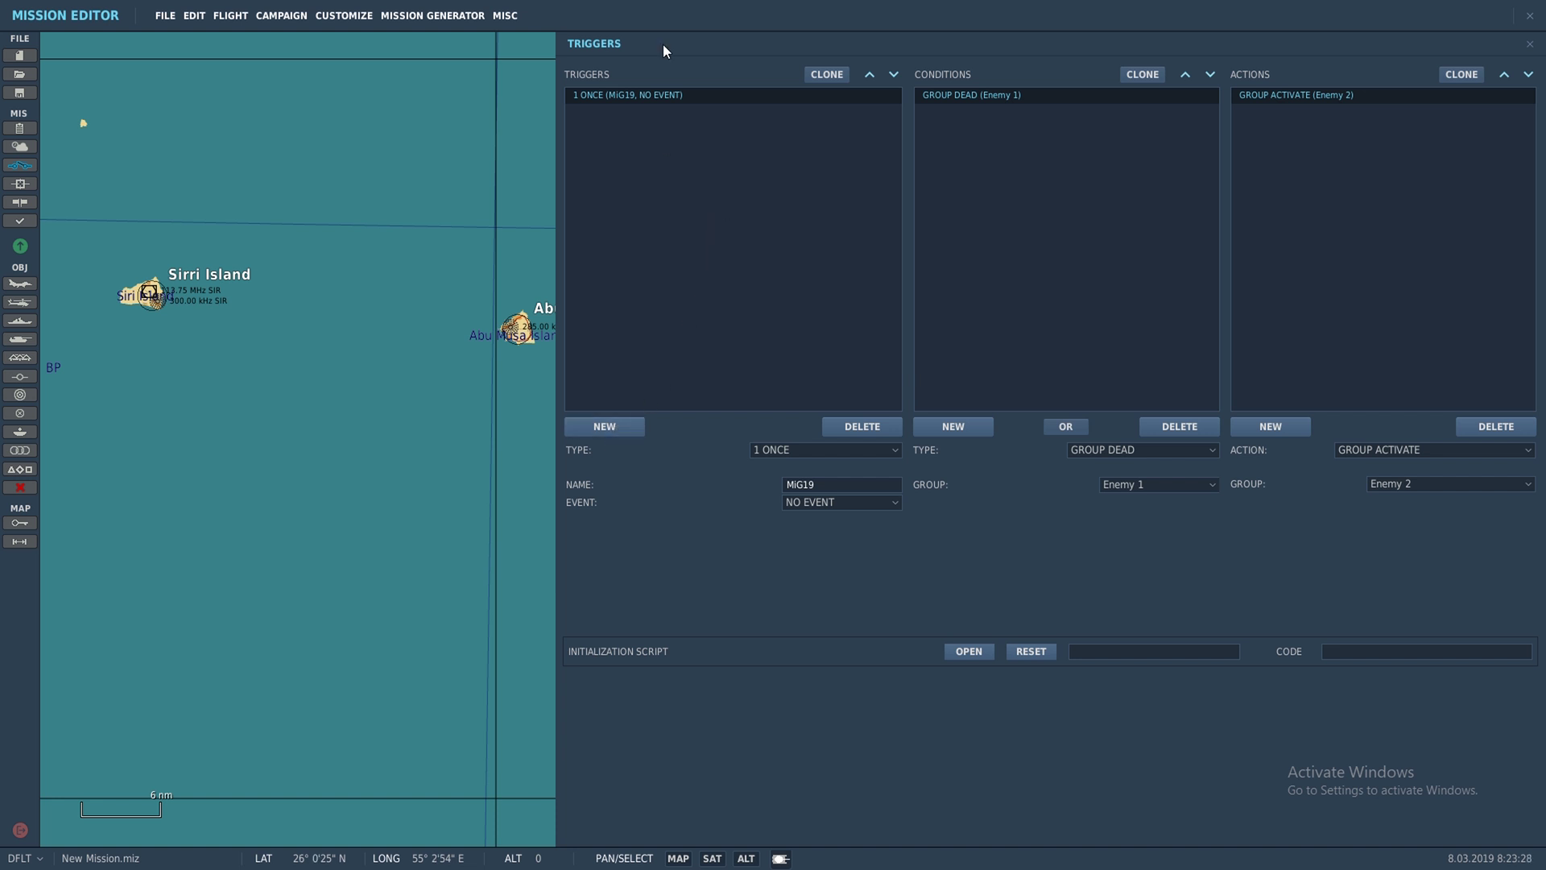
Create a second 1 ONCE trigger and name it MiG29.
click(611, 426)
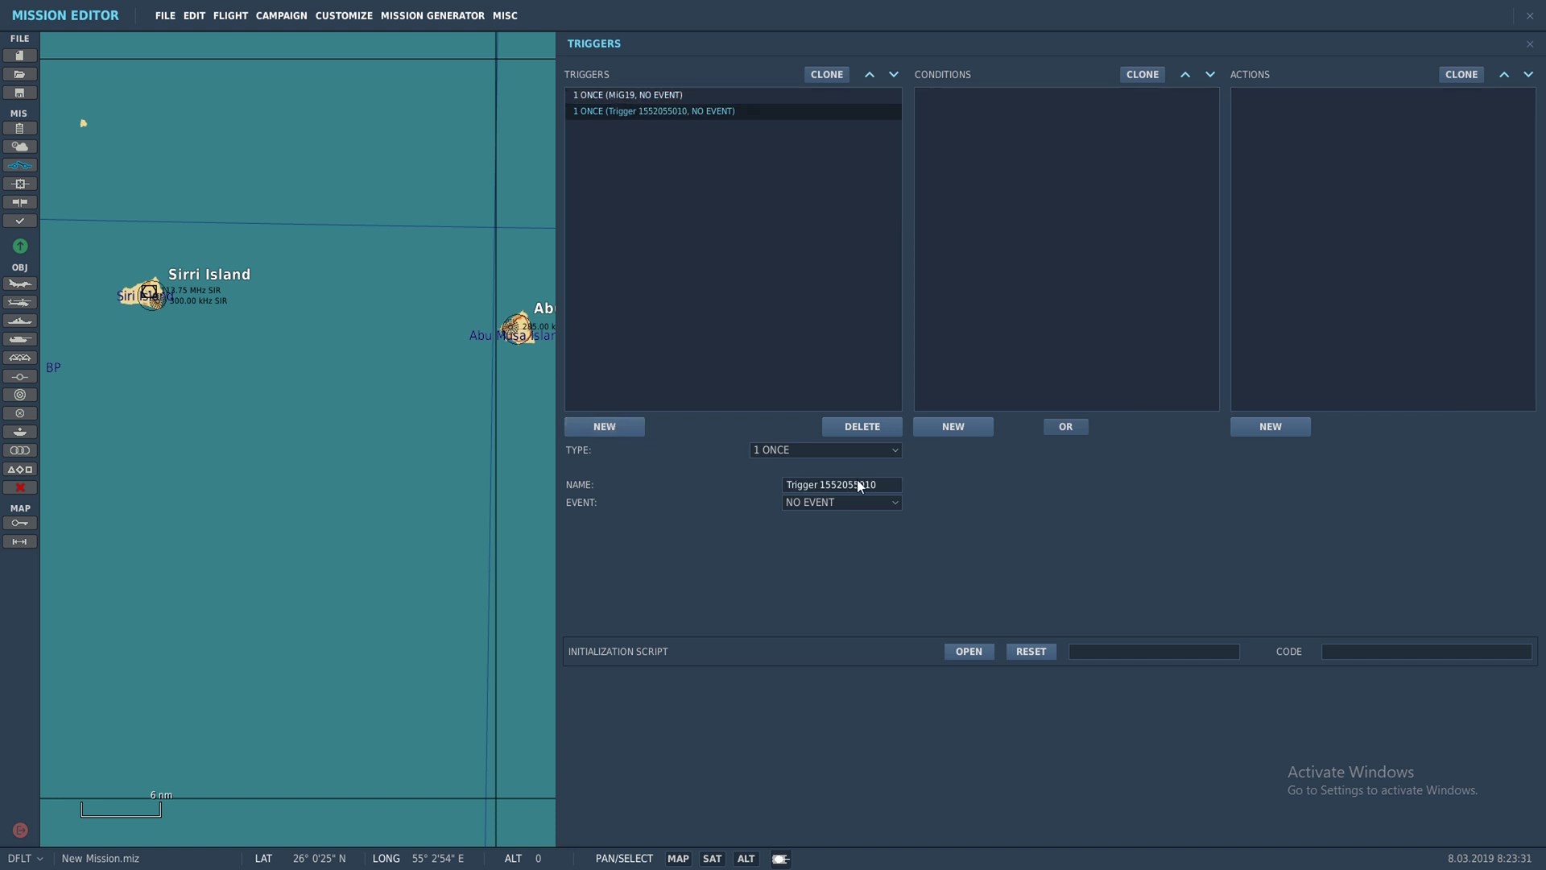
drag(889, 485, 750, 480)
click(880, 484)
text(MiG29)
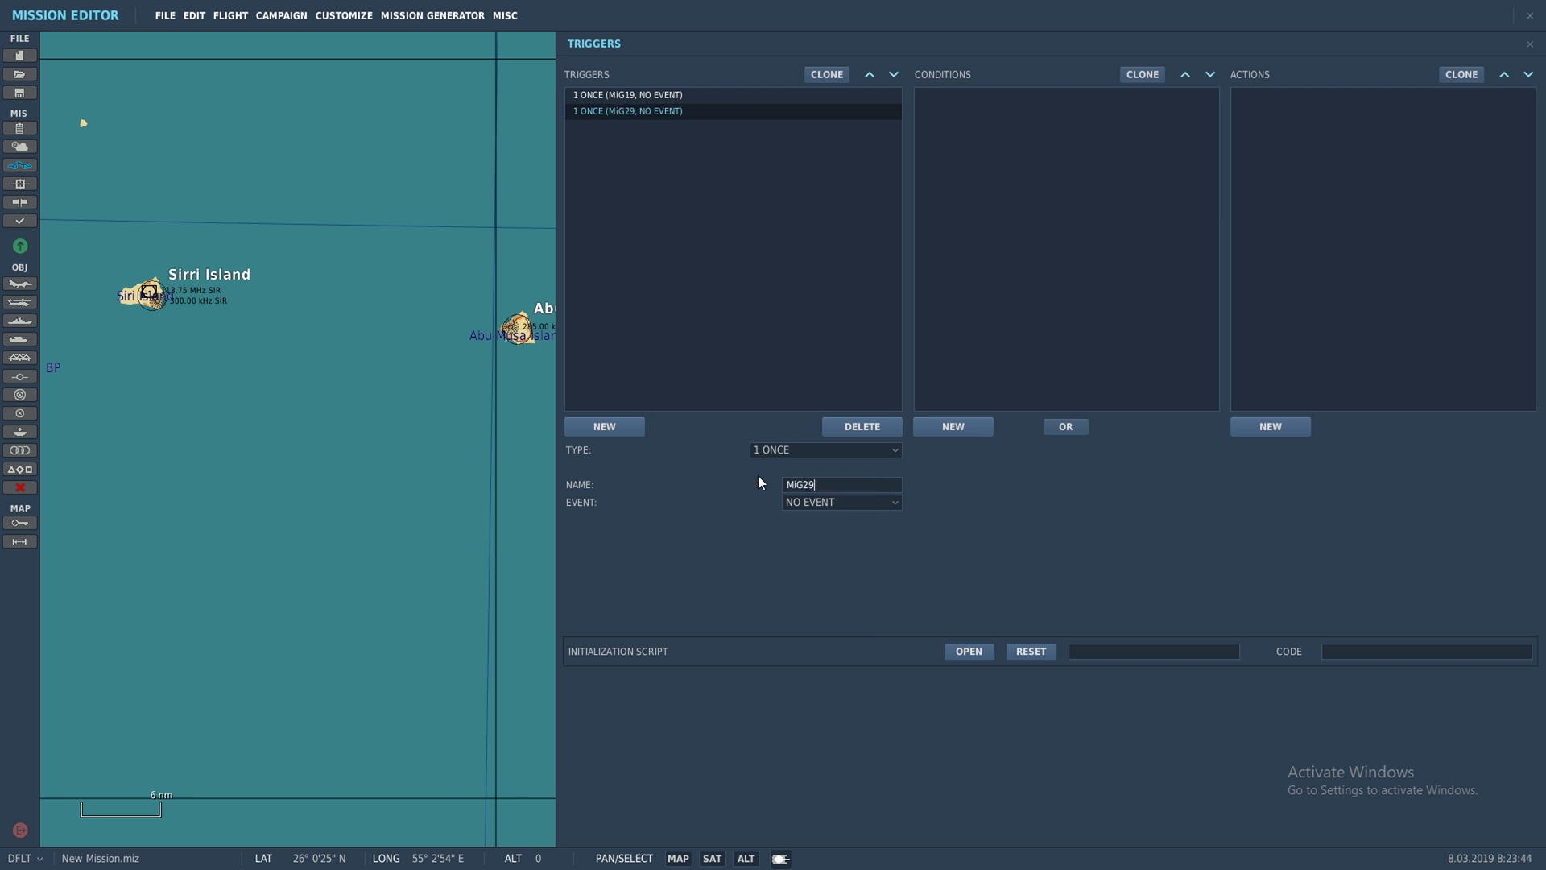
Add a GROUP DEAD condition for Enemy 2 to the MiG29 trigger.
click(958, 426)
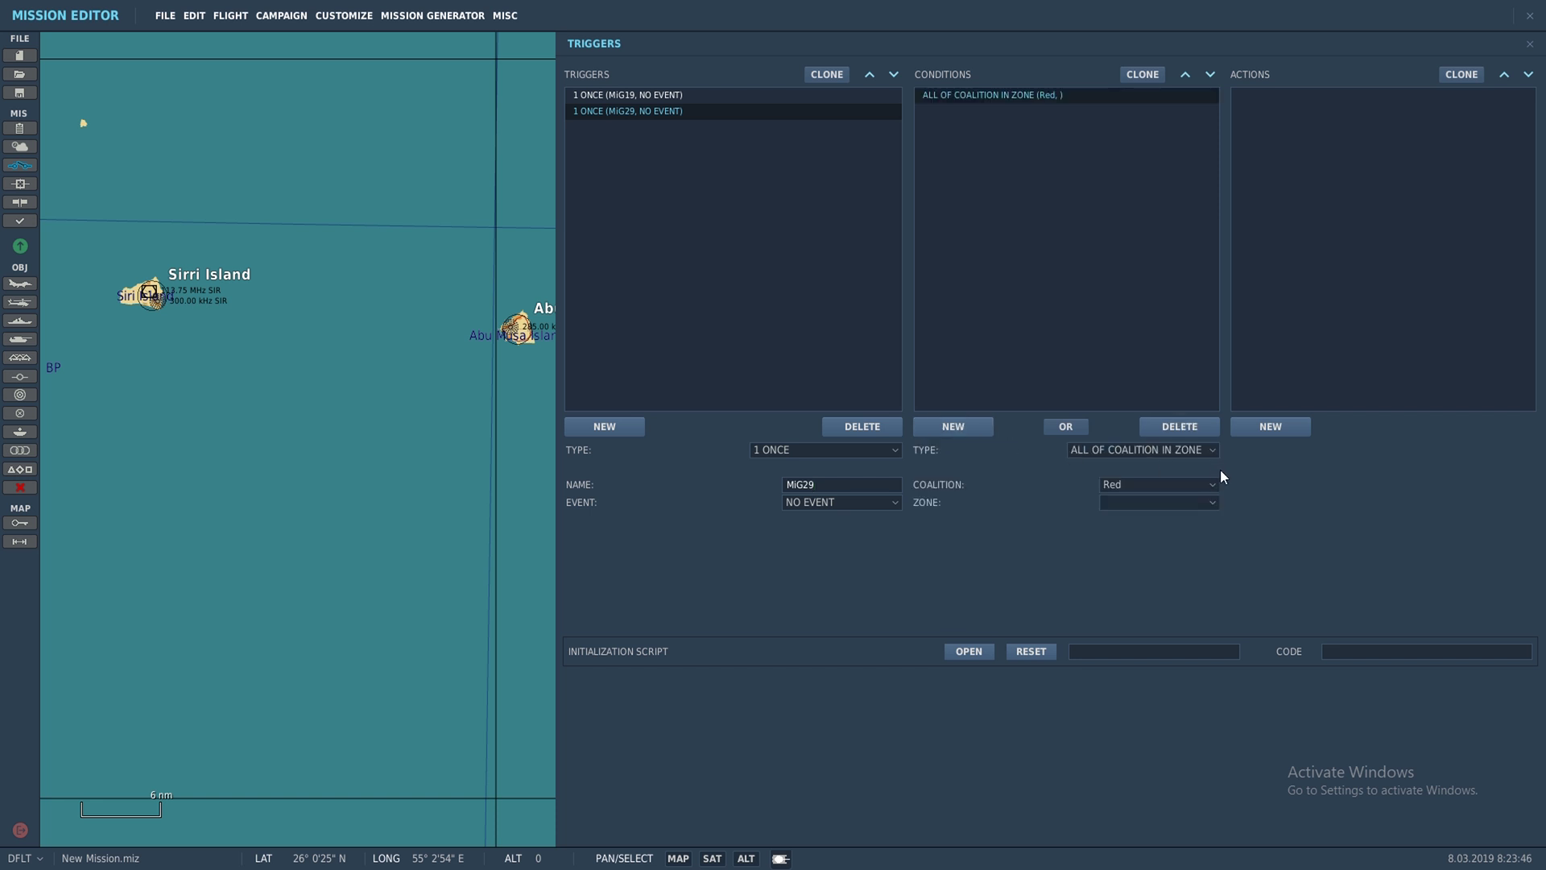
click(1210, 451)
scroll(1191, 558, down, 1)
scroll(1191, 559, down, 3)
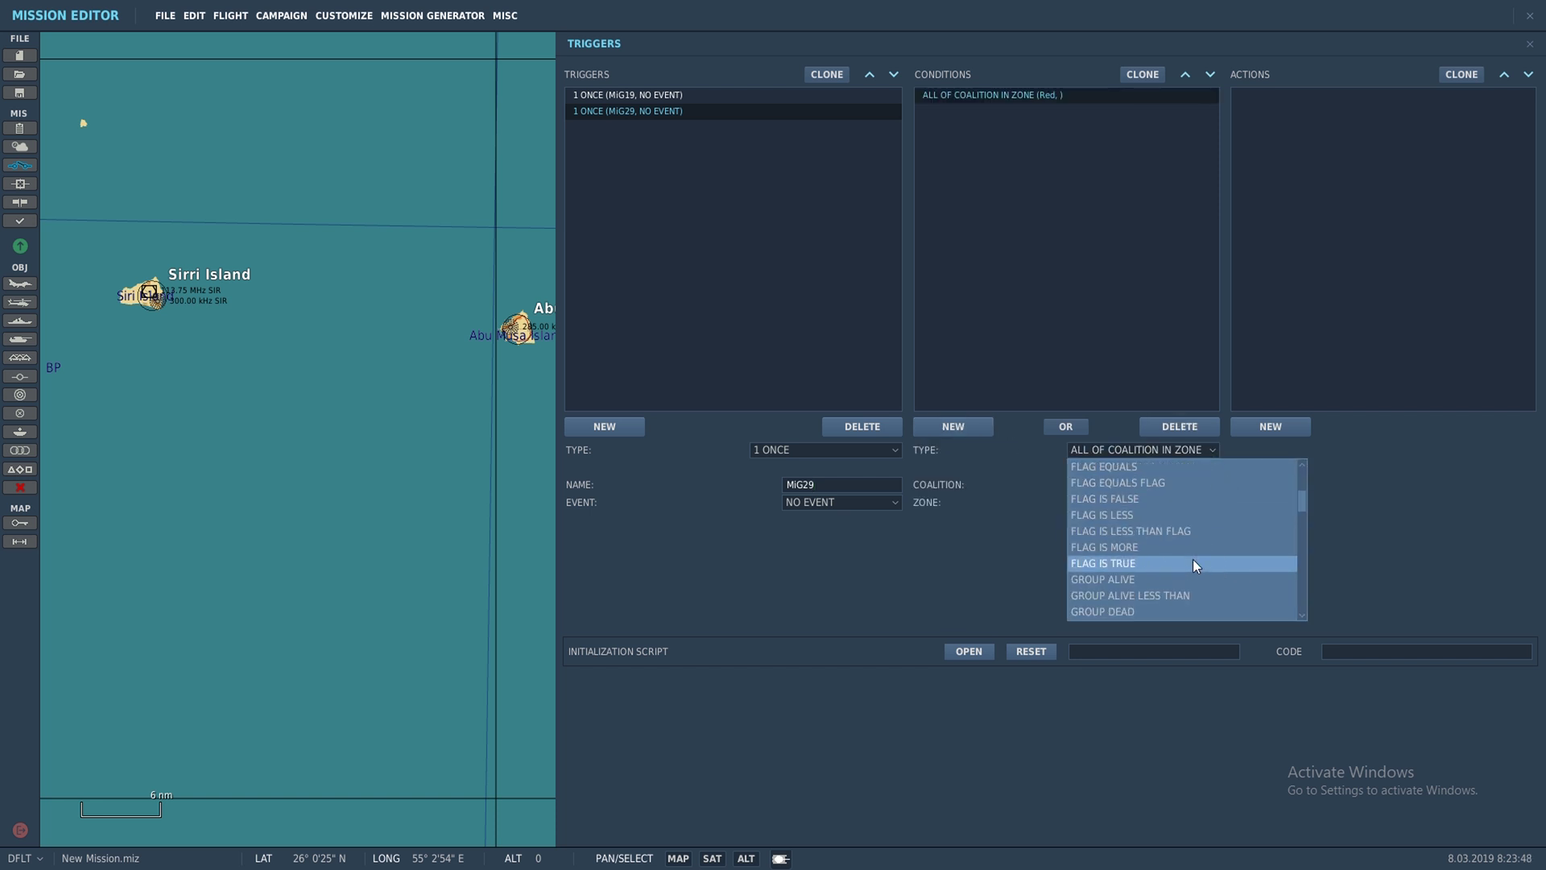
click(1157, 613)
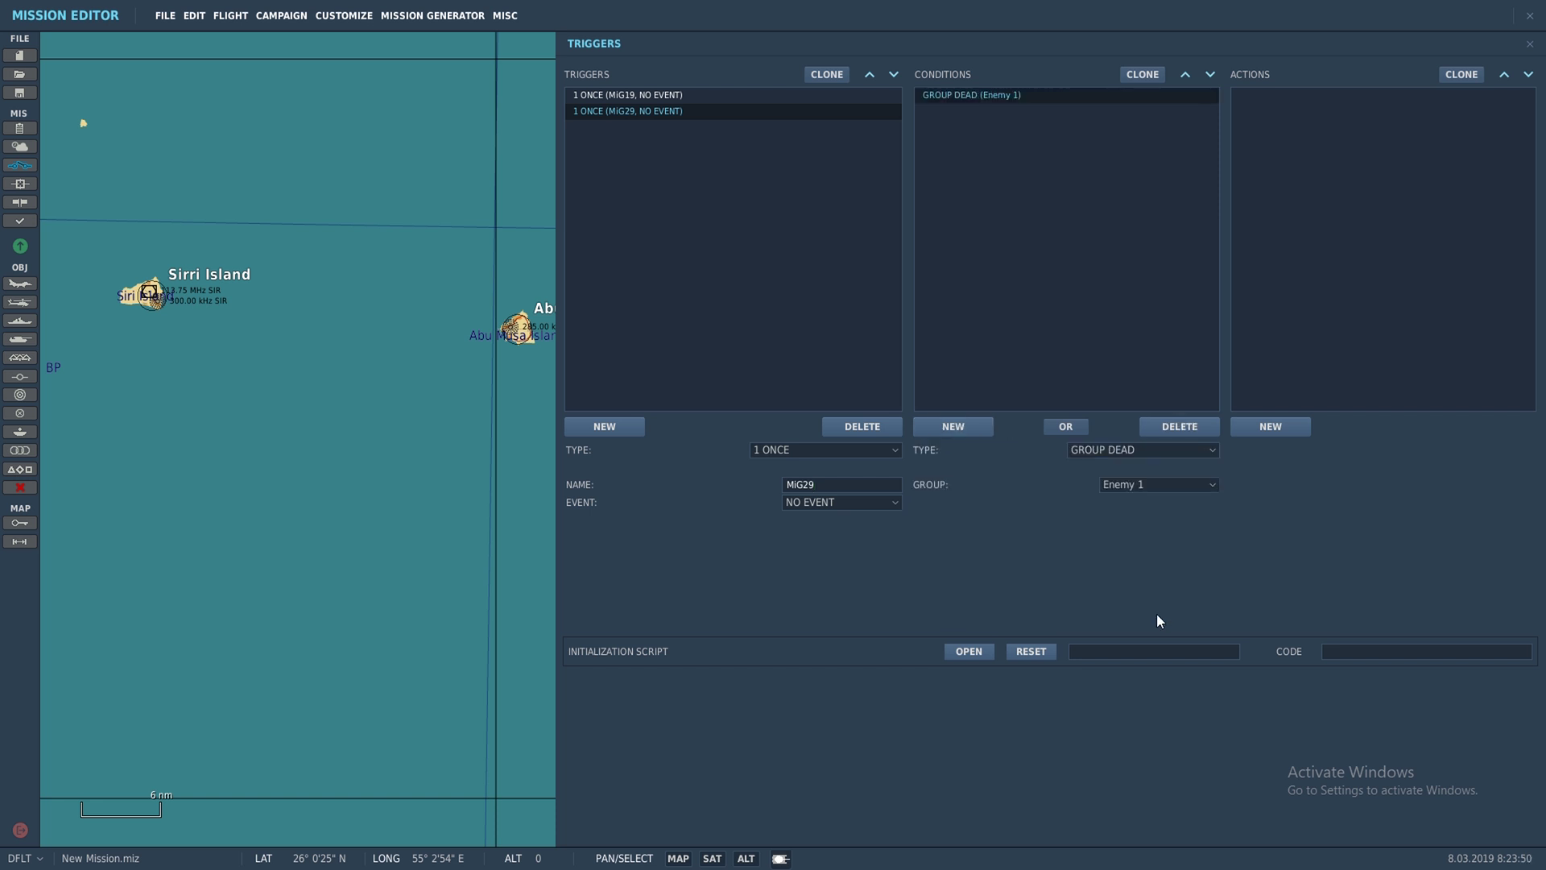
click(1161, 482)
click(1152, 517)
Add a GROUP ACTIVATE action for Enemy 3 to the MiG29 trigger.
click(1280, 428)
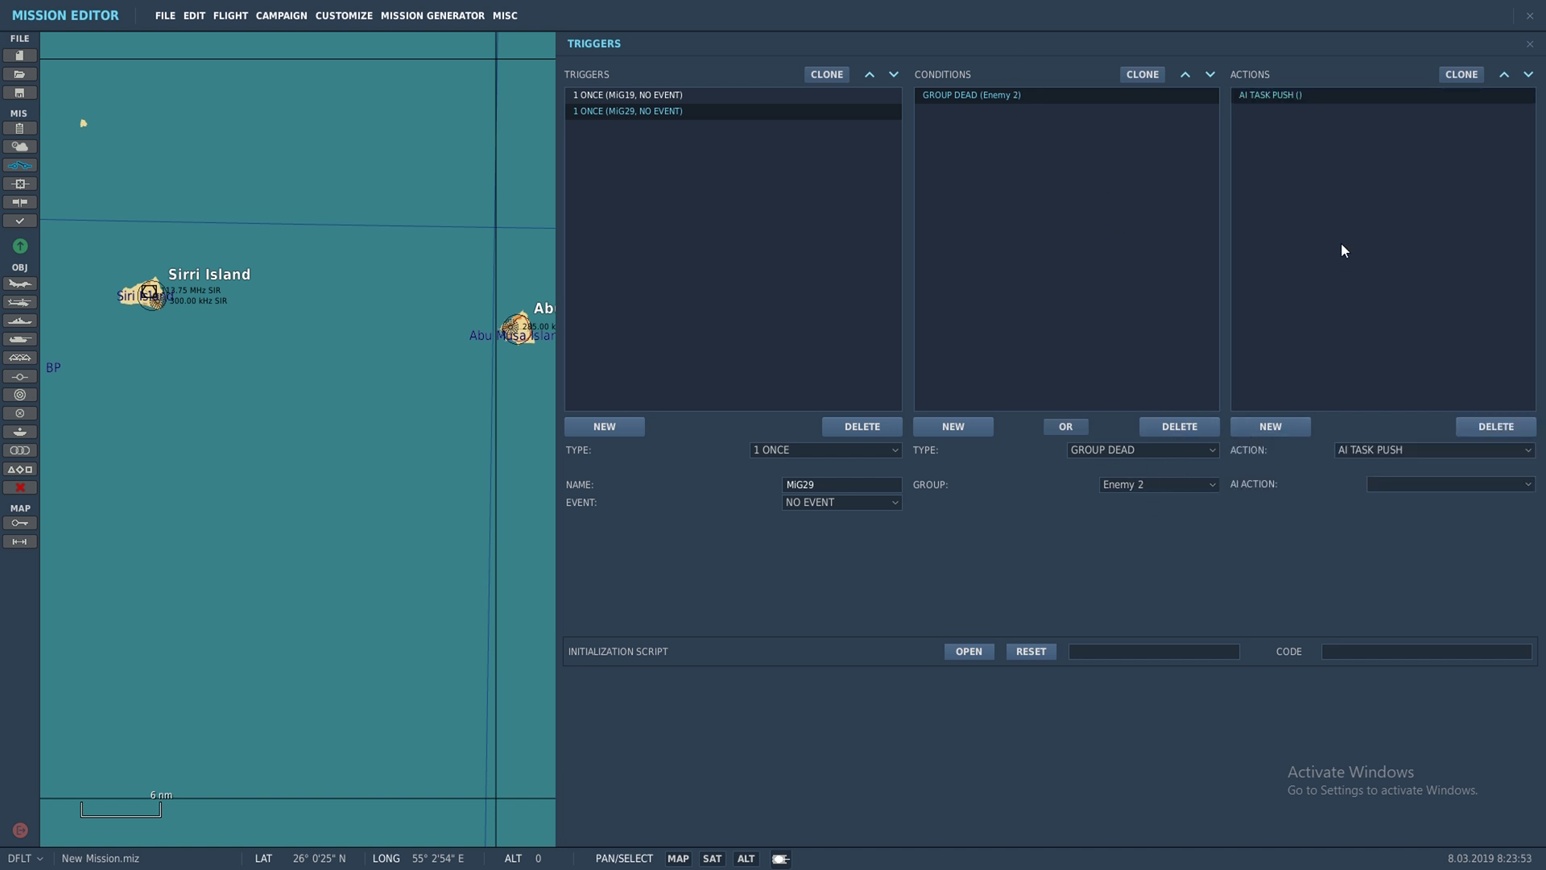
click(1478, 450)
scroll(1430, 541, down, 3)
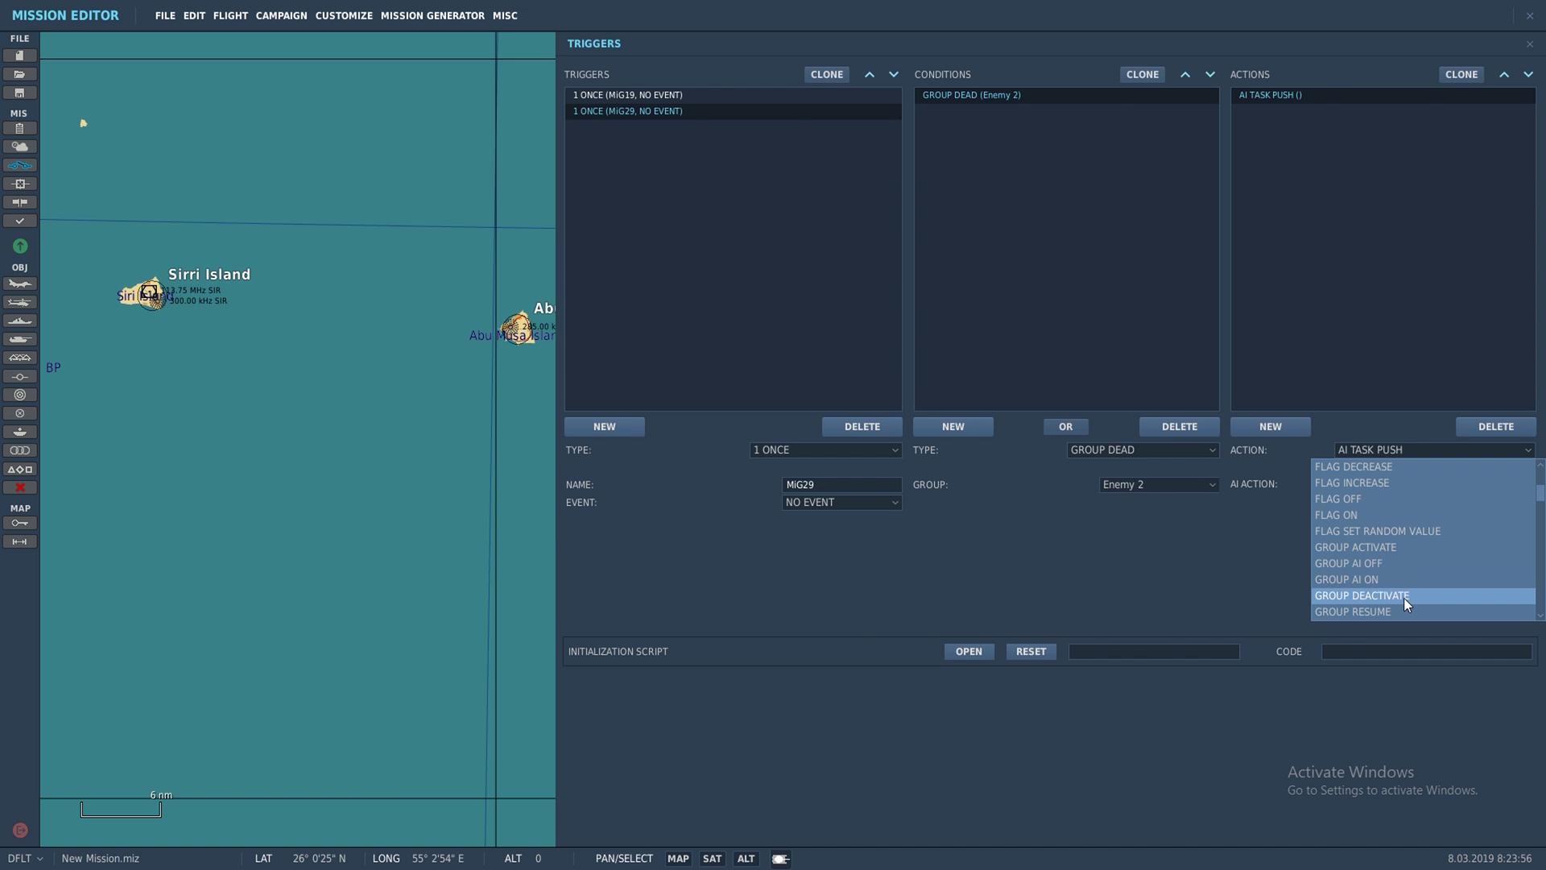
click(1398, 546)
click(1405, 483)
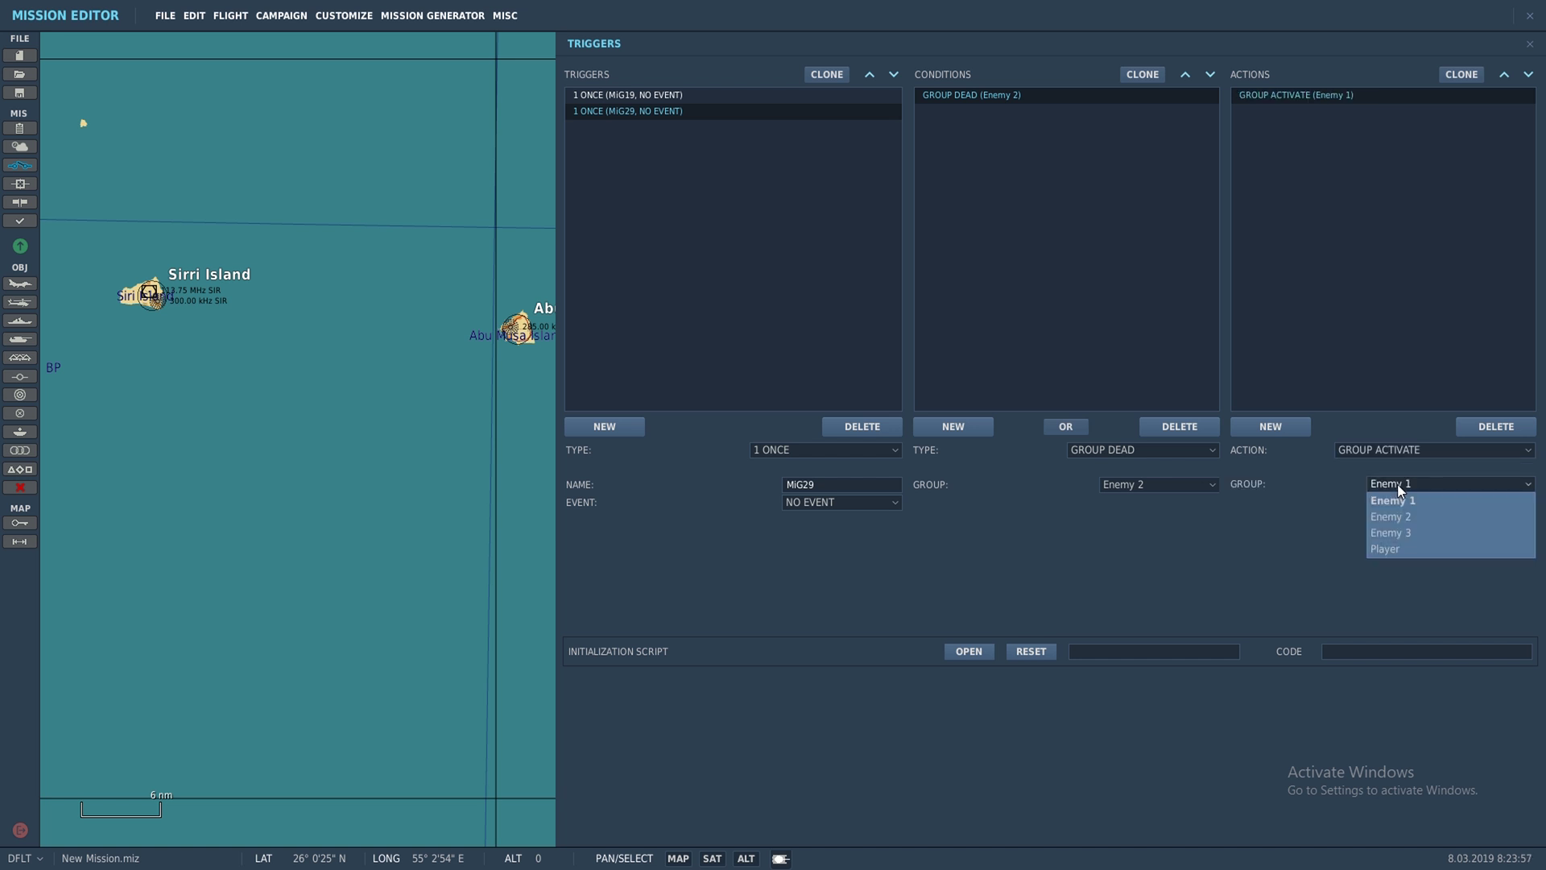
click(1403, 531)
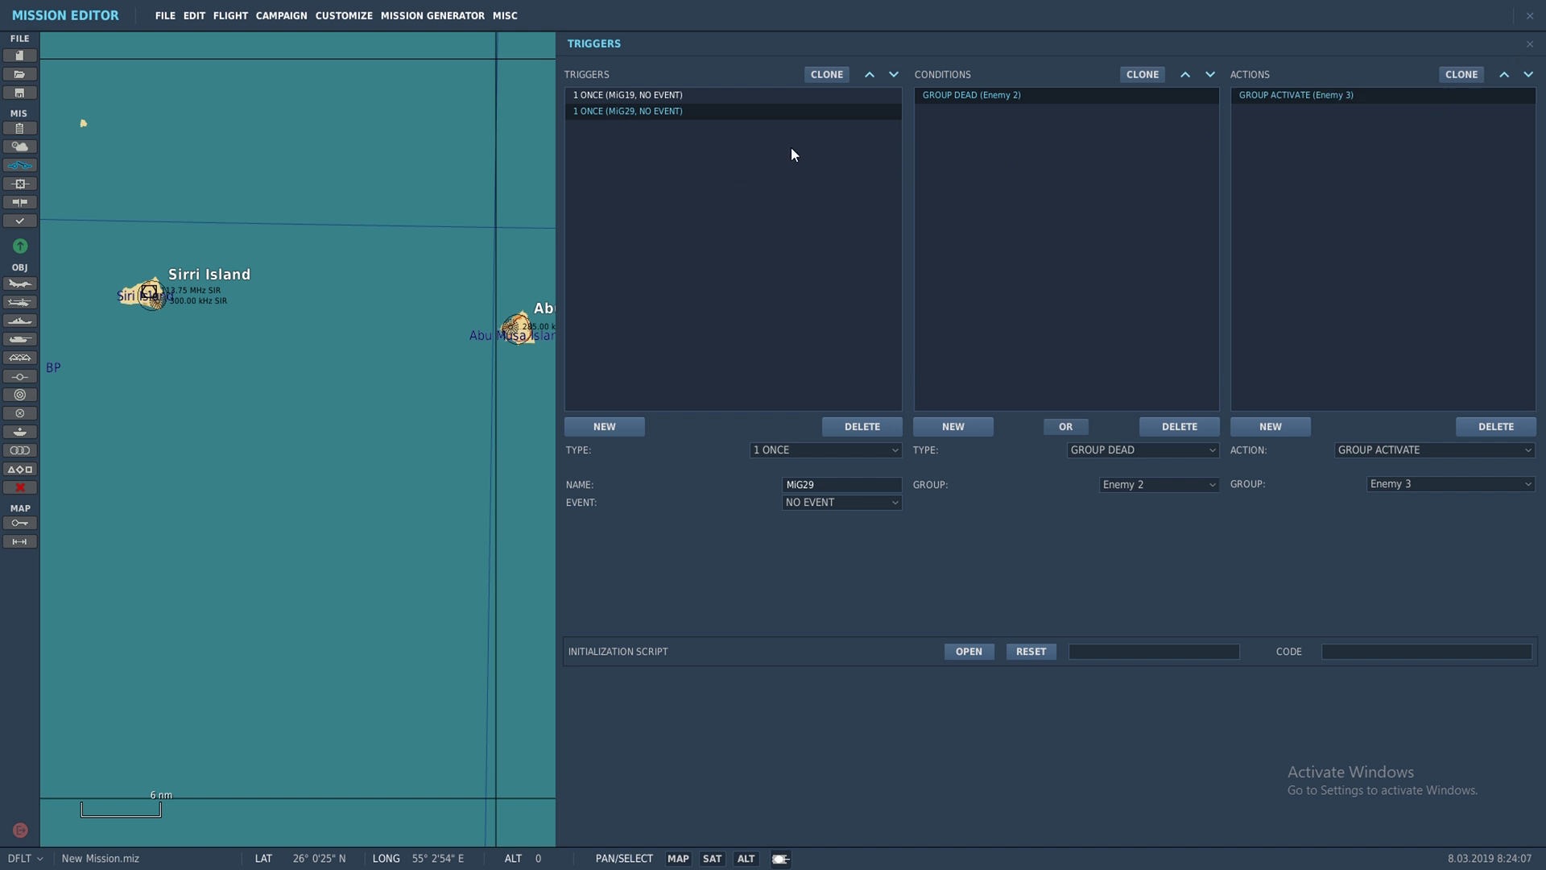
Create a third 1 ONCE trigger and name it Win.
click(604, 426)
drag(873, 483, 714, 483)
text(Win)
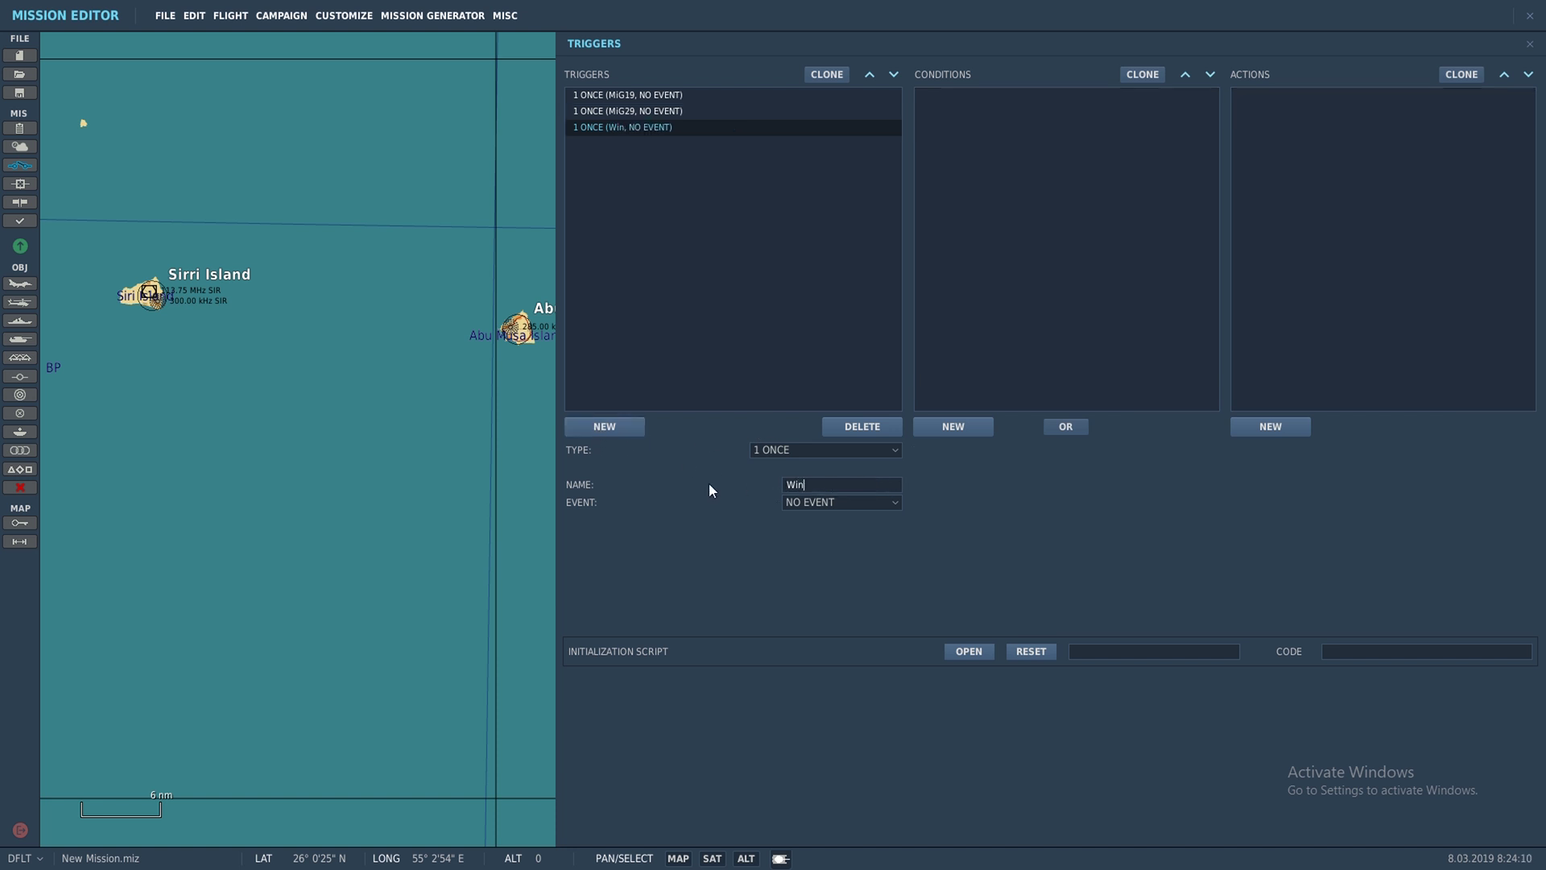
Add a GROUP DEAD condition for Enemy 3 to the Win trigger.
click(963, 422)
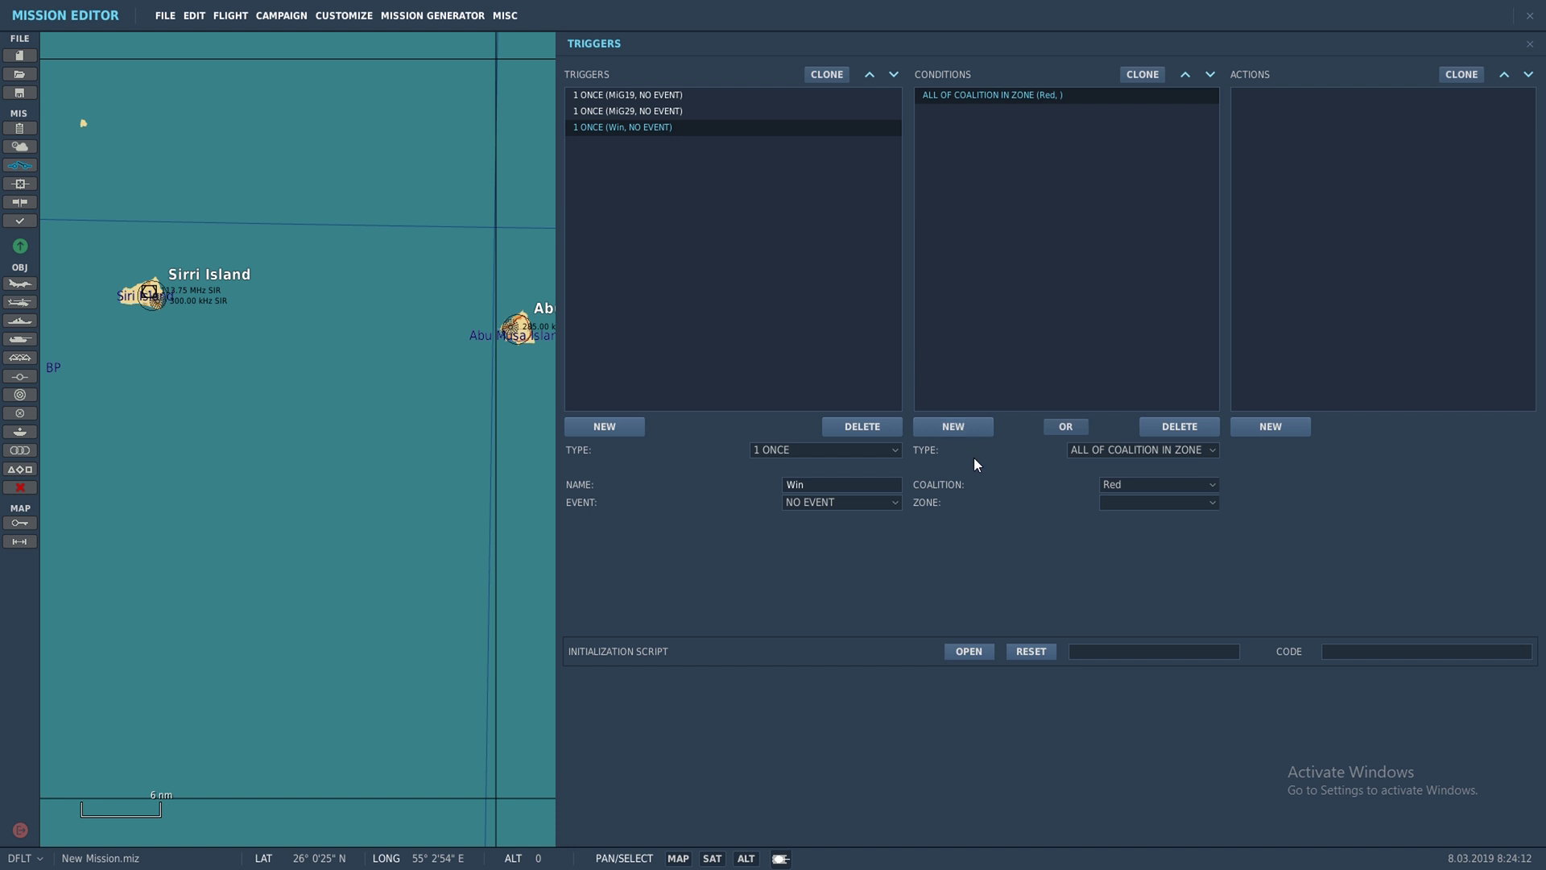
click(1209, 450)
scroll(1211, 549, down, 4)
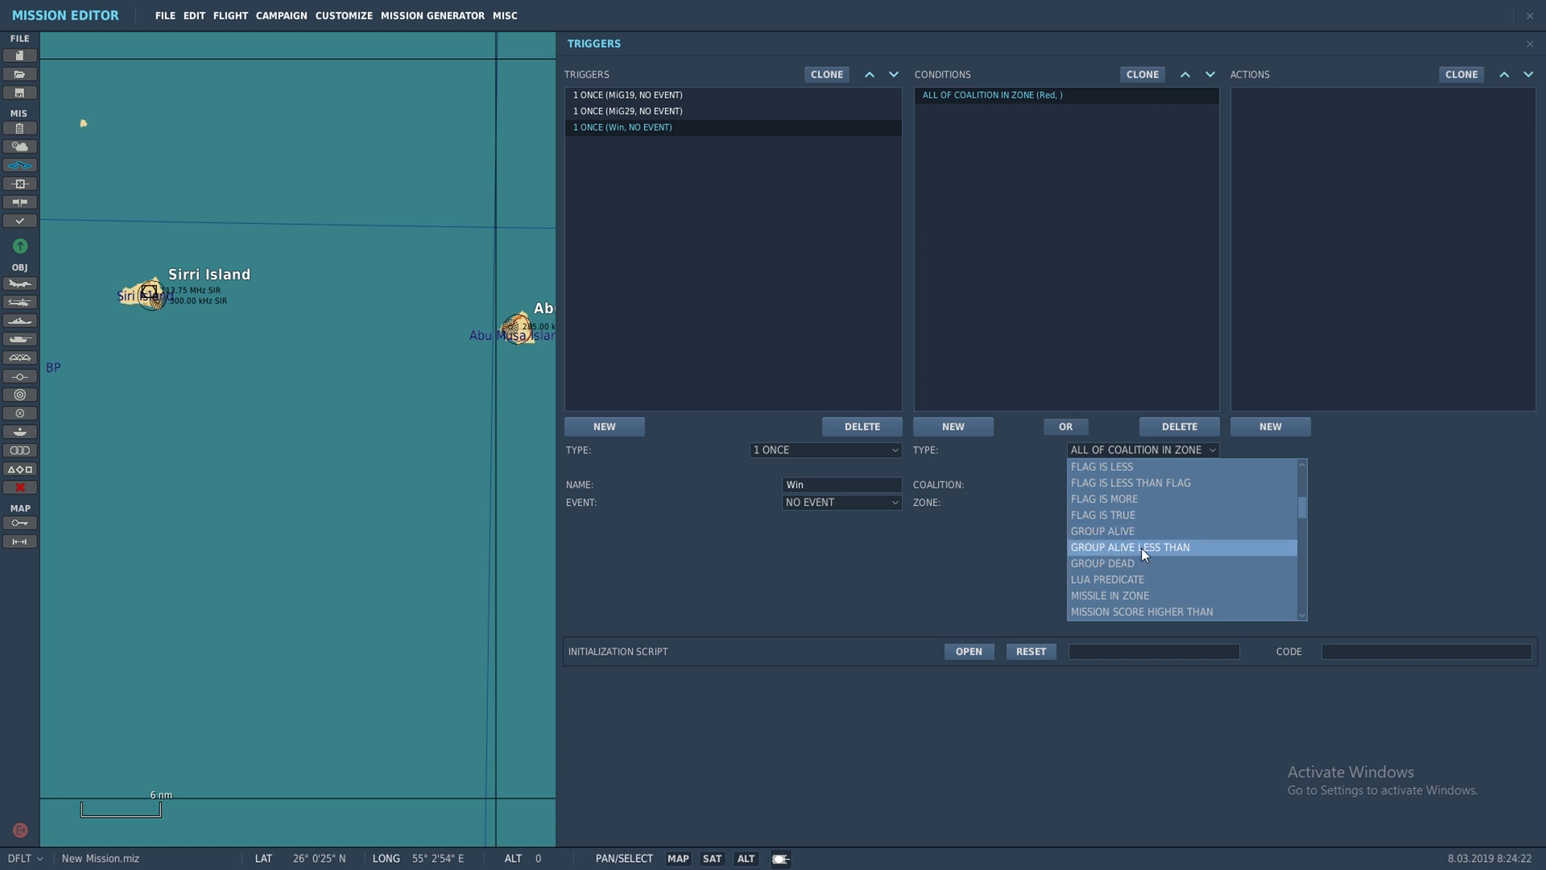
click(1119, 561)
click(1159, 487)
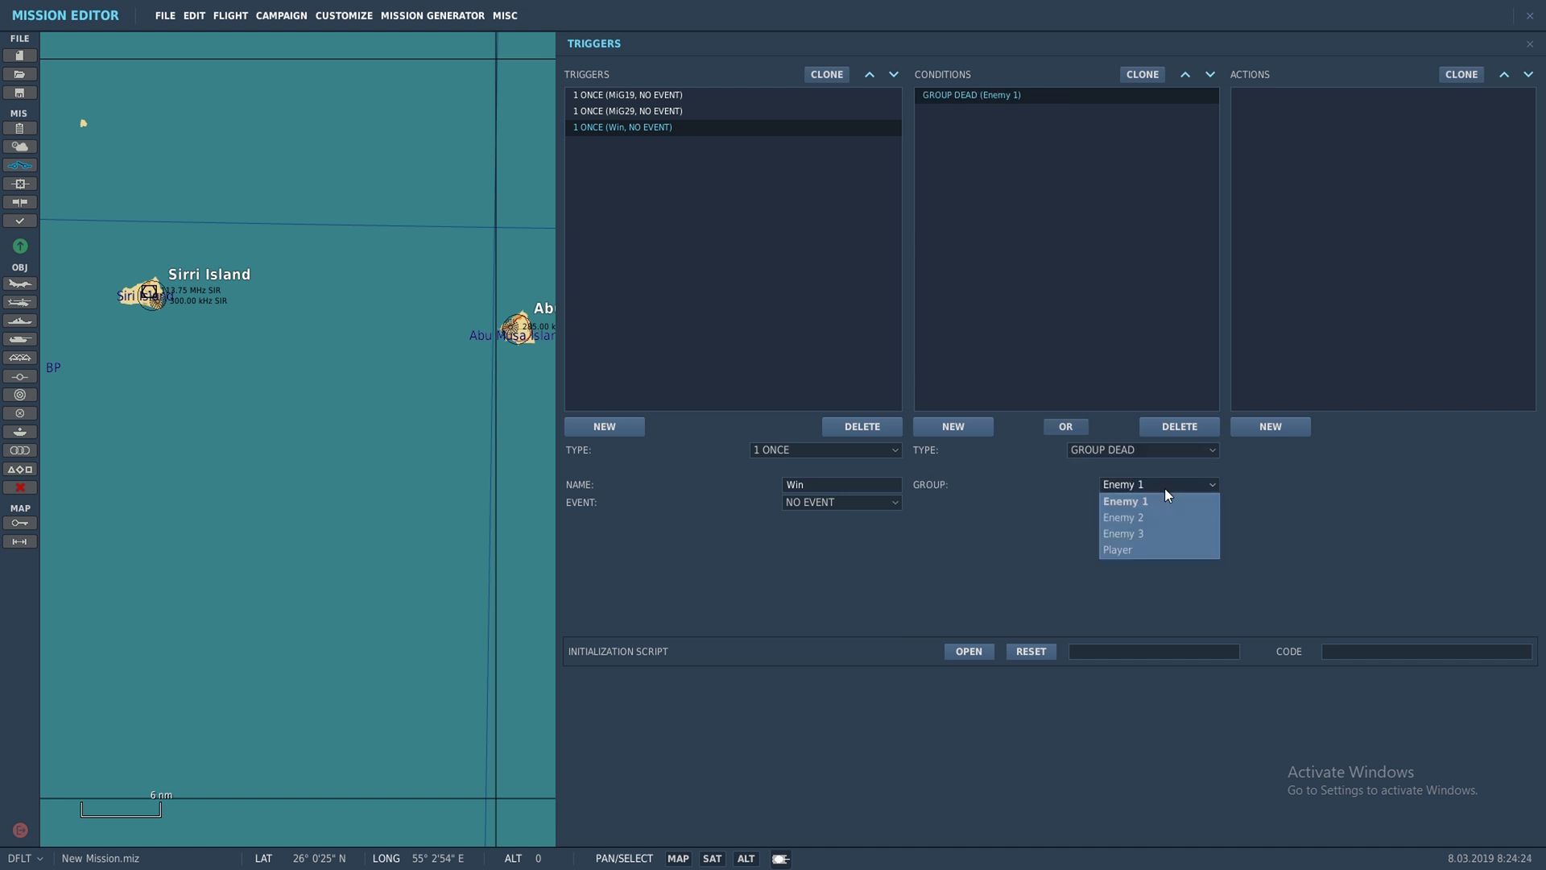
click(1155, 534)
Add a 15-second MESSAGE TO ALL action to the Win trigger reading "YOU WIN! CONGRATULATIONS YOU CAN KILL "GOOD" AI PILOTS.".
click(1286, 427)
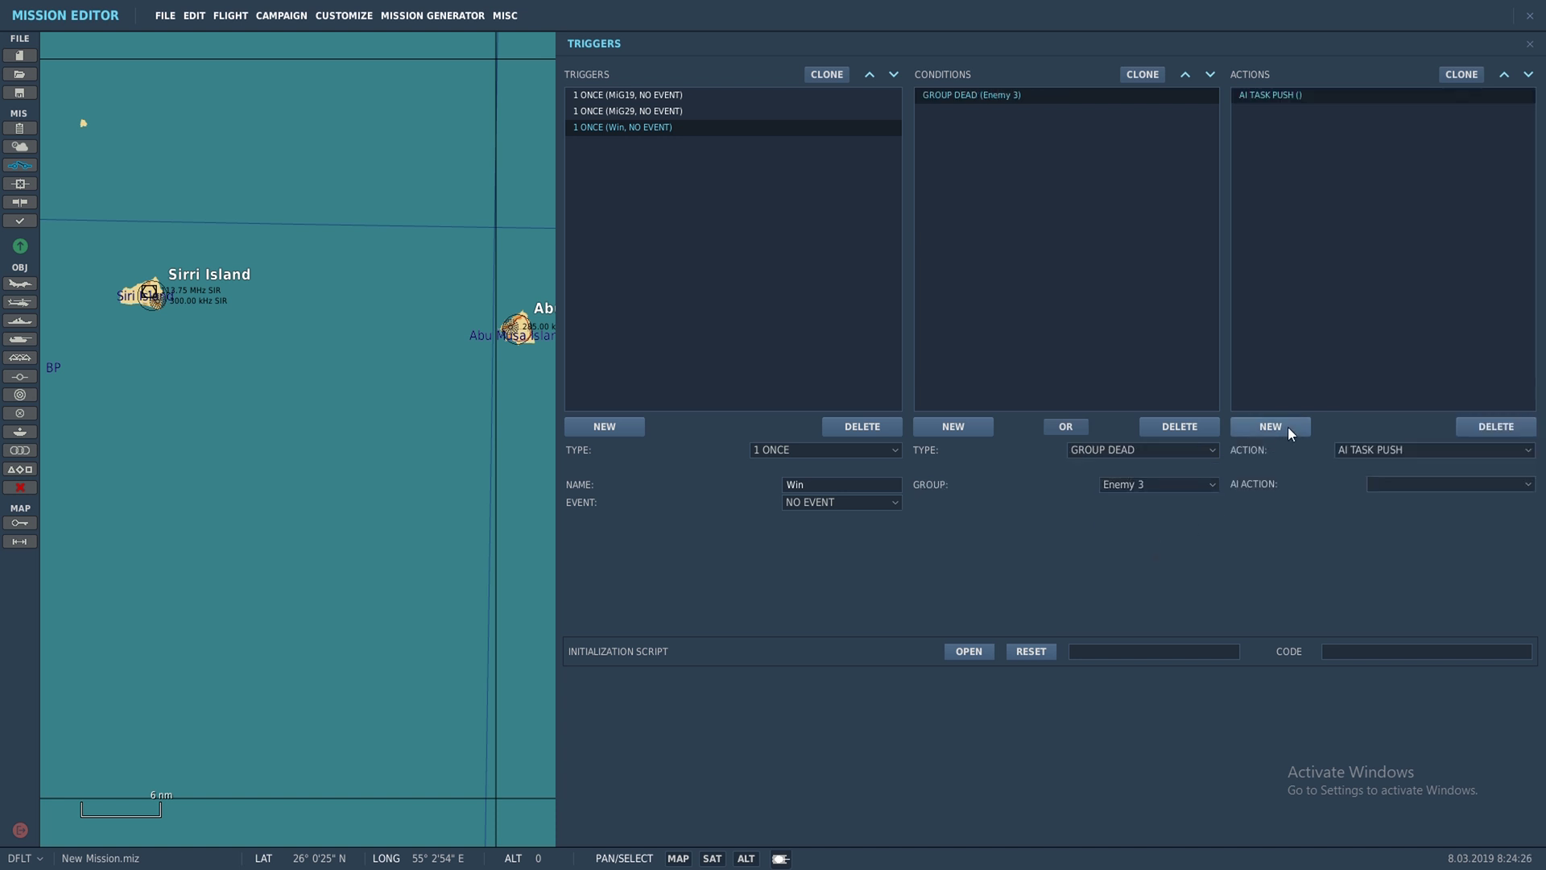
click(1498, 448)
scroll(1405, 514, down, 4)
scroll(1429, 531, down, 5)
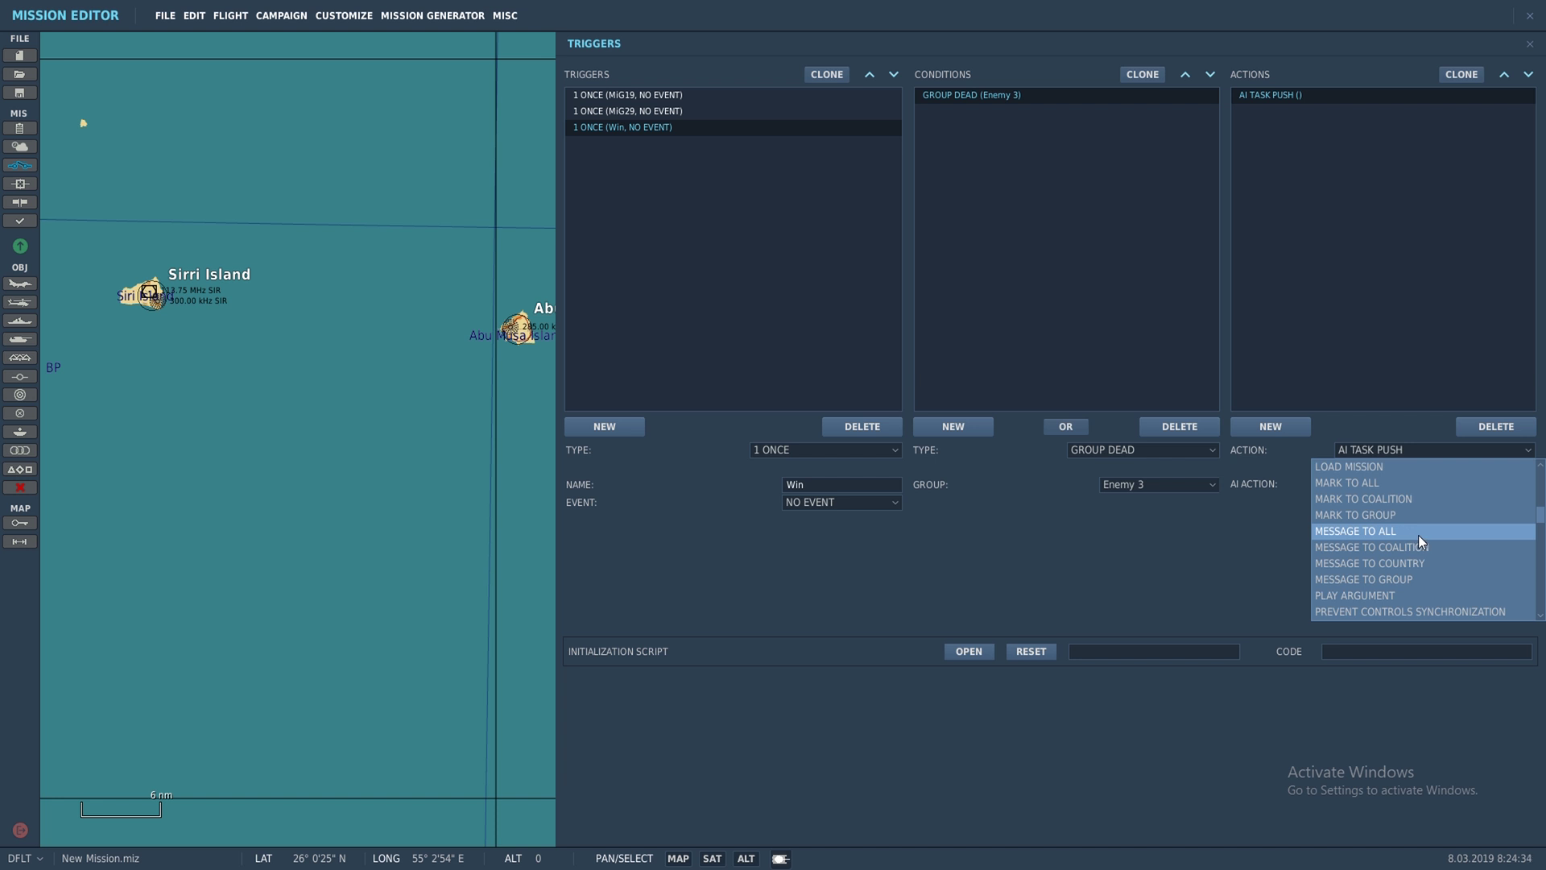
click(1418, 534)
text(YOU WIN!  CONGRATU)
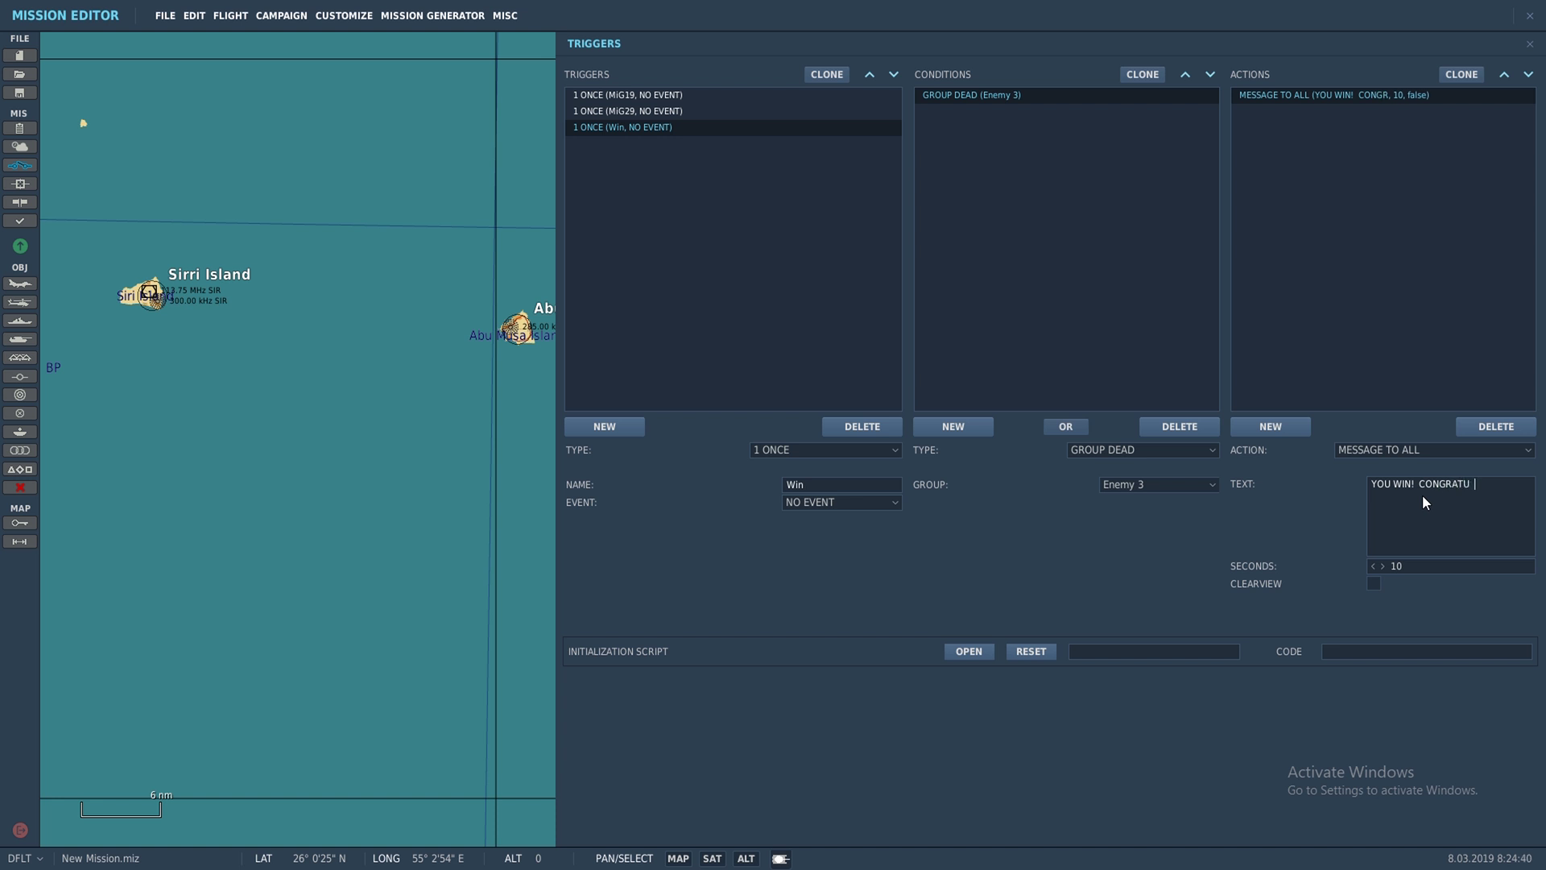
text(LATIONS YOU CAN KILL "GOOD" AI PILOTS.)
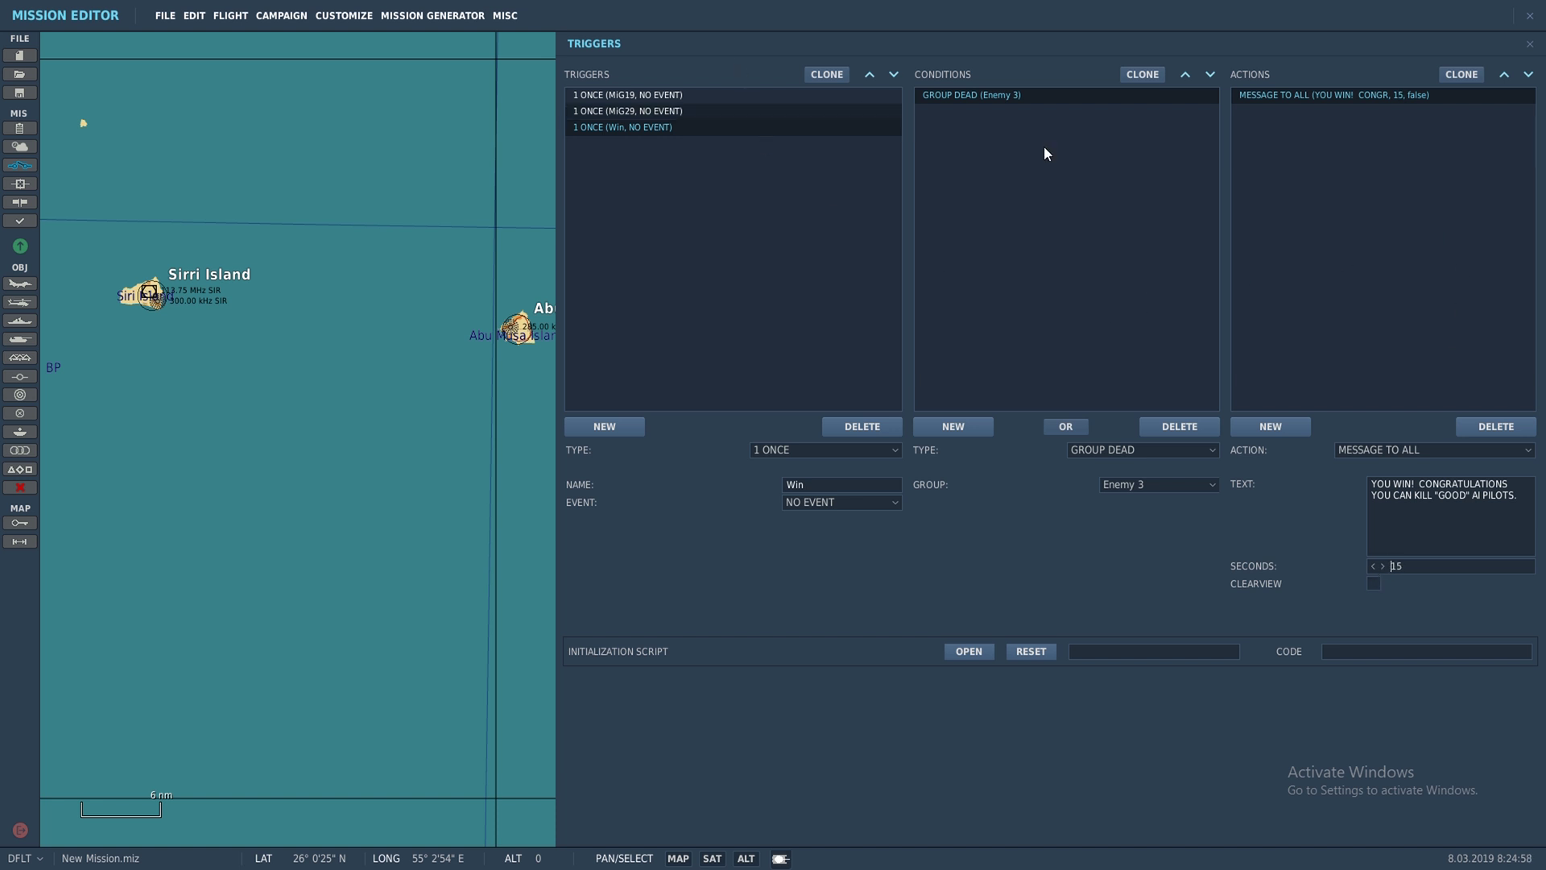
click(1529, 44)
Review the Enemy 1 airplane group's settings over Greater Tunb, including its late activation option.
drag(1127, 369, 1030, 292)
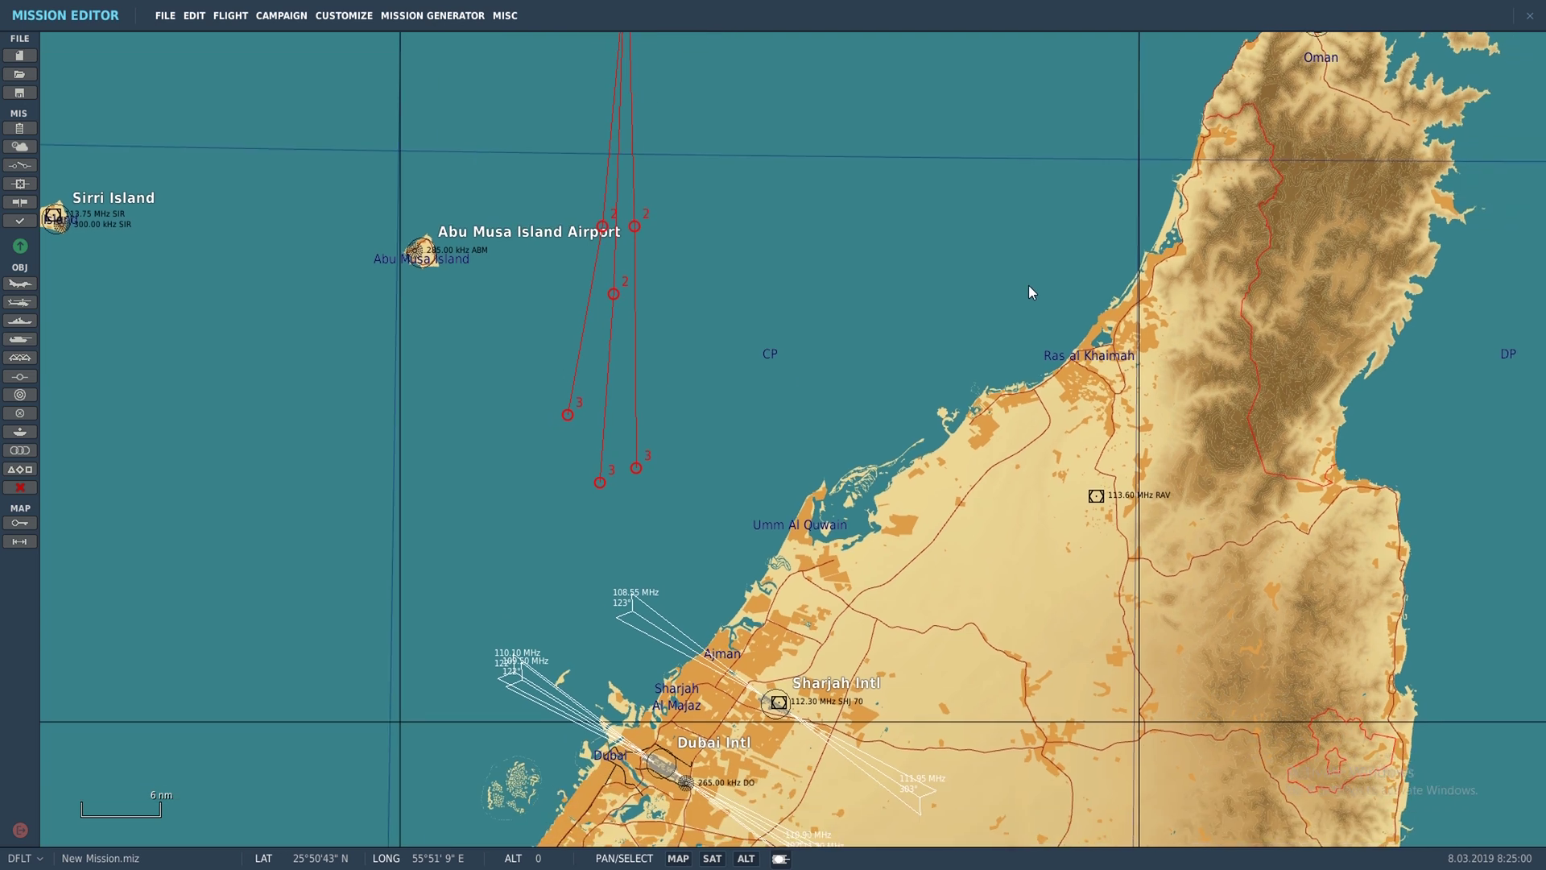
scroll(1029, 287, down, 1)
drag(789, 174, 864, 397)
scroll(797, 364, up, 6)
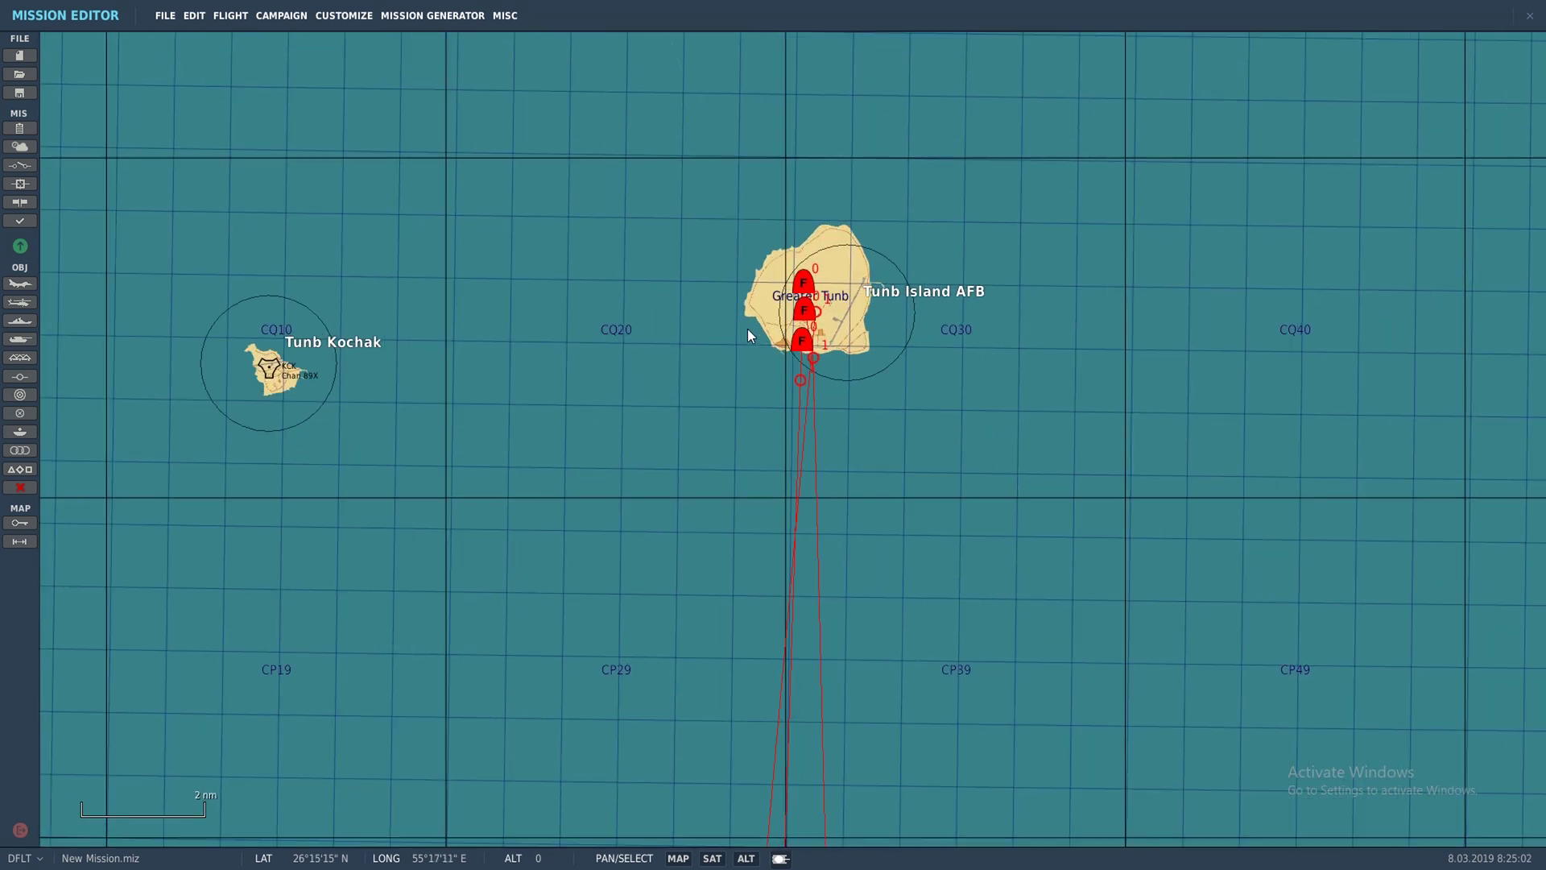
scroll(814, 346, up, 5)
click(874, 326)
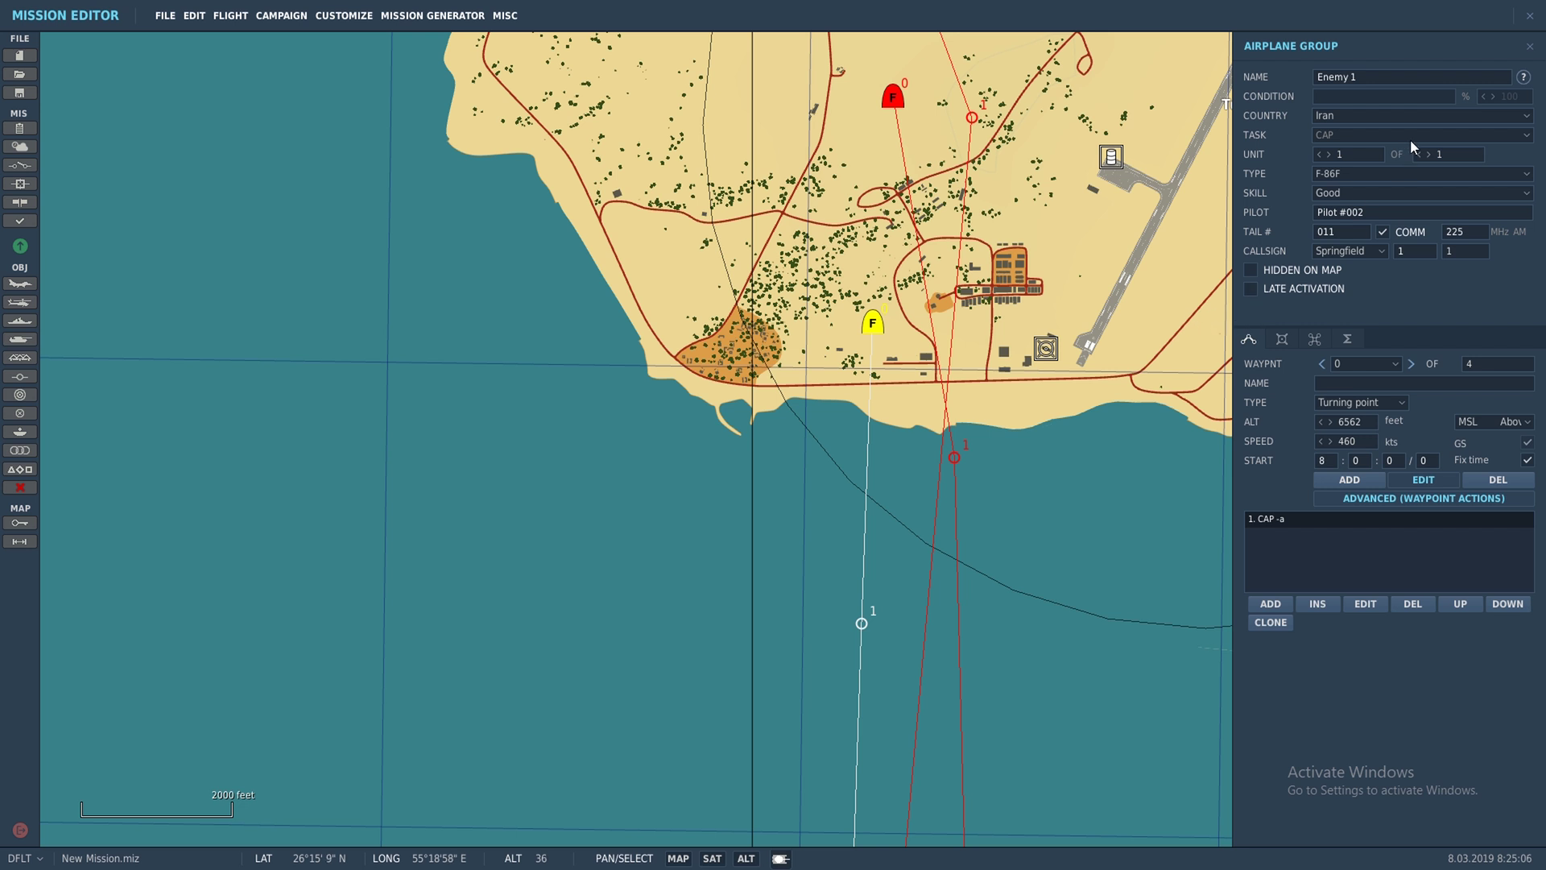
click(1530, 46)
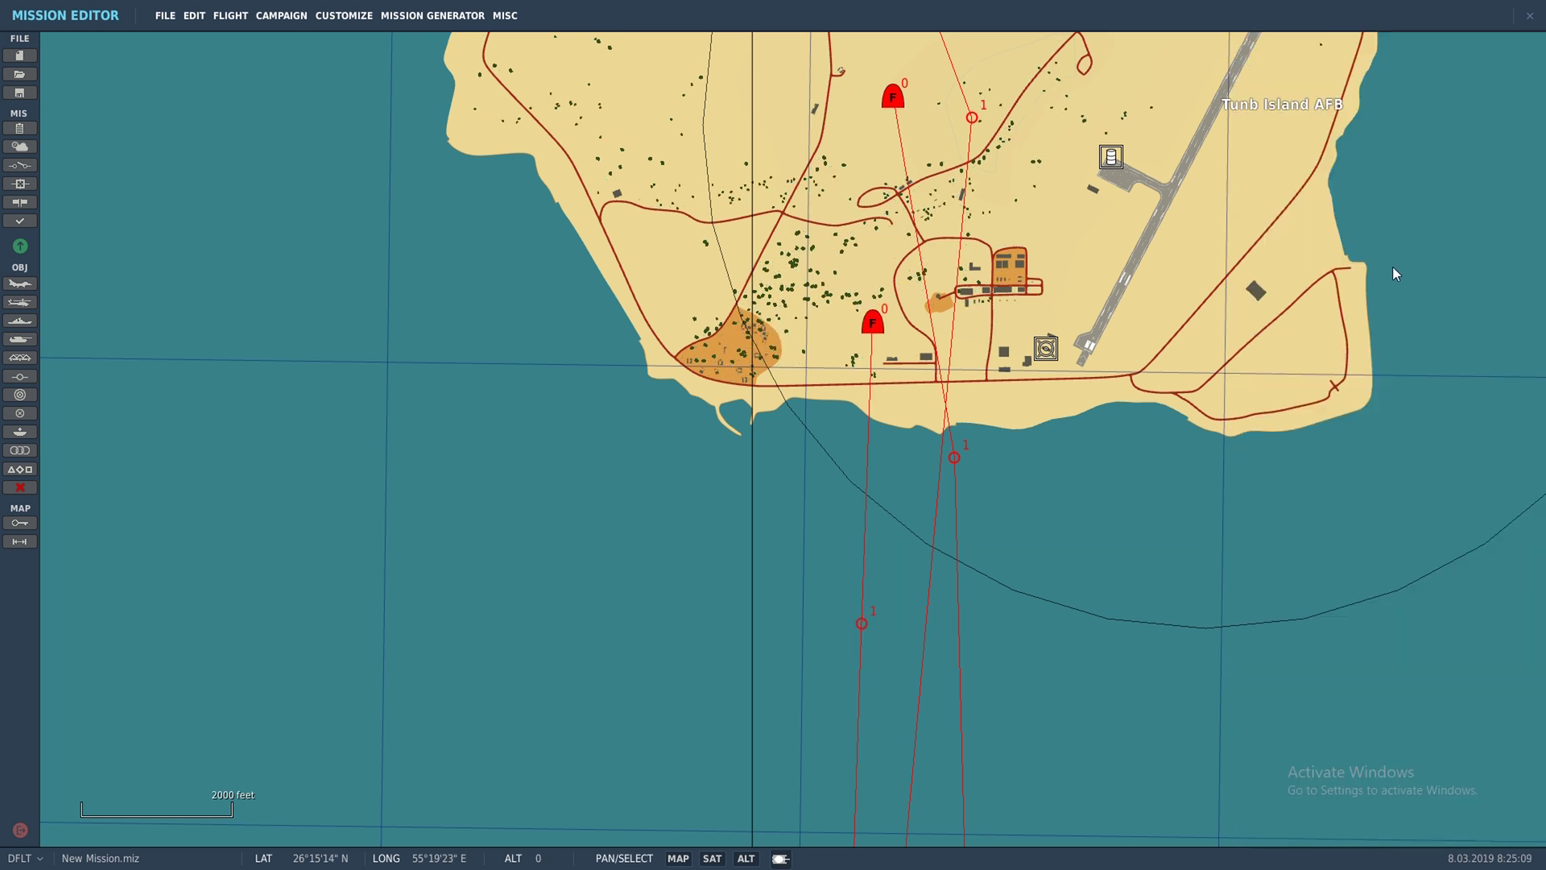
scroll(1393, 268, down, 3)
Save the mission under the new file name F15 DACT.
click(164, 15)
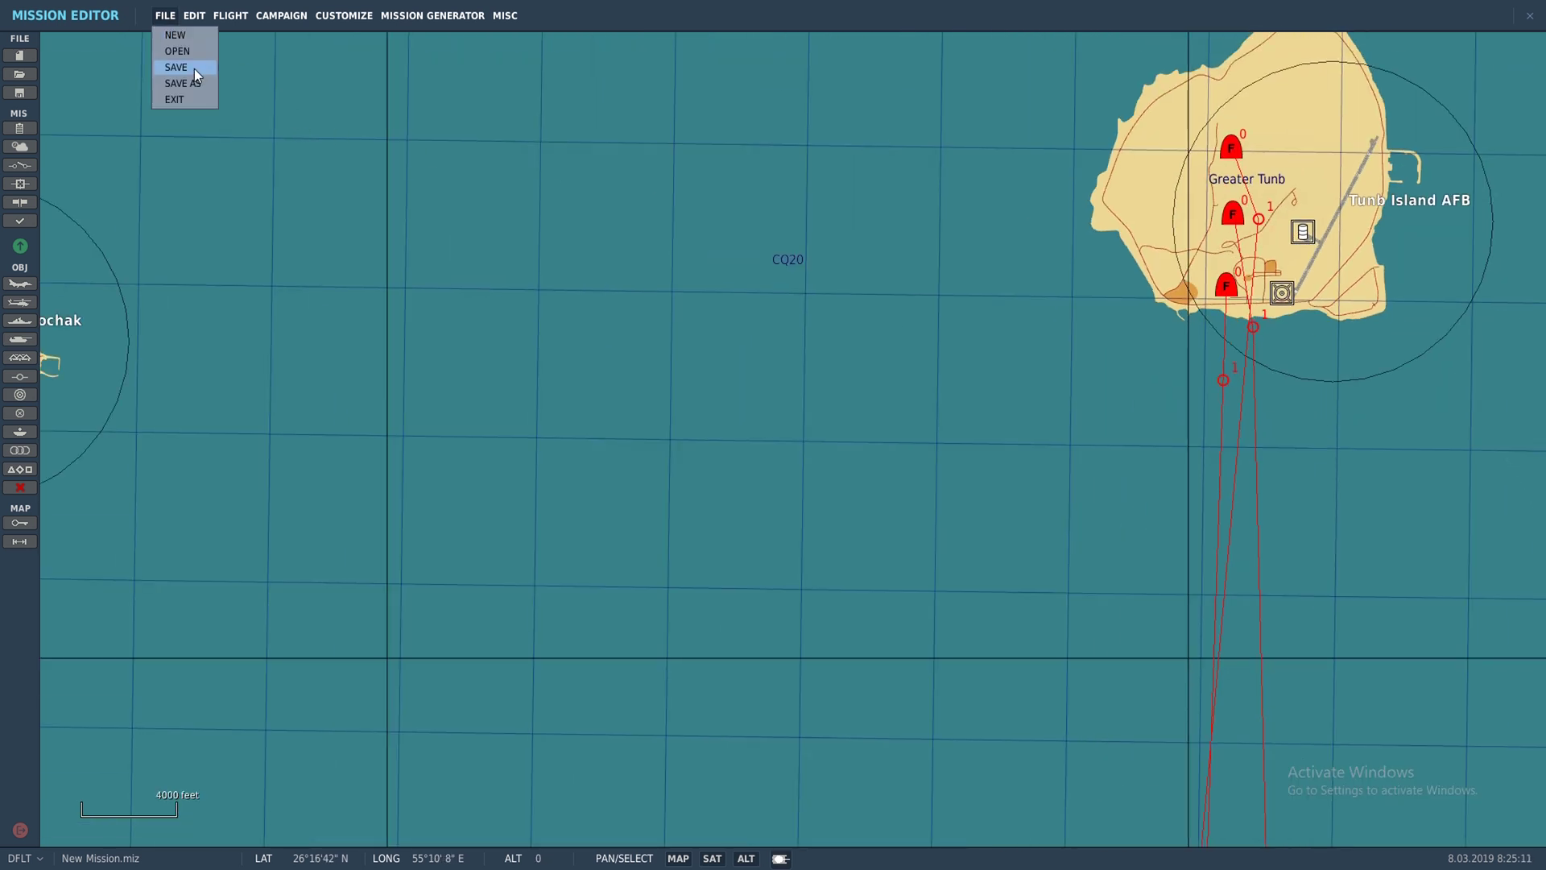
click(195, 86)
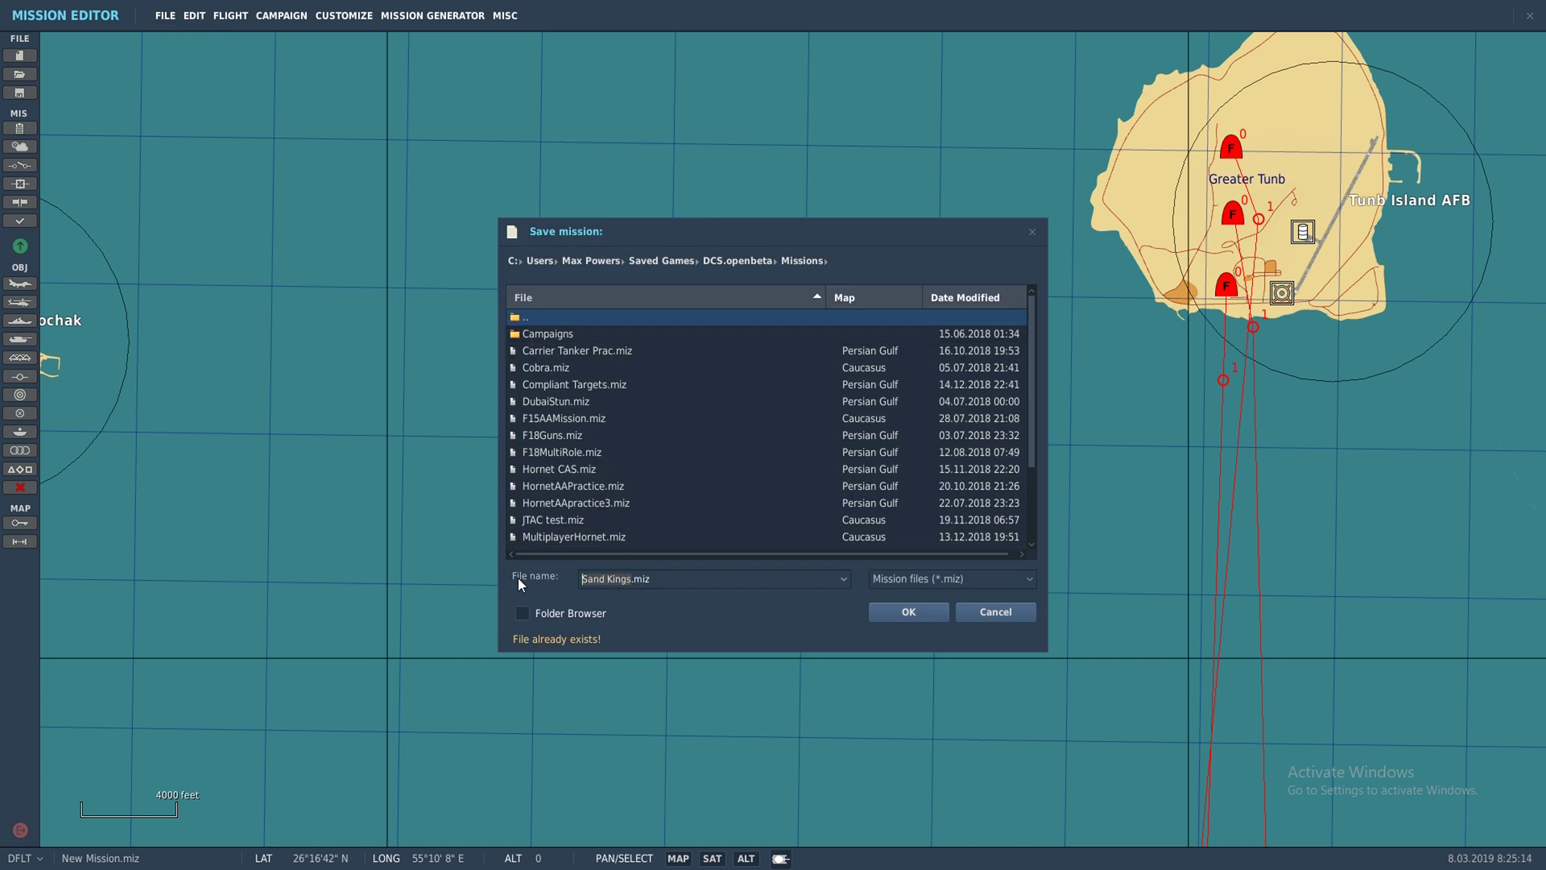
text(F15 DACT)
click(908, 612)
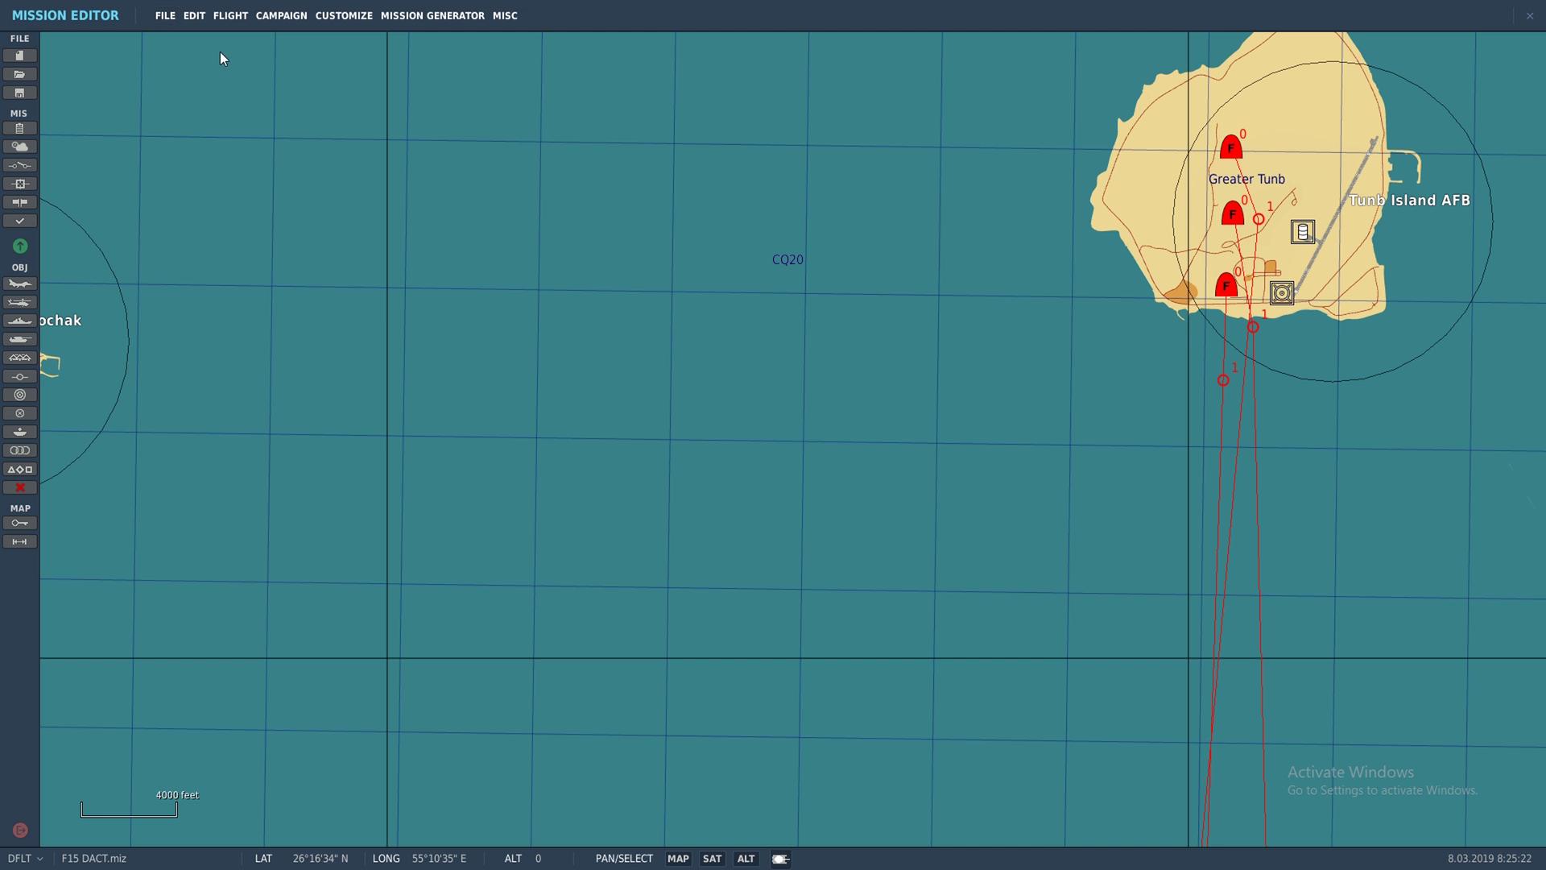
Launch the mission from the editor, start it from the briefing and begin flying the F-15C.
click(231, 16)
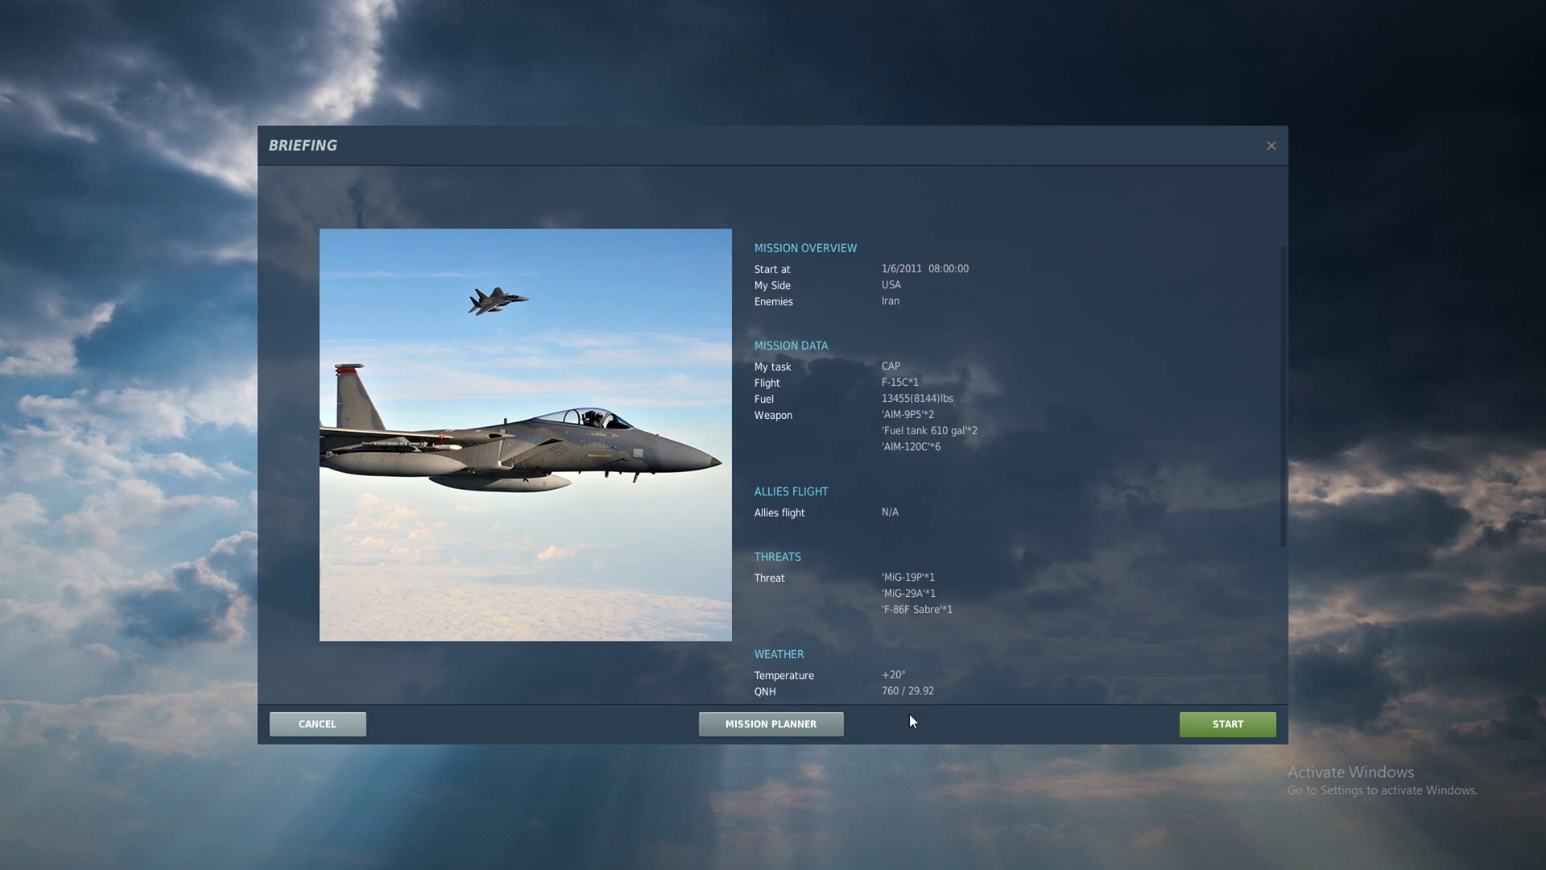
click(1234, 729)
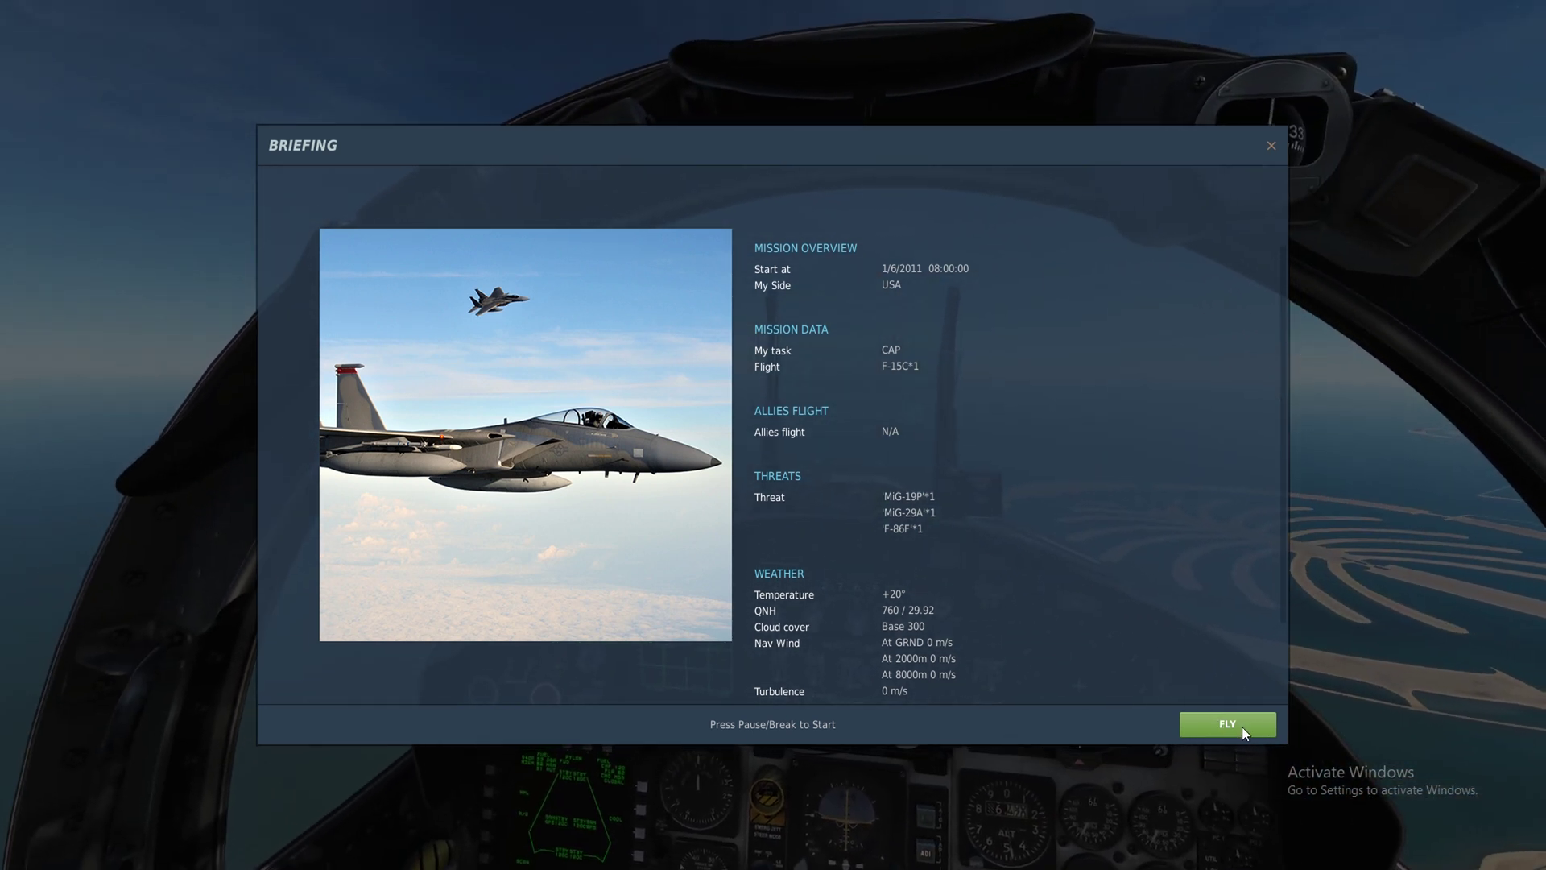
click(1241, 726)
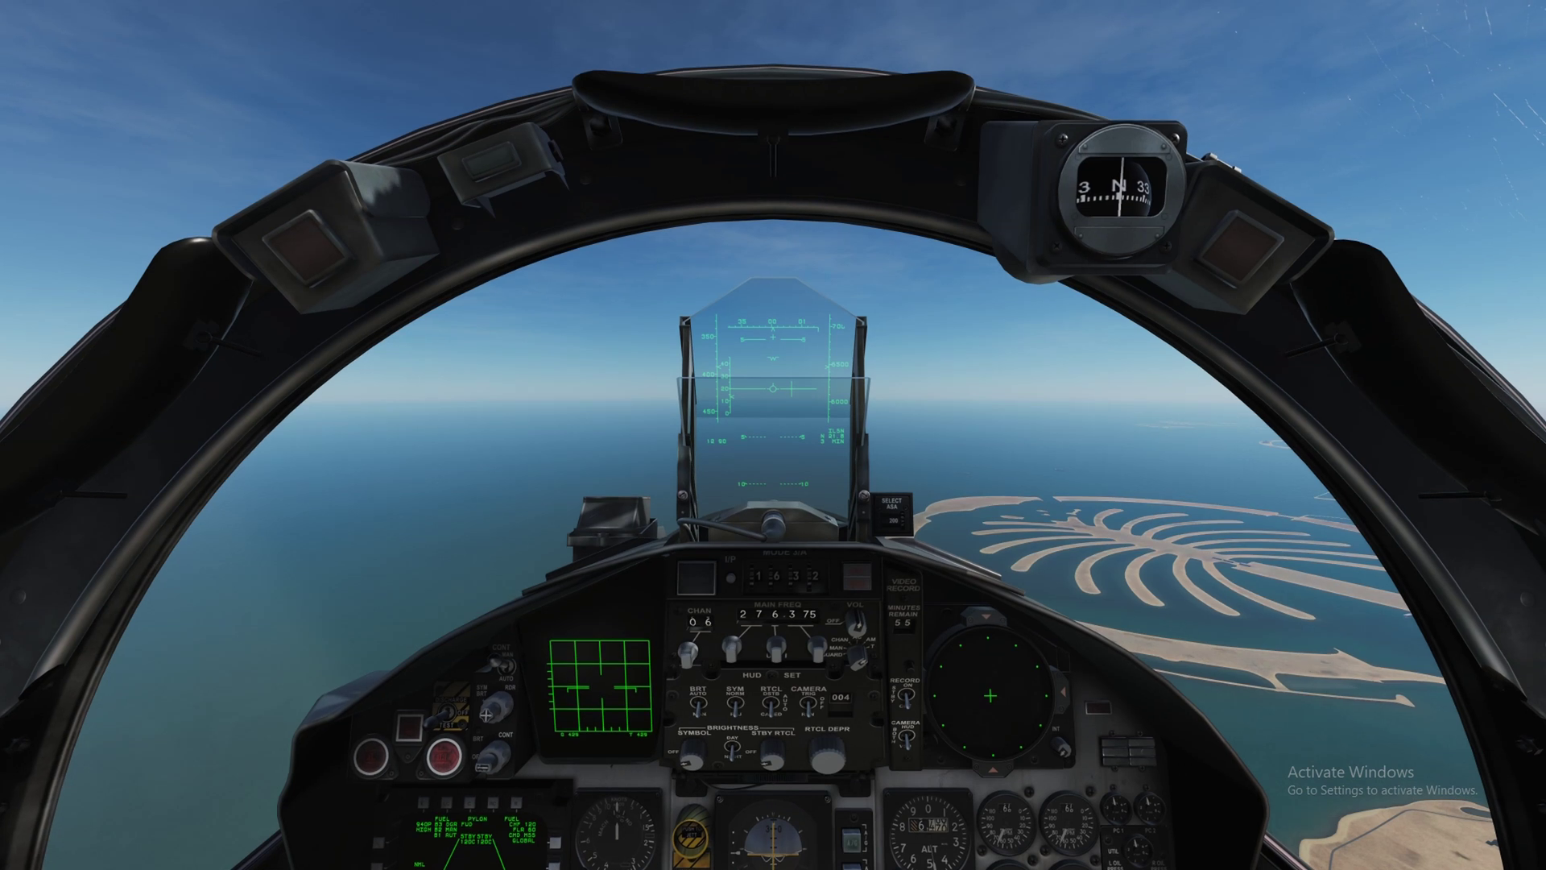